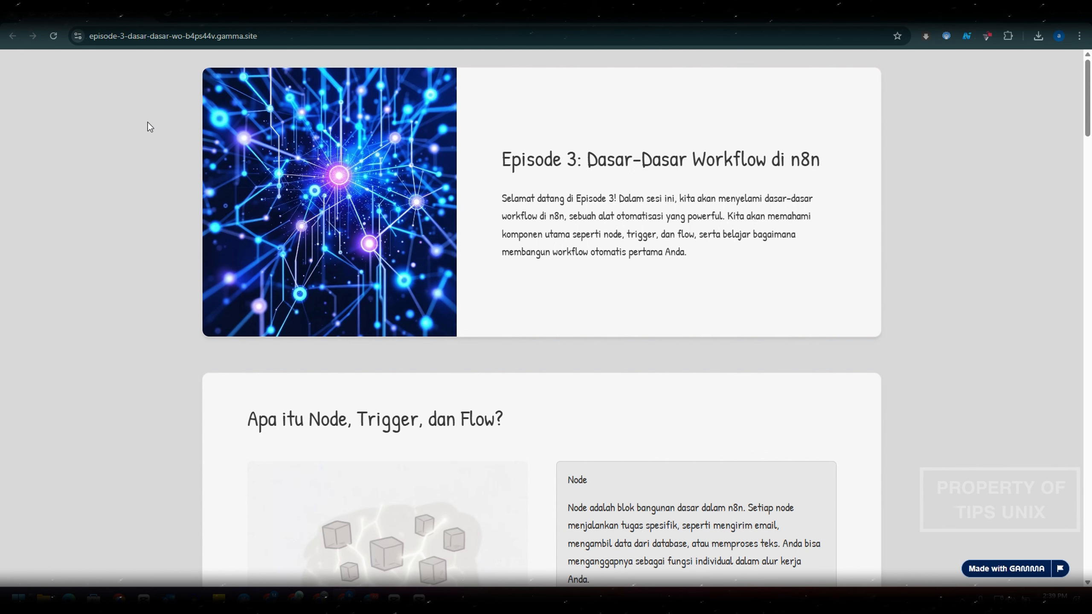
Step: Read the page section that explains what Node, Trigger and Flow mean in n8n
{"action": "scroll", "coordinate": [144, 194], "scroll_direction": "down", "scroll_amount": 4}
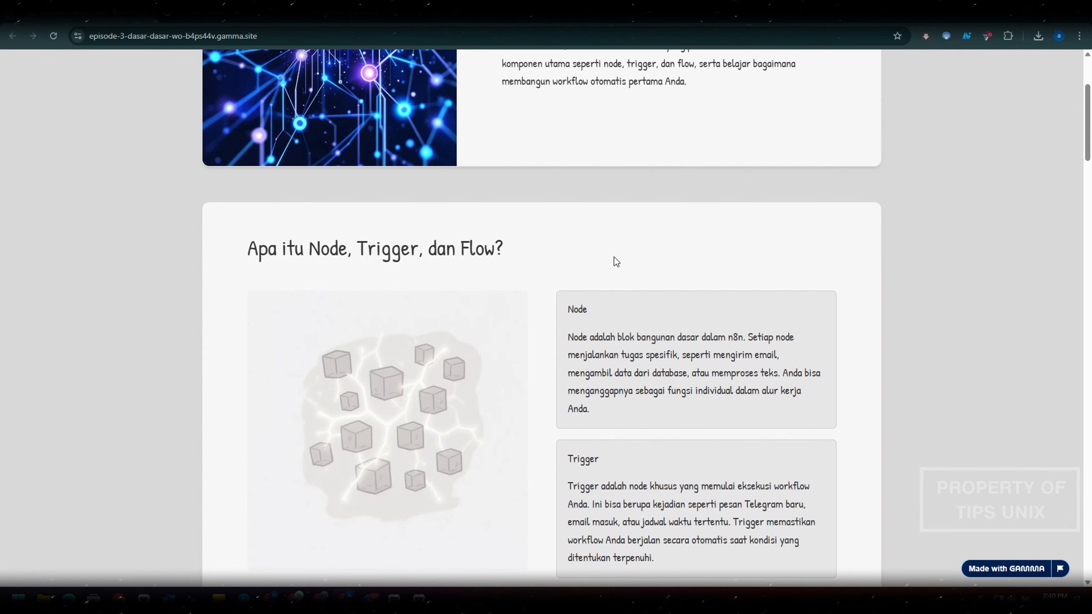
{"action": "scroll", "coordinate": [615, 257], "scroll_direction": "down", "scroll_amount": 1}
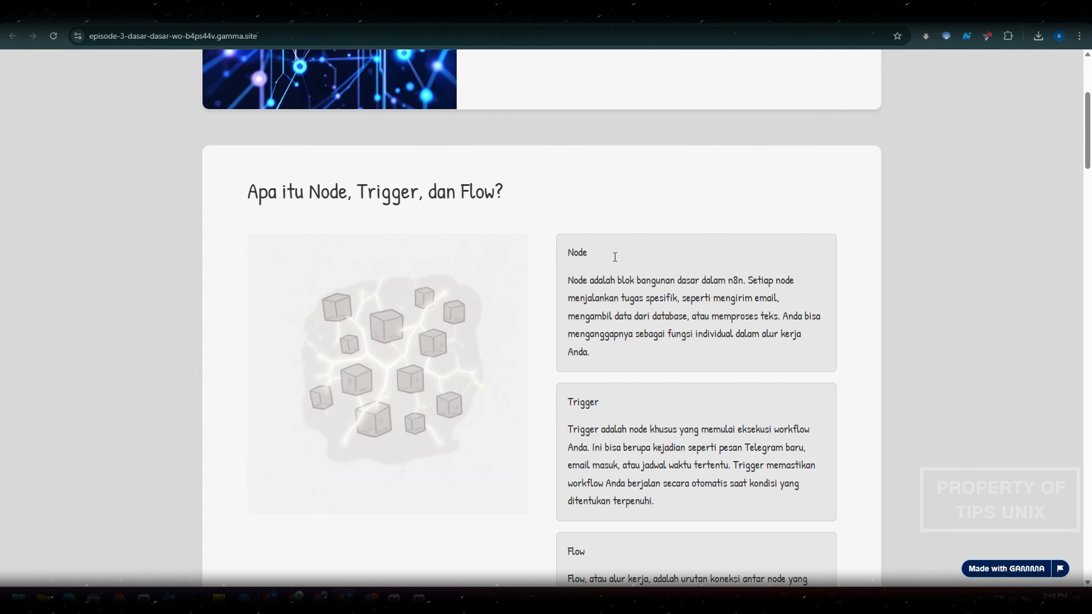
{"action": "scroll", "coordinate": [614, 257], "scroll_direction": "down", "scroll_amount": 1}
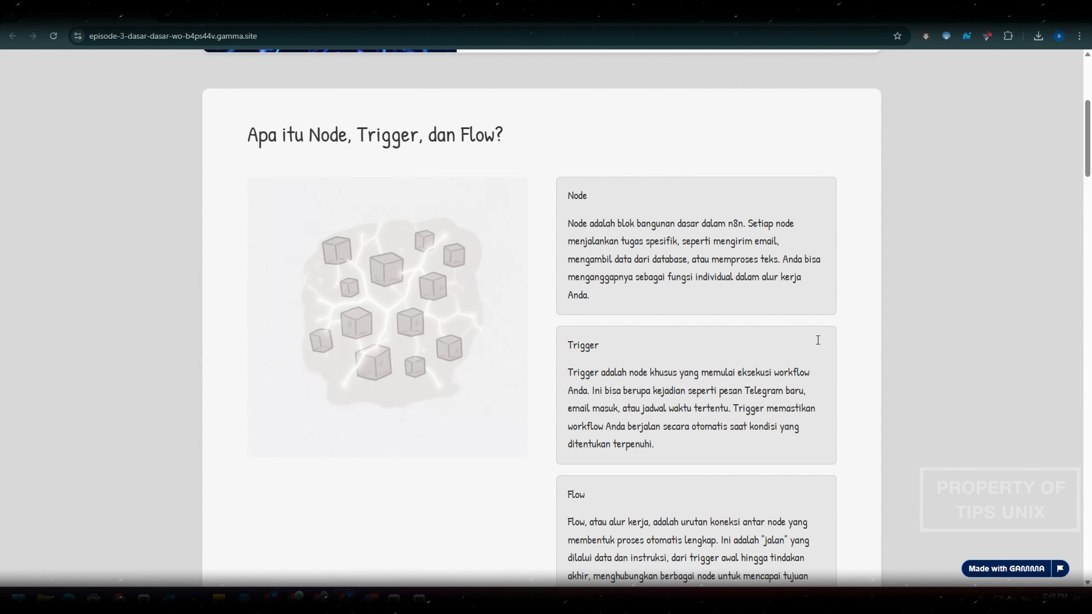
{"action": "scroll", "coordinate": [682, 364], "scroll_direction": "down", "scroll_amount": 3}
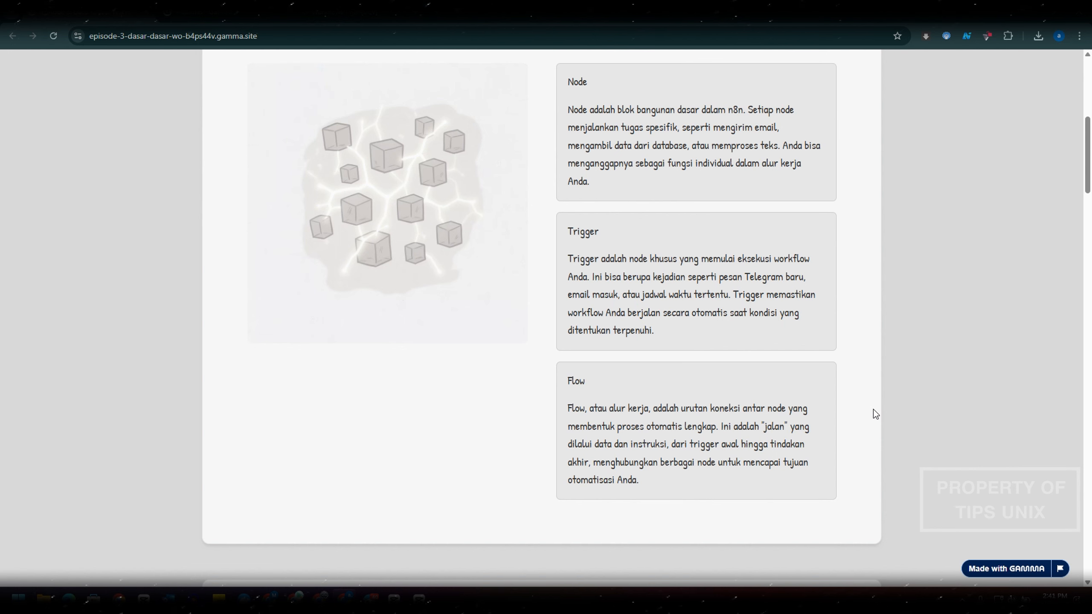
{"action": "scroll", "coordinate": [874, 410], "scroll_direction": "down", "scroll_amount": 7}
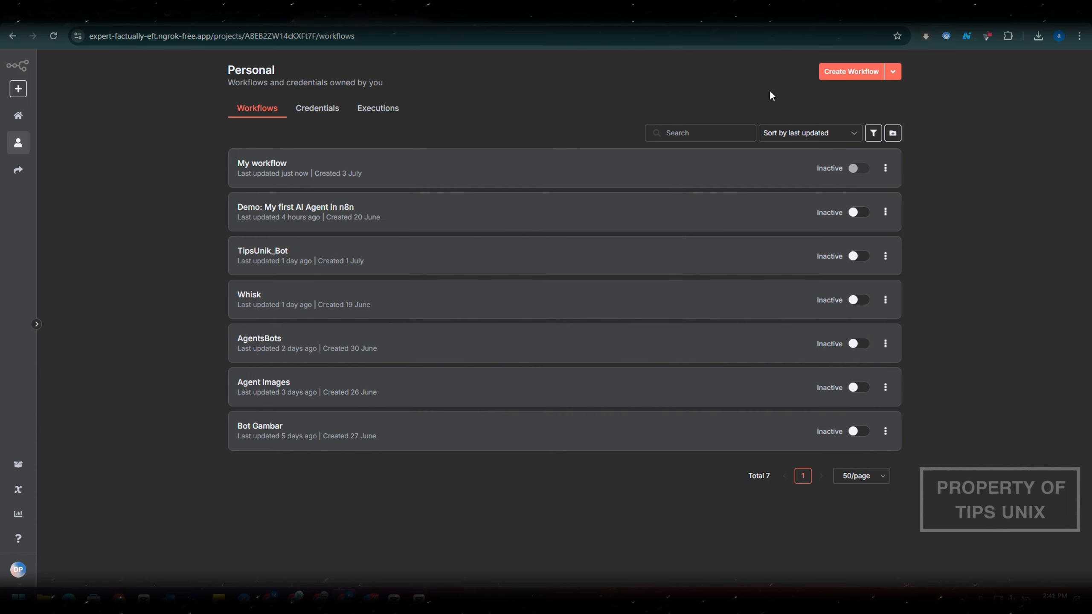
Step: Create a new workflow in n8n, name it Episode 3 and save it
{"action": "left_click", "coordinate": [851, 71]}
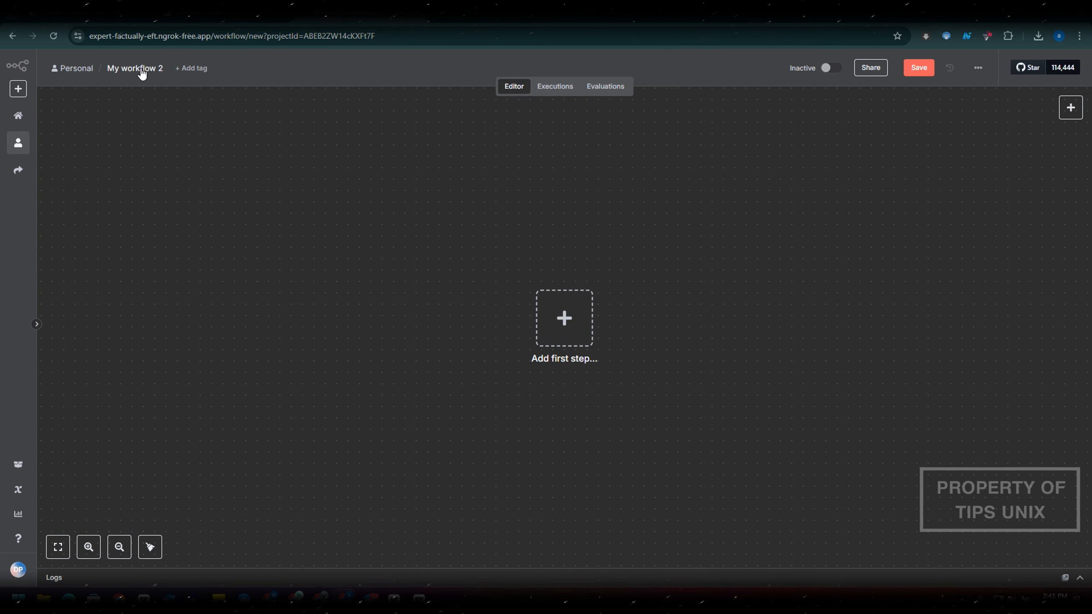
{"action": "left_click", "coordinate": [162, 72]}
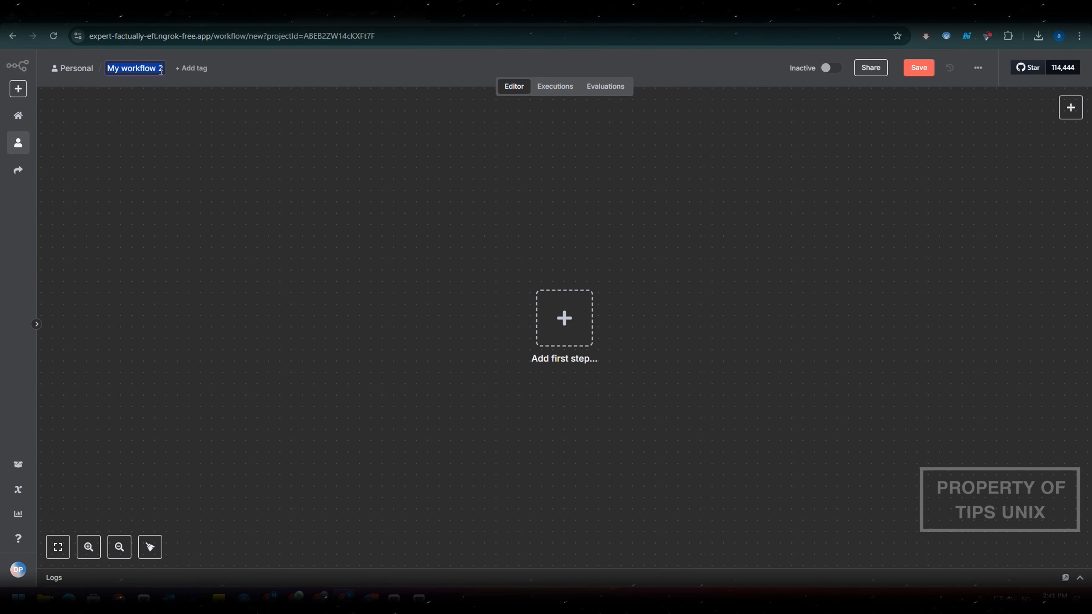
{"action": "type", "text": "Epi"}
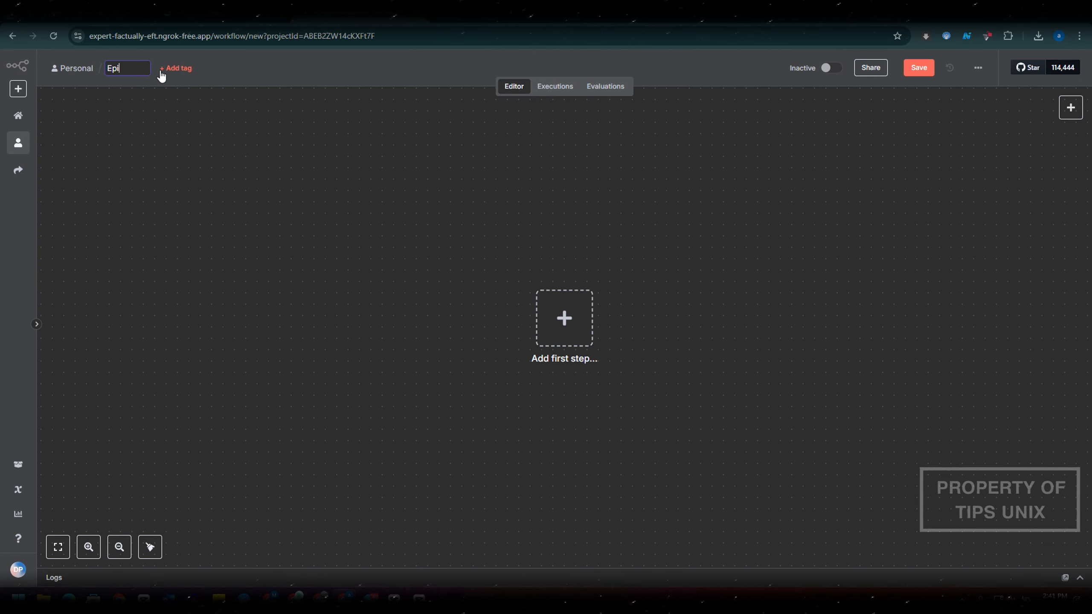
{"action": "type", "text": "sode 4"}
{"action": "key", "text": "Return"}
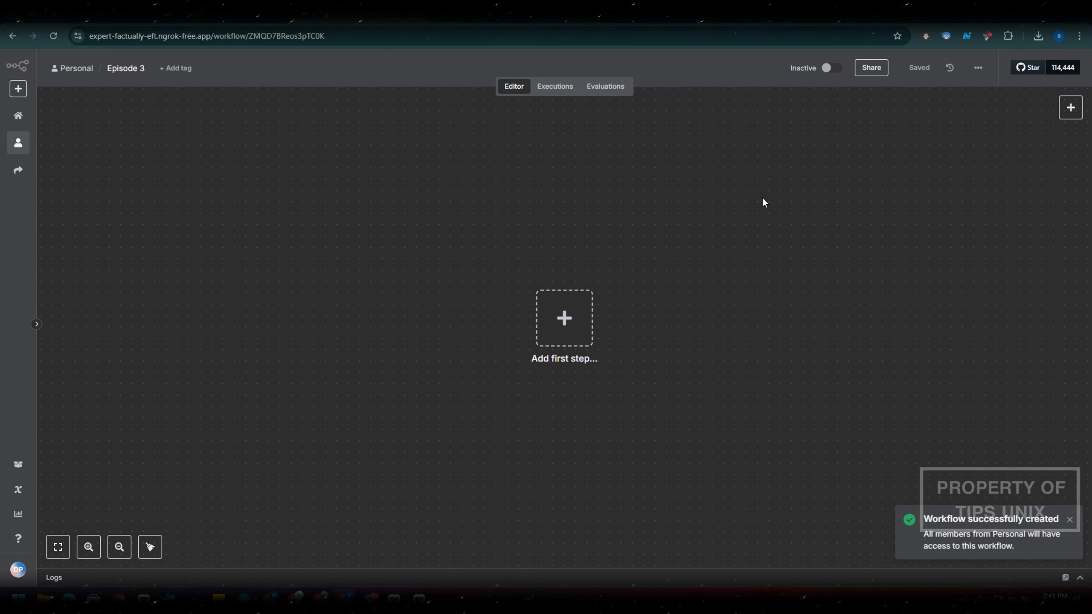
Step: Add a manual trigger node as the workflow's first step
{"action": "mouse_move", "coordinate": [1060, 111]}
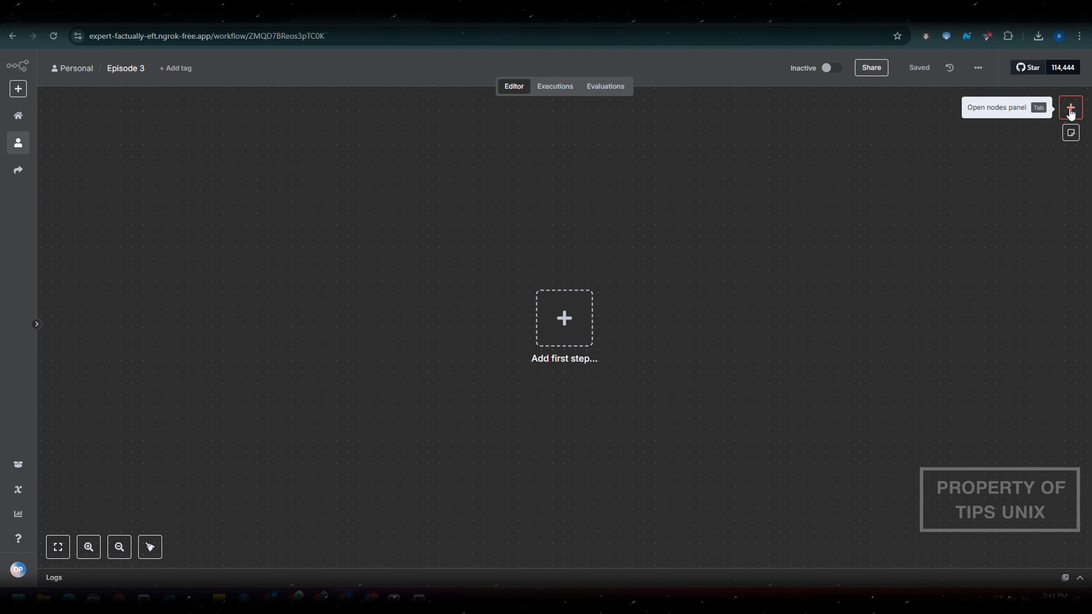
{"action": "left_click", "coordinate": [1072, 108]}
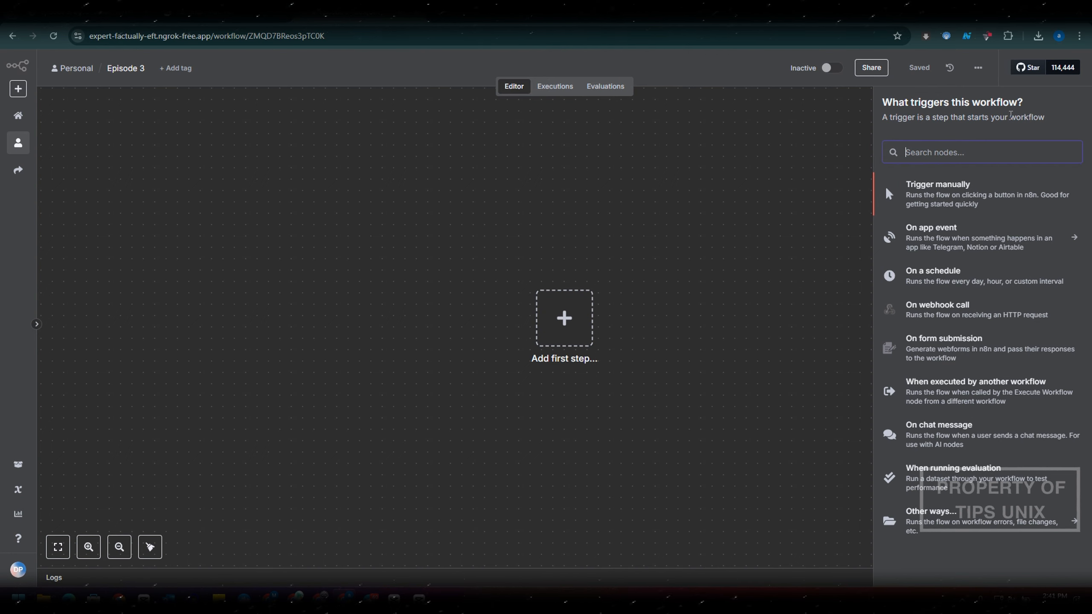
{"action": "left_click", "coordinate": [719, 370]}
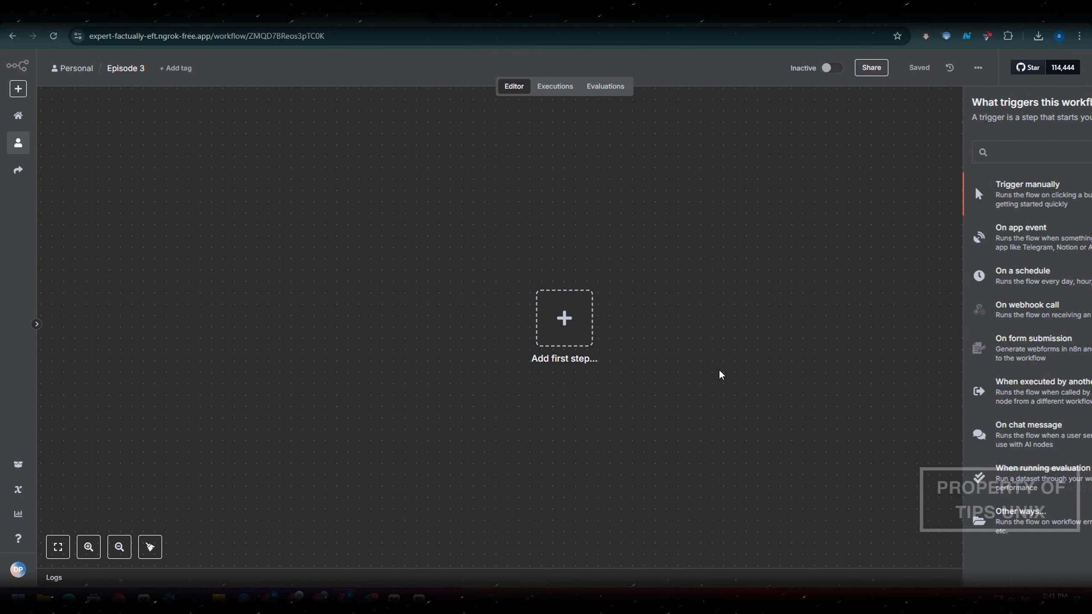
{"action": "left_click", "coordinate": [576, 318]}
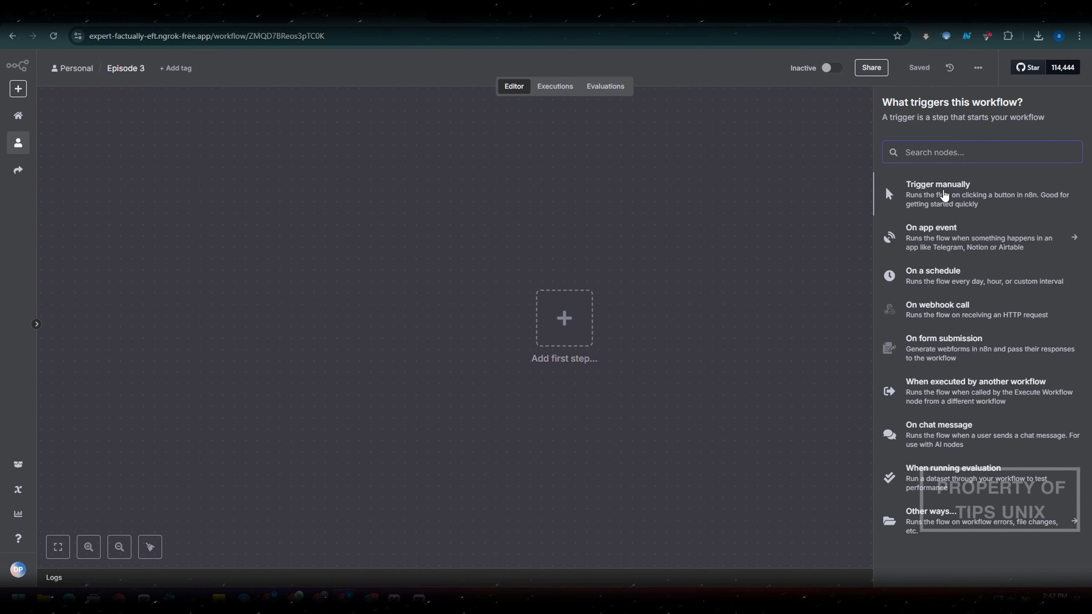
{"action": "left_click", "coordinate": [943, 196]}
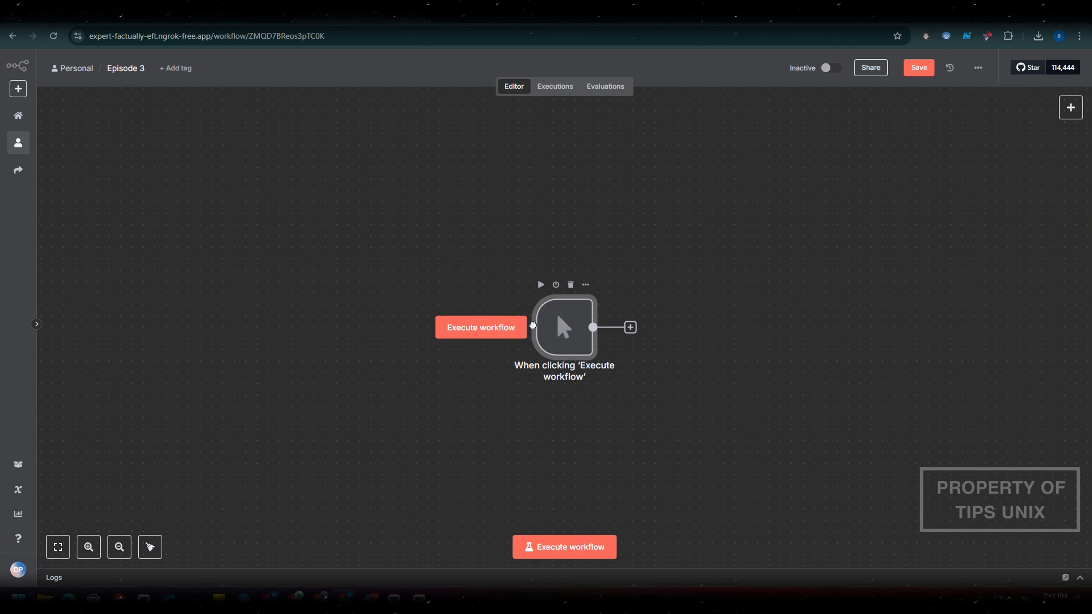
Step: Reposition the manual trigger node, execute the workflow as a test, and delete the node
{"action": "left_click_drag", "start_coordinate": [533, 324], "coordinate": [373, 268]}
{"action": "left_click", "coordinate": [299, 270]}
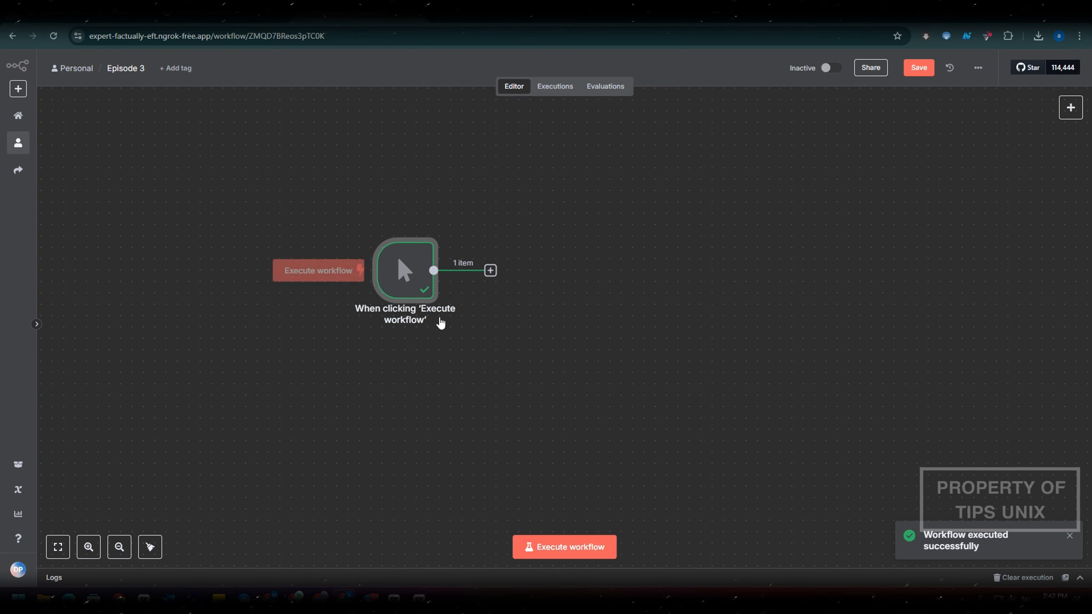
{"action": "mouse_move", "coordinate": [409, 275]}
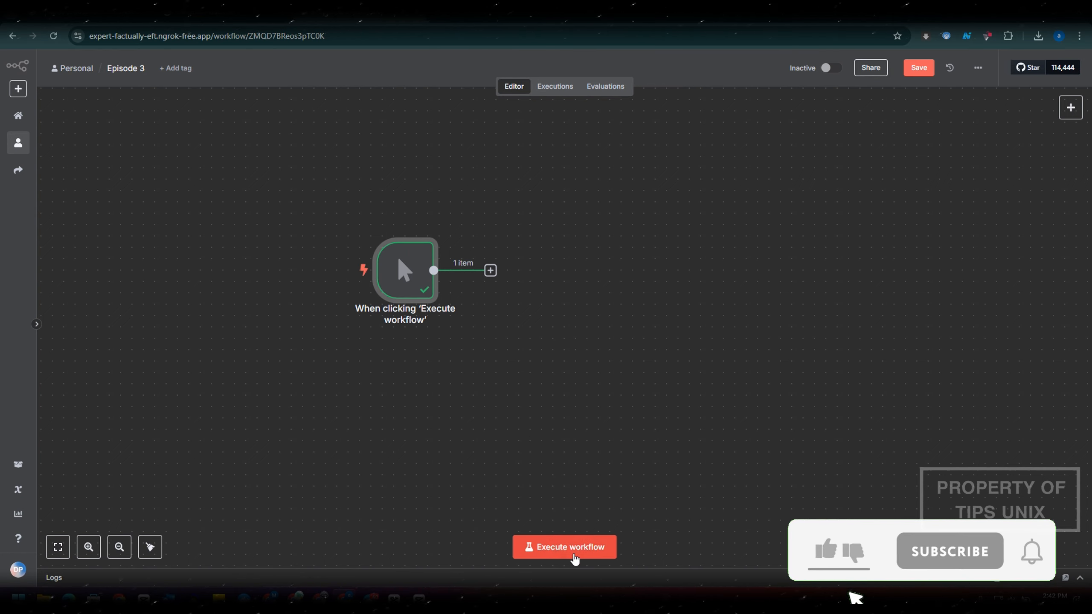
{"action": "left_click", "coordinate": [575, 558]}
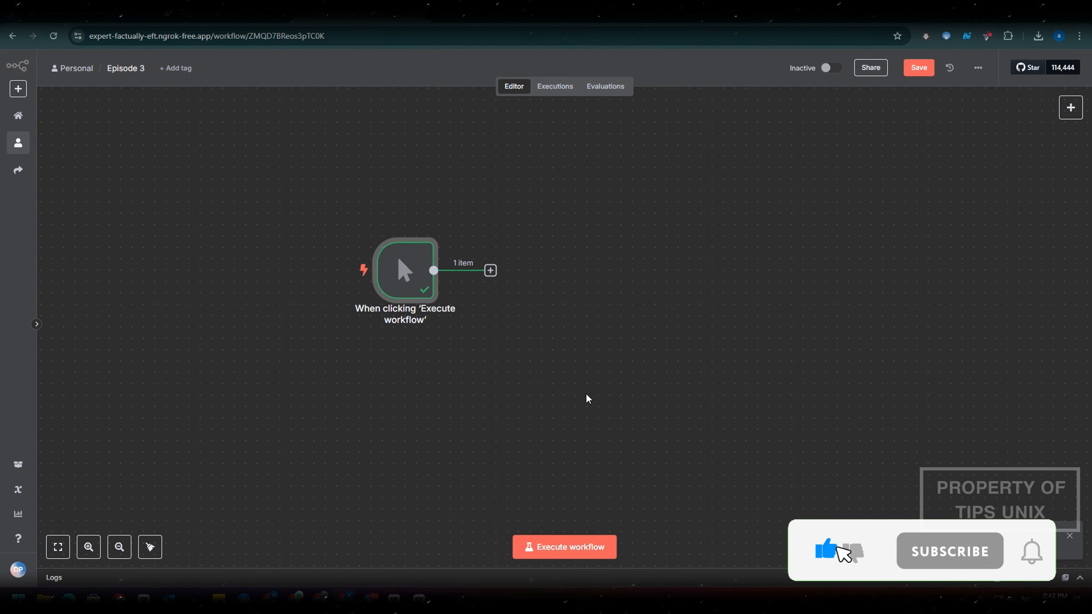
{"action": "left_click", "coordinate": [415, 226]}
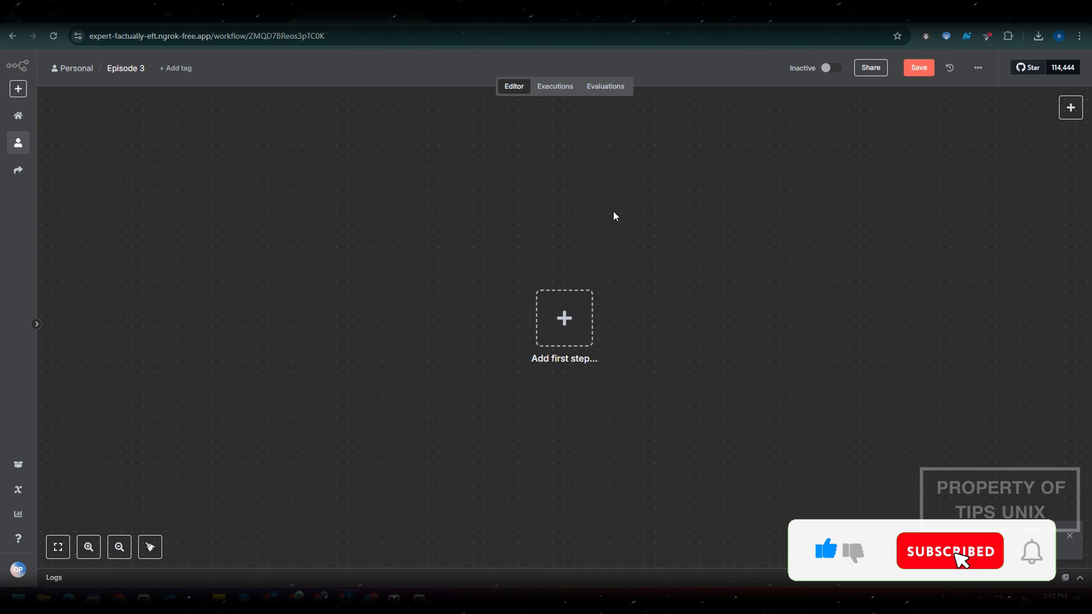
Step: Add a Chat Trigger node with its default settings as the workflow's first step and open its chat
{"action": "left_click", "coordinate": [1070, 108]}
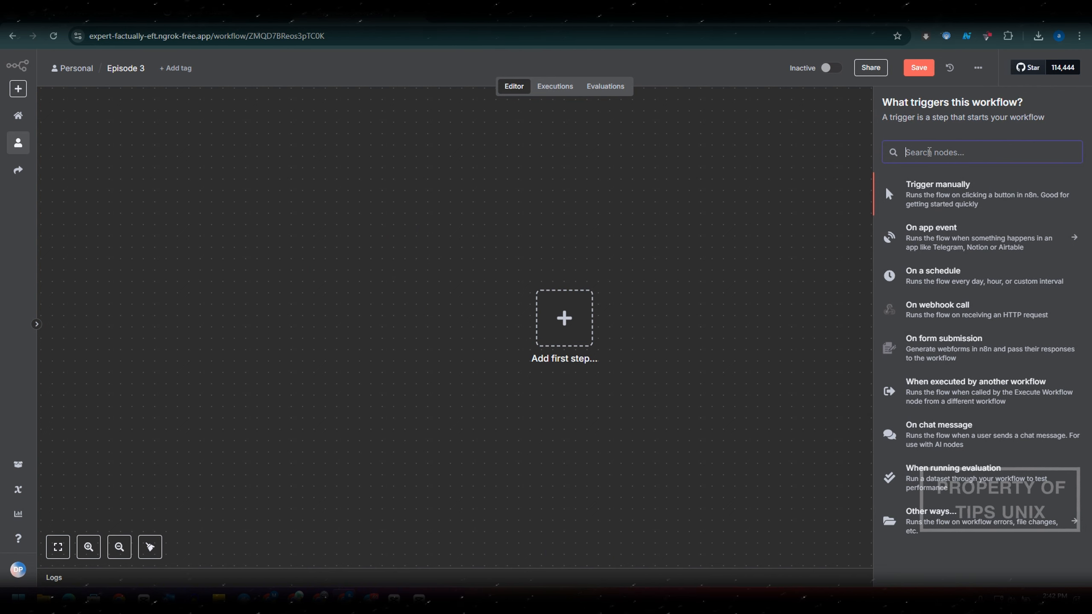
{"action": "type", "text": "mess"}
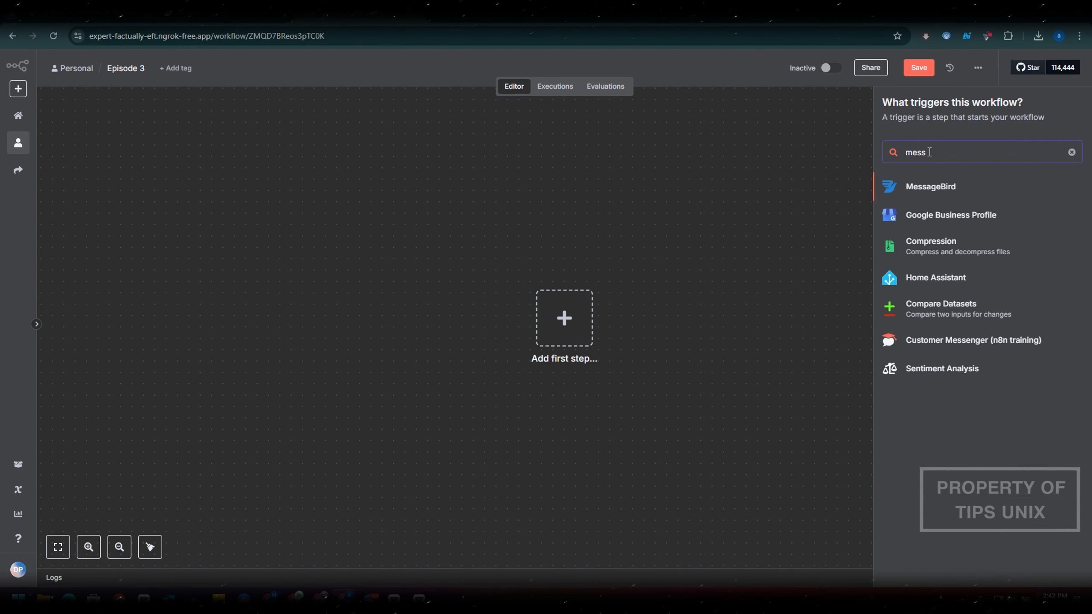
{"action": "key", "text": "BackSpace"}
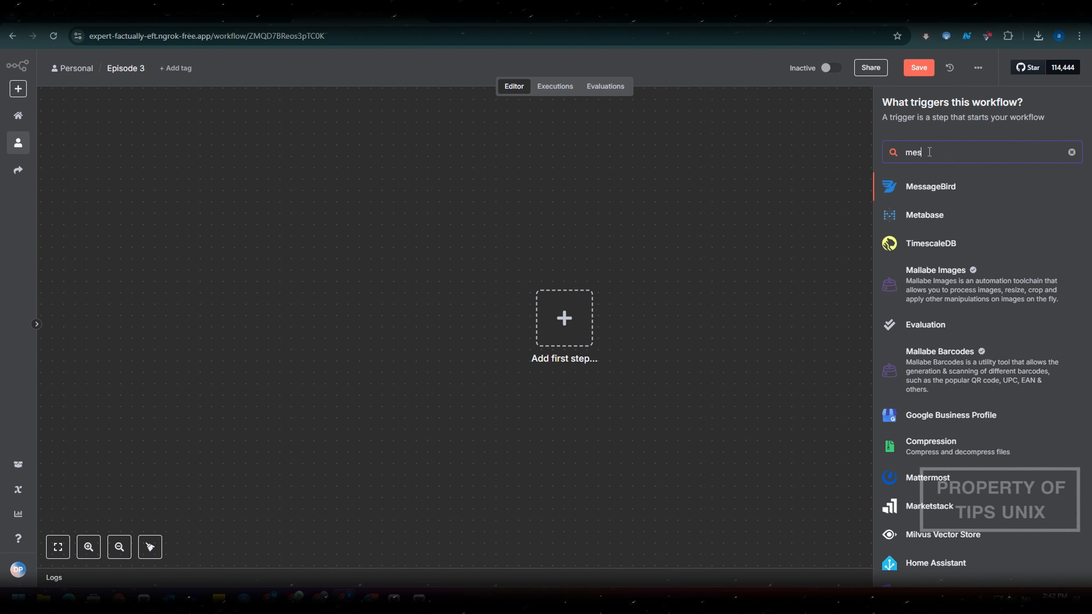
{"action": "key", "text": "BackSpace"}
{"action": "key", "text": "BackSpace"}
{"action": "key", "text": "BackSpace"}
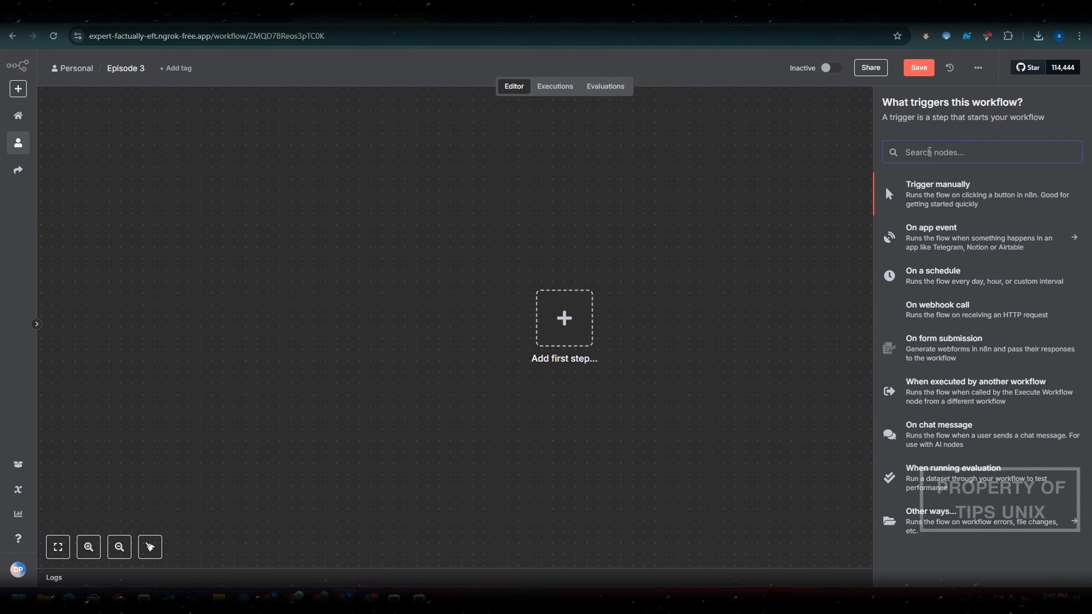
{"action": "type", "text": "cha"}
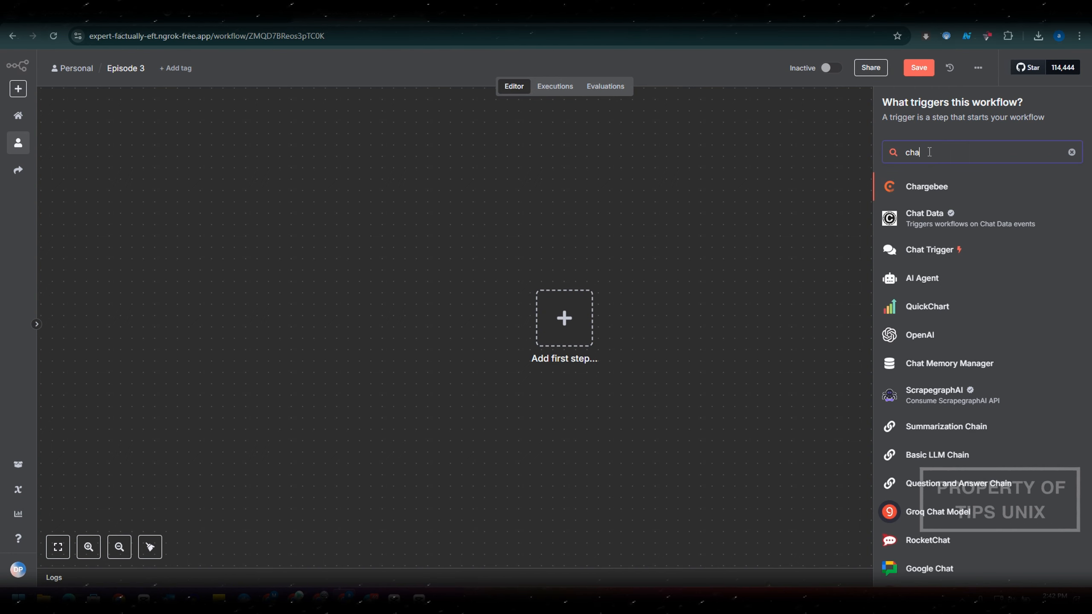
{"action": "left_click", "coordinate": [929, 252]}
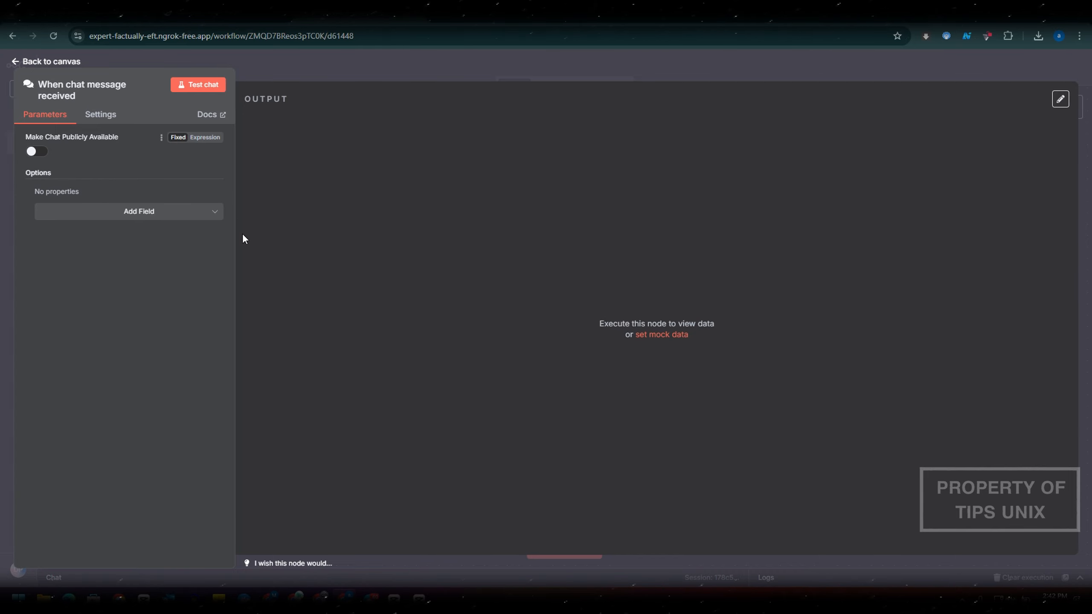
{"action": "left_click", "coordinate": [110, 63]}
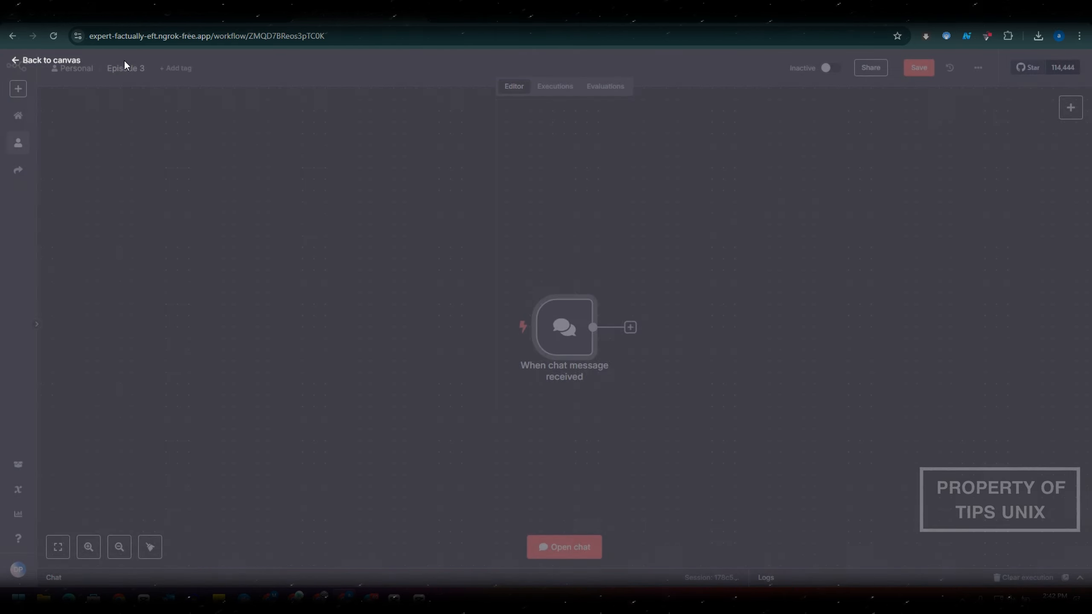
{"action": "mouse_move", "coordinate": [541, 342]}
{"action": "left_click", "coordinate": [491, 327]}
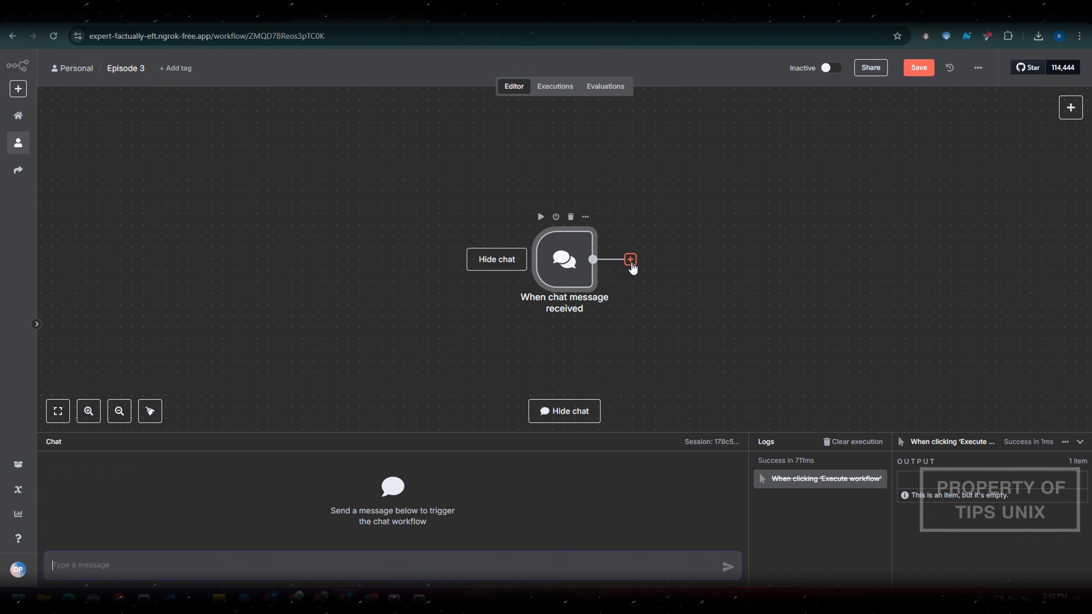
Step: Add an AI Agent node connected after the chat trigger, keeping its default parameters
{"action": "mouse_move", "coordinate": [588, 261]}
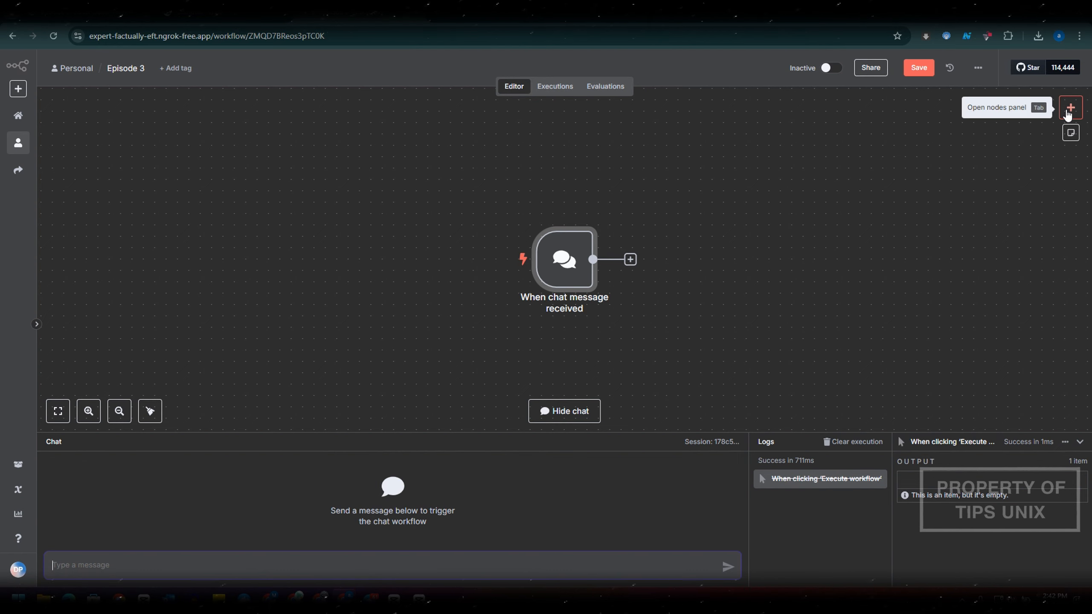
{"action": "left_click", "coordinate": [631, 260]}
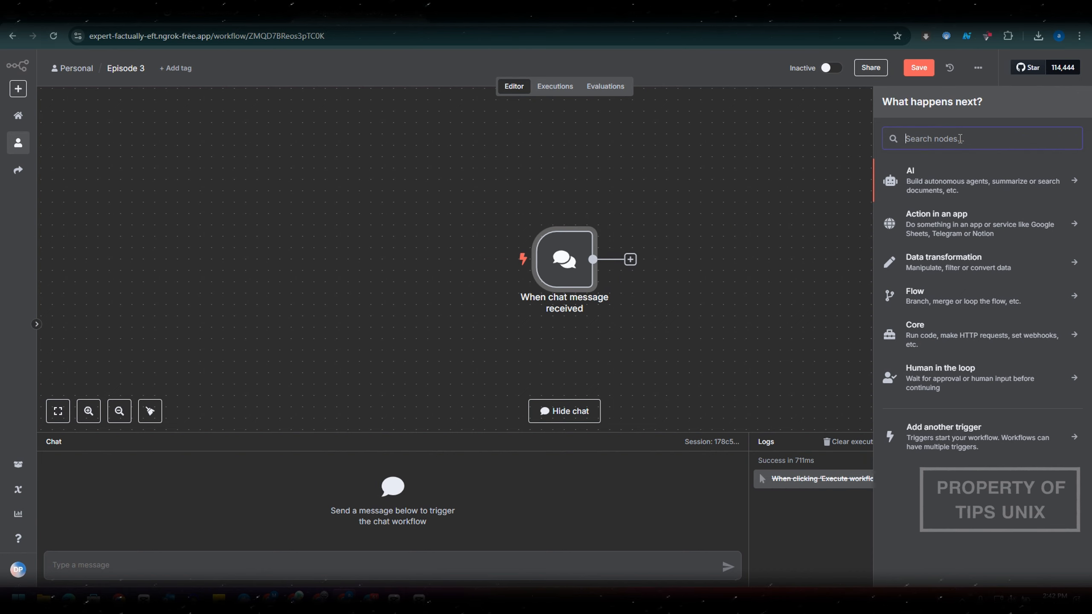
{"action": "left_click", "coordinate": [962, 186]}
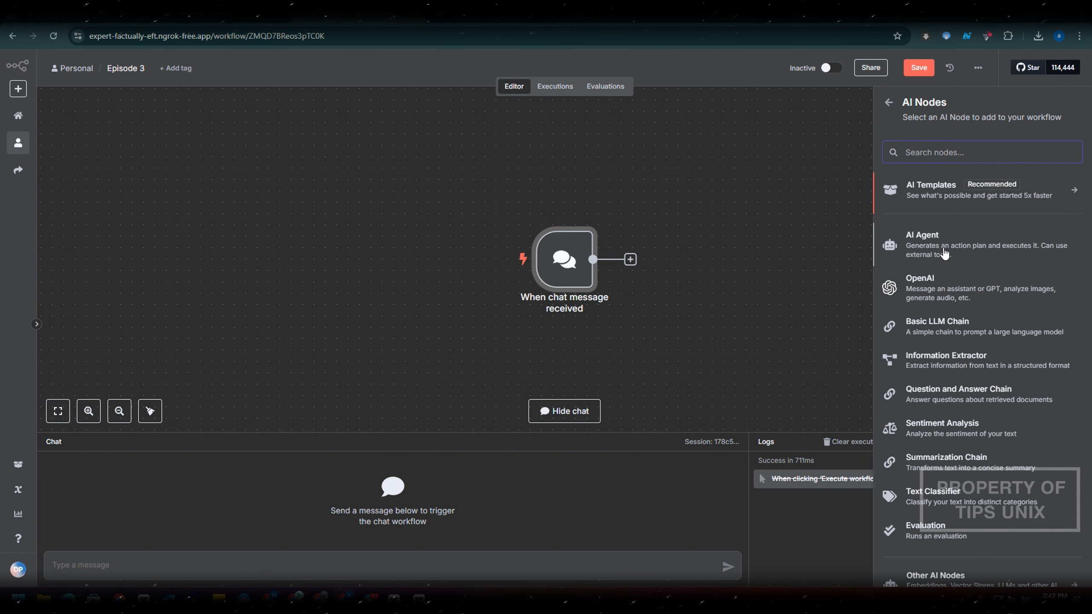
{"action": "left_click", "coordinate": [920, 242]}
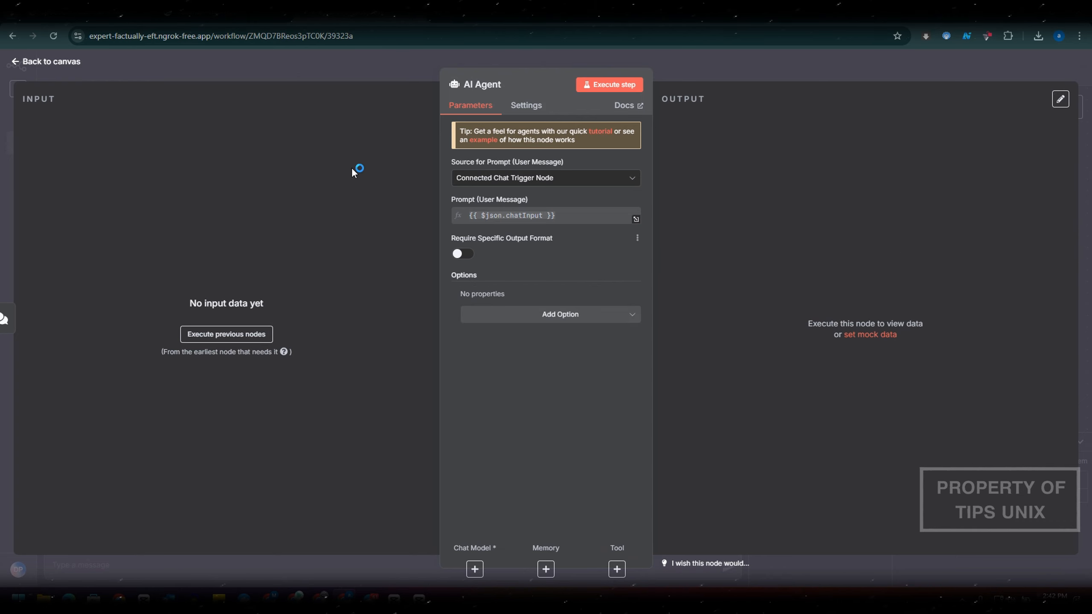
{"action": "left_click", "coordinate": [277, 62]}
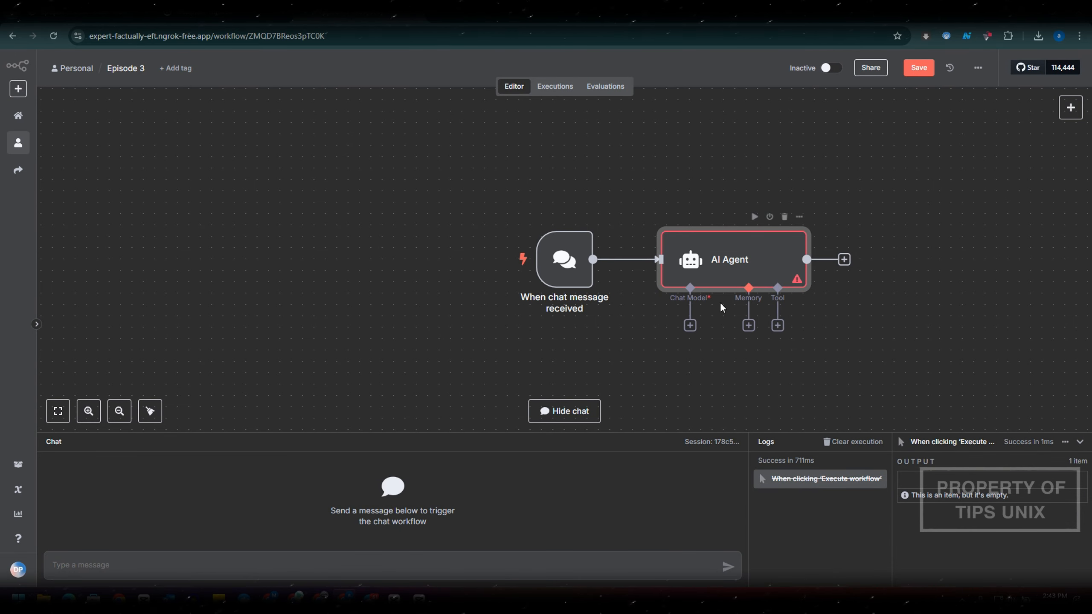
Step: Rearrange the chat trigger and AI Agent nodes further left on the canvas, in line, with a wider gap between them
{"action": "left_click_drag", "start_coordinate": [684, 257], "coordinate": [740, 258]}
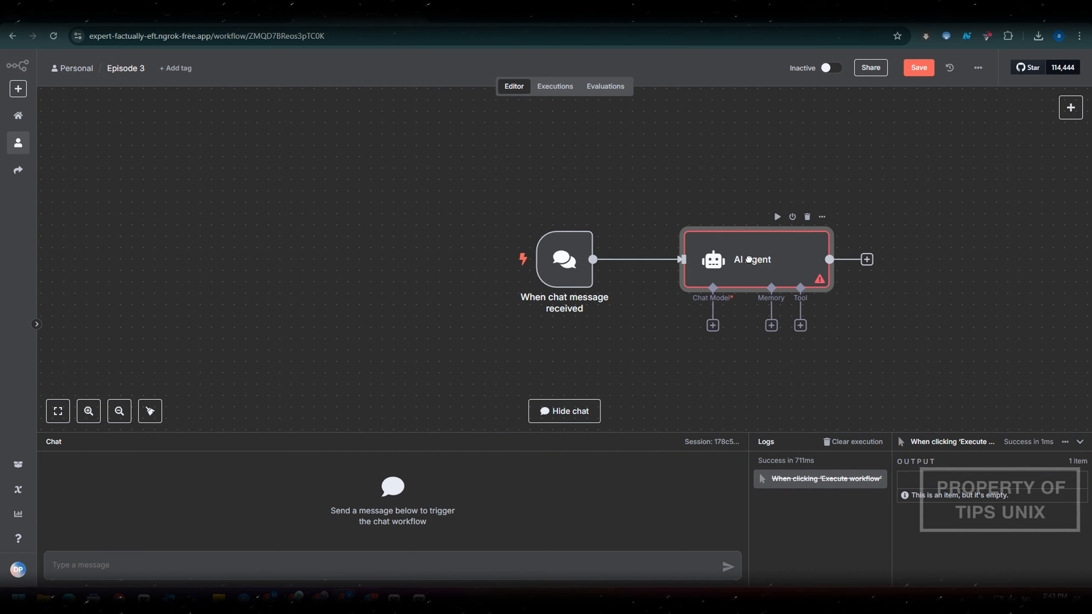
{"action": "left_click_drag", "start_coordinate": [564, 258], "coordinate": [474, 258]}
{"action": "left_click_drag", "start_coordinate": [740, 268], "coordinate": [603, 269]}
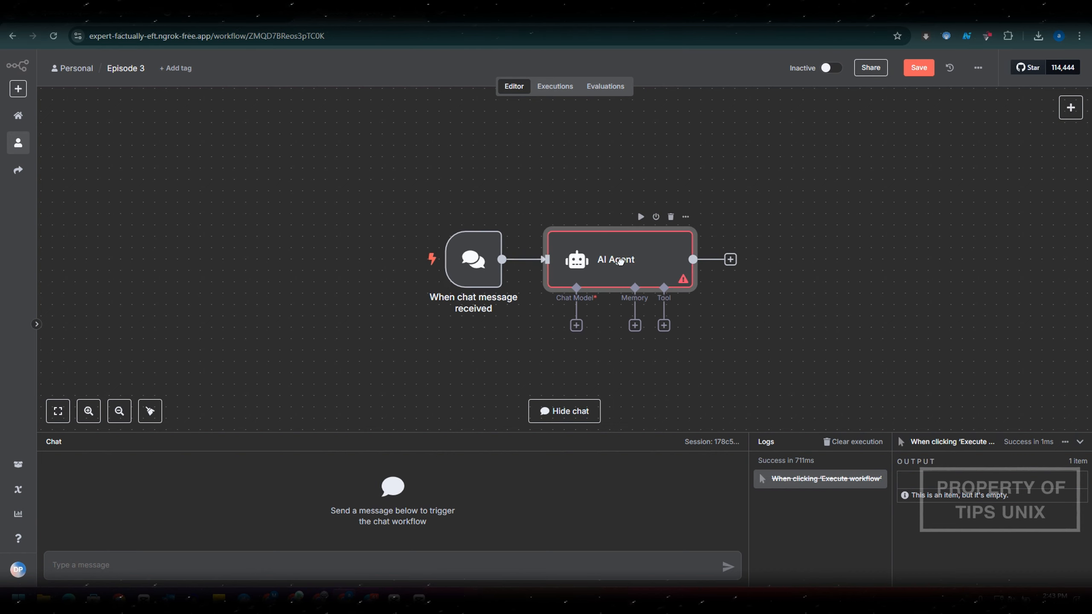
{"action": "left_click_drag", "start_coordinate": [468, 263], "coordinate": [400, 262]}
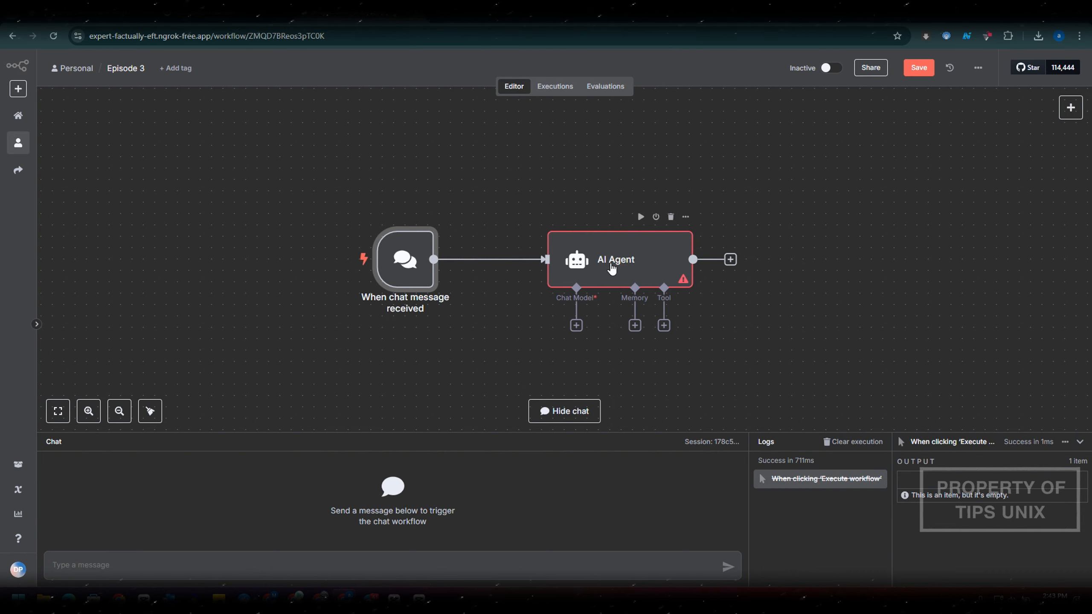
{"action": "left_click_drag", "start_coordinate": [612, 263], "coordinate": [613, 257]}
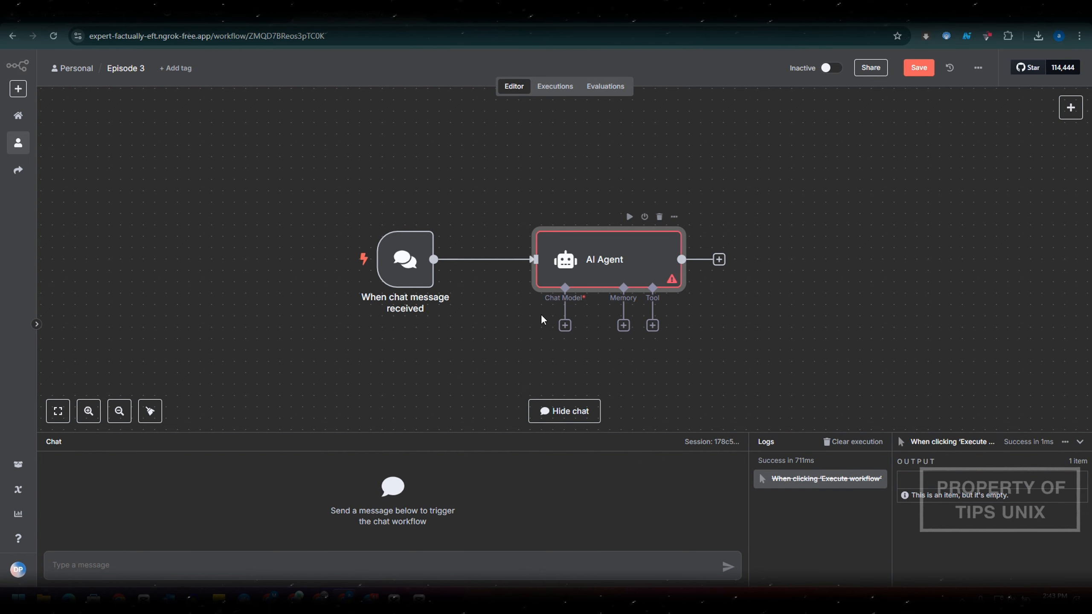
Step: Attach a Google Gemini Chat Model to the AI Agent using the Google Gemini(PaLM) Api account credential
{"action": "left_click", "coordinate": [564, 326]}
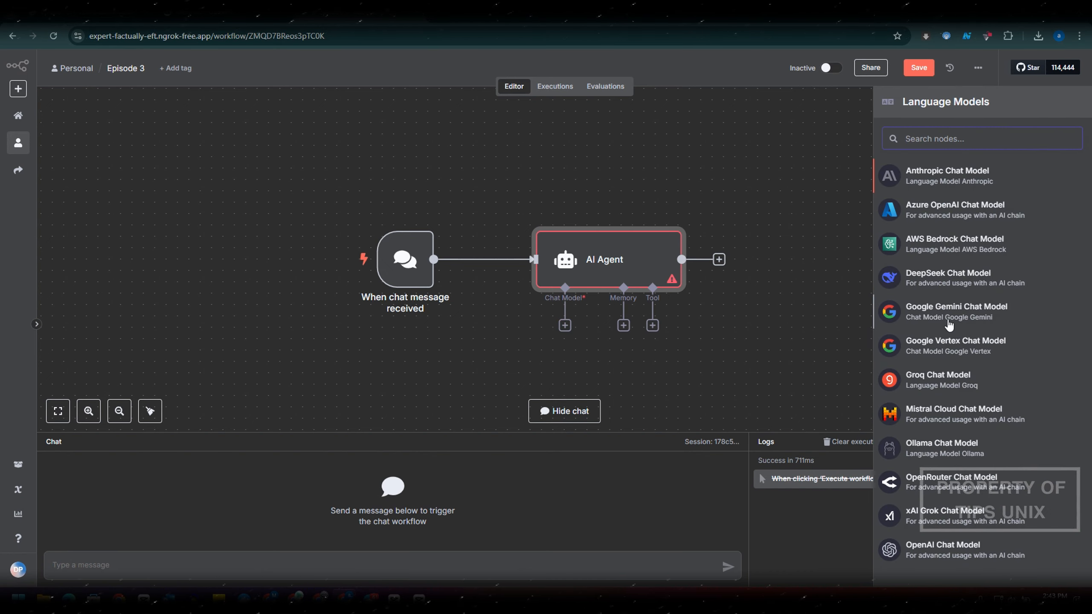
{"action": "left_click", "coordinate": [988, 314]}
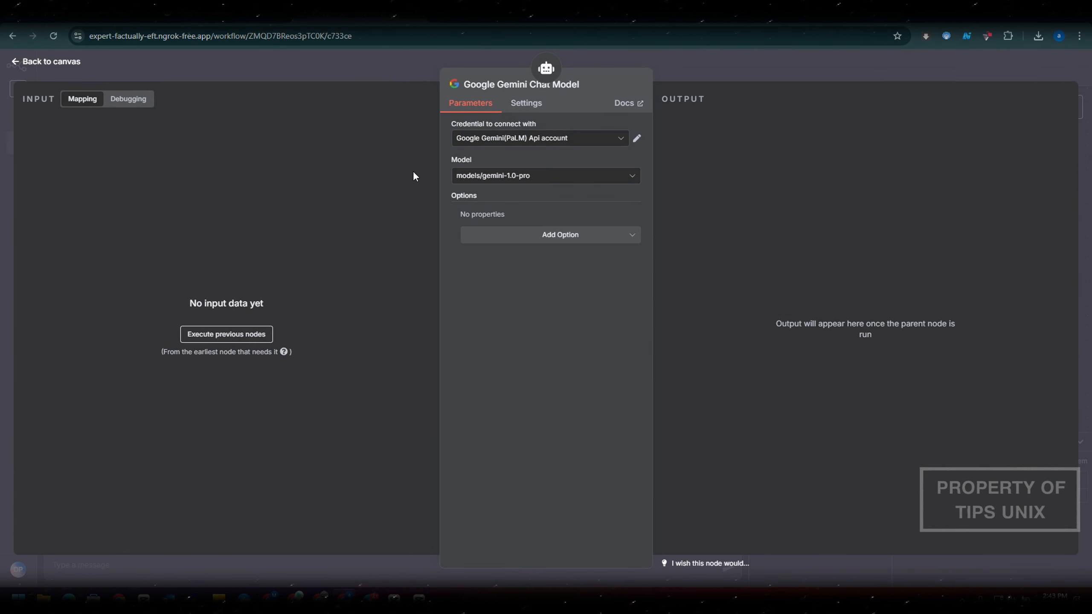
{"action": "left_click", "coordinate": [567, 139]}
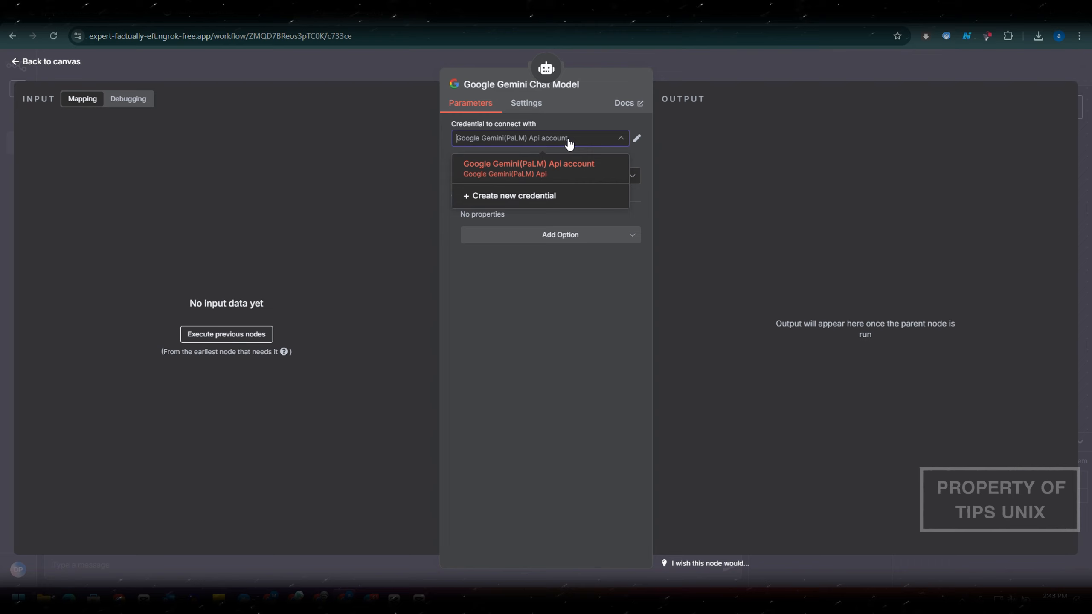
{"action": "left_click", "coordinate": [563, 176]}
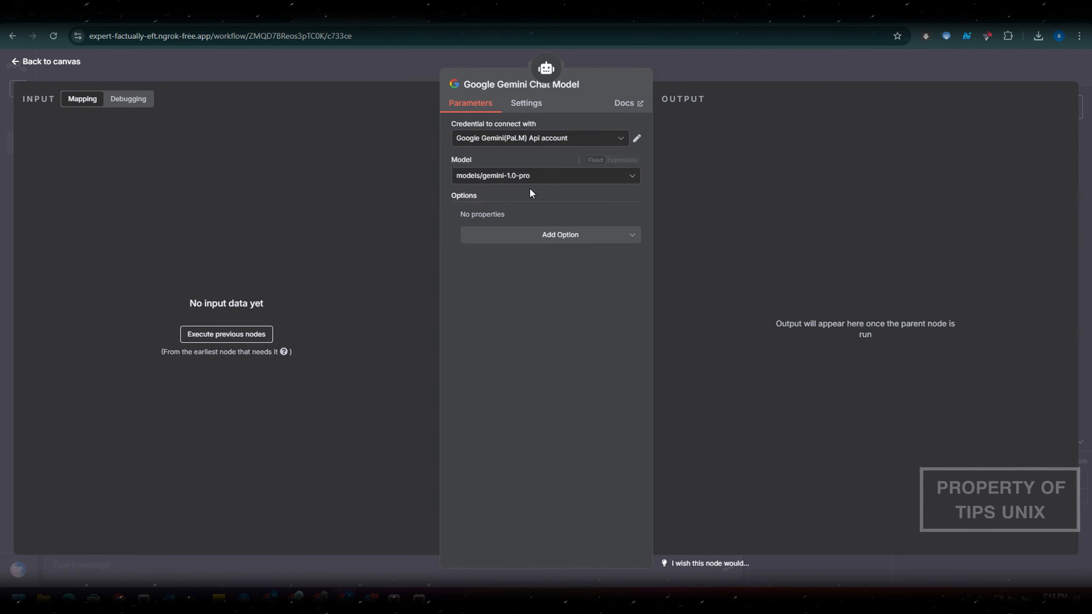
Step: Set the Gemini chat model to models/gemini-2.5-flash and return to the canvas
{"action": "left_click", "coordinate": [536, 177]}
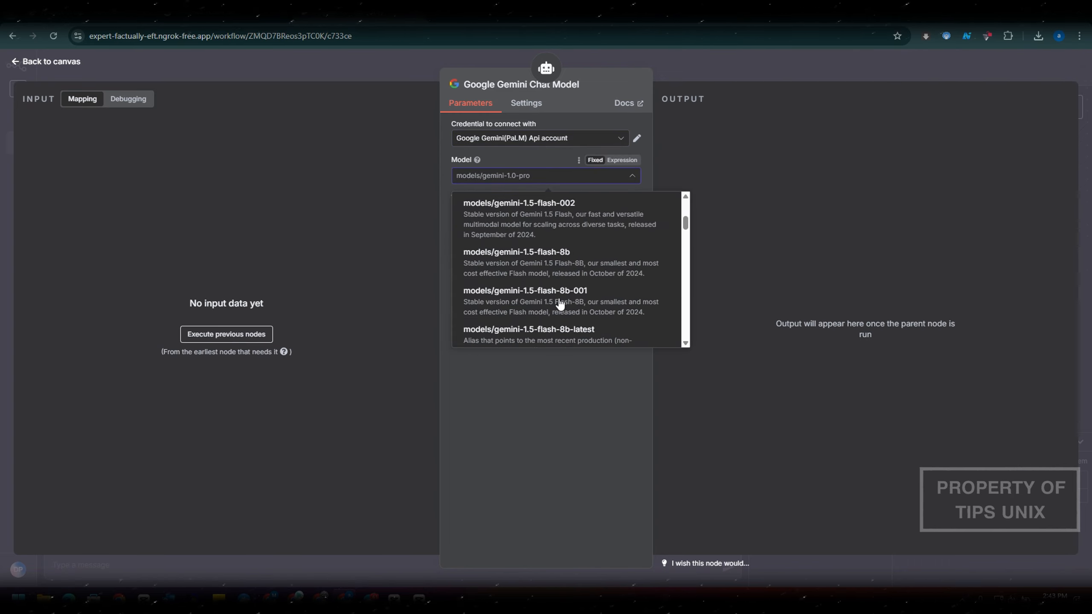
{"action": "scroll", "coordinate": [559, 303], "scroll_direction": "down", "scroll_amount": 15}
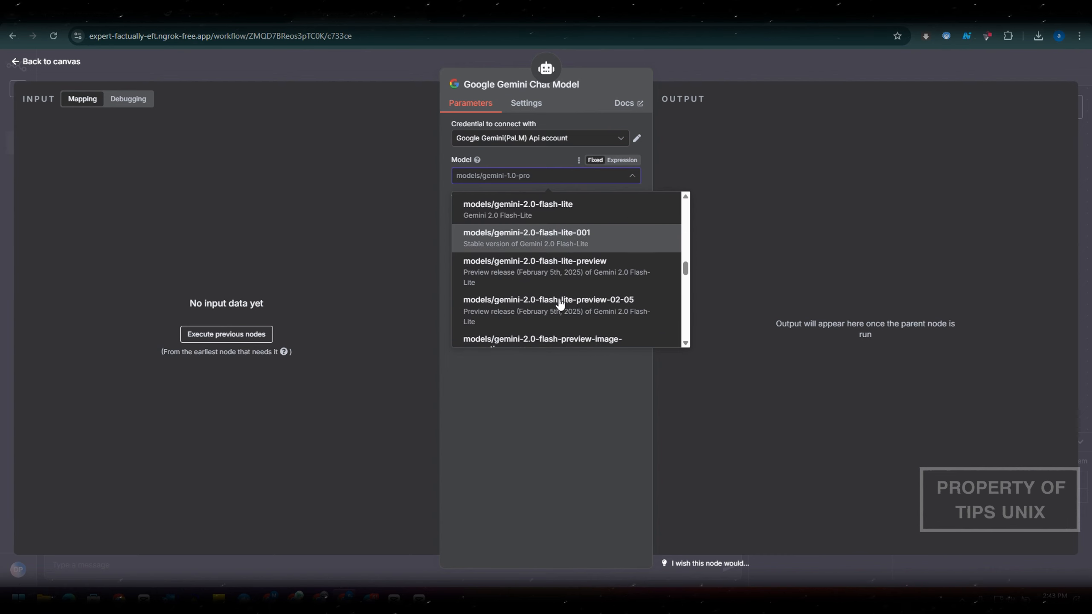
{"action": "scroll", "coordinate": [559, 303], "scroll_direction": "down", "scroll_amount": 10}
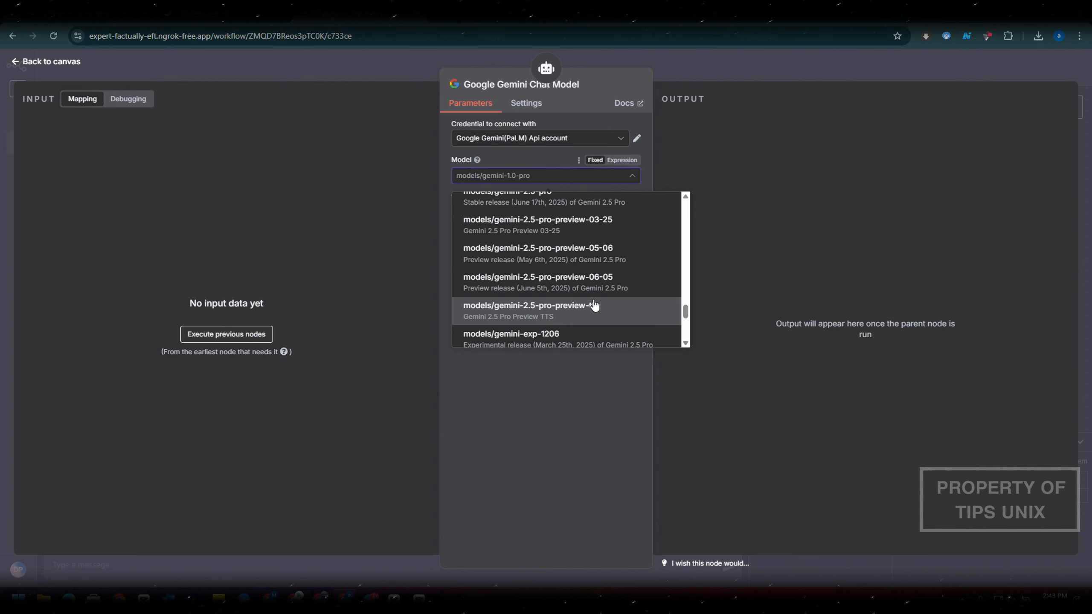
{"action": "scroll", "coordinate": [595, 304], "scroll_direction": "down", "scroll_amount": 4}
{"action": "scroll", "coordinate": [594, 300], "scroll_direction": "up", "scroll_amount": 2}
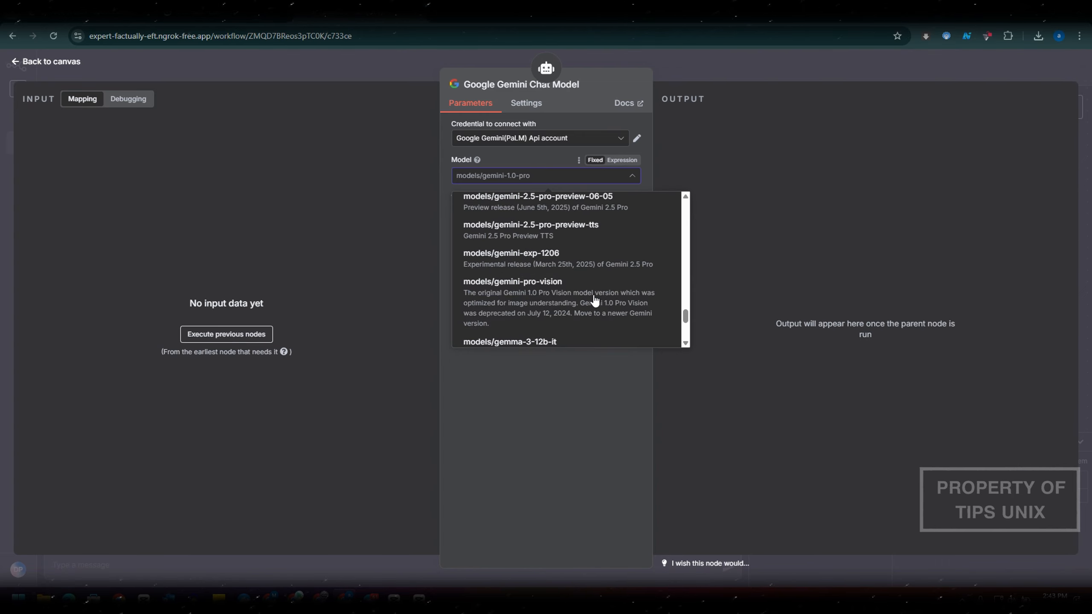
{"action": "scroll", "coordinate": [595, 300], "scroll_direction": "up", "scroll_amount": 2}
{"action": "left_click", "coordinate": [579, 247]}
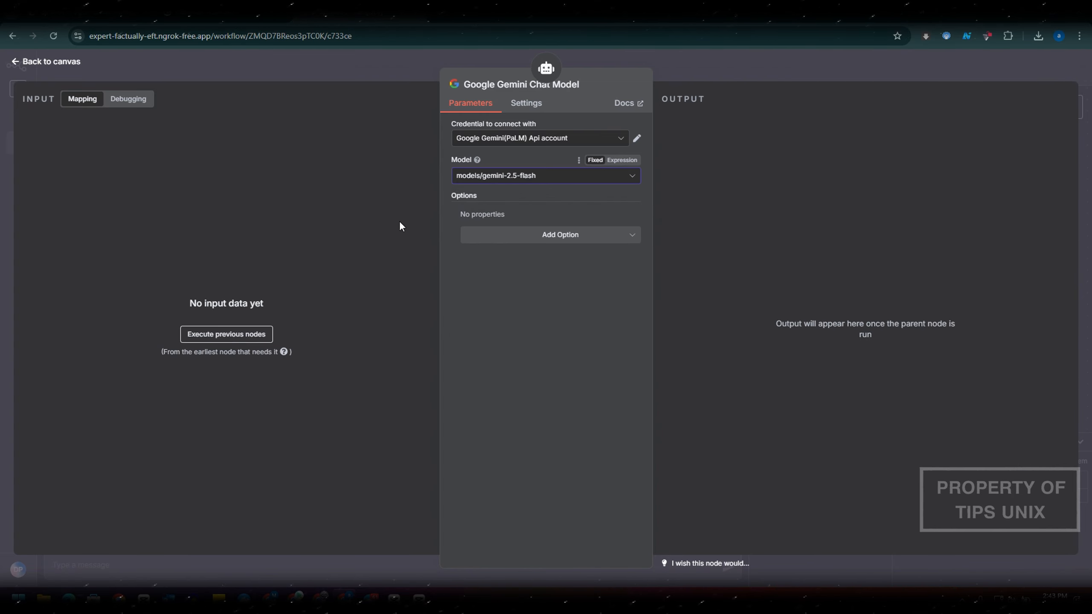
{"action": "left_click", "coordinate": [280, 76]}
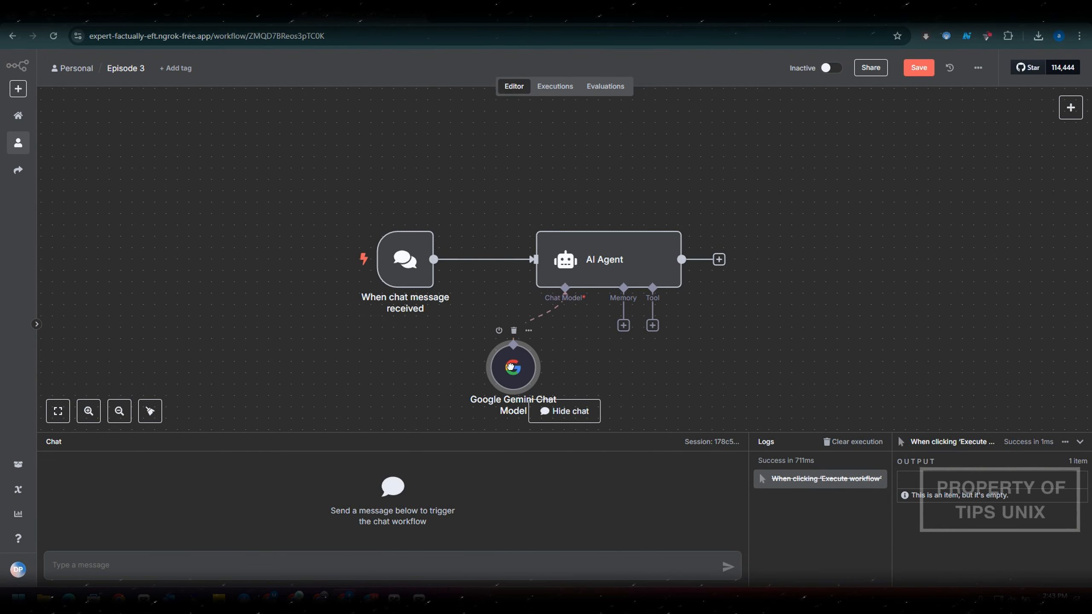
Step: Move the chat trigger and AI Agent up and left in line, with the Gemini model node just below the agent
{"action": "left_click_drag", "start_coordinate": [413, 276], "coordinate": [391, 253]}
{"action": "left_click_drag", "start_coordinate": [513, 367], "coordinate": [478, 333]}
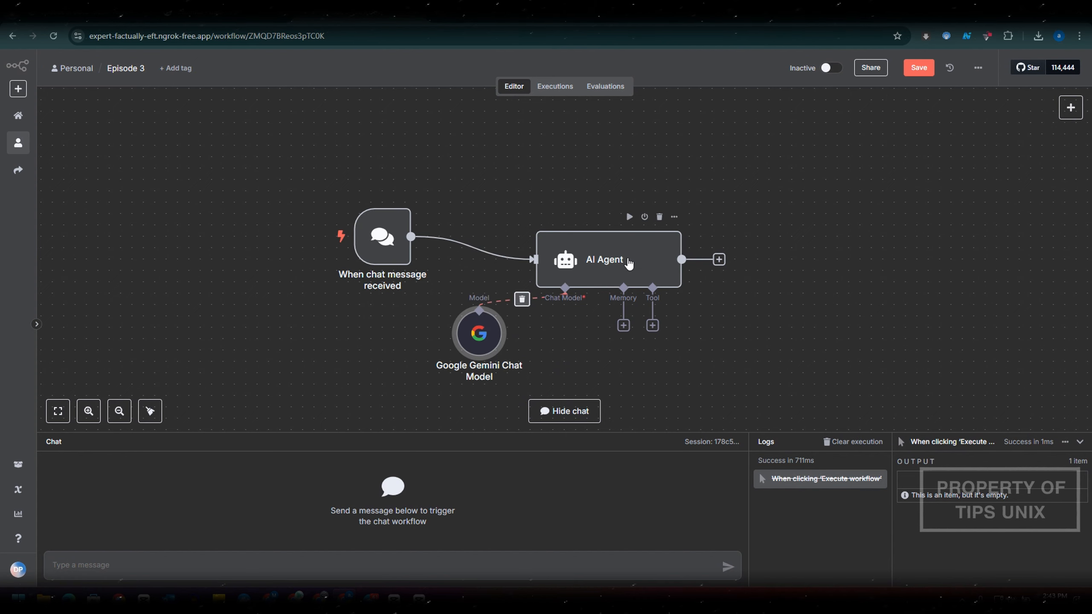
{"action": "left_click_drag", "start_coordinate": [635, 246], "coordinate": [602, 212]}
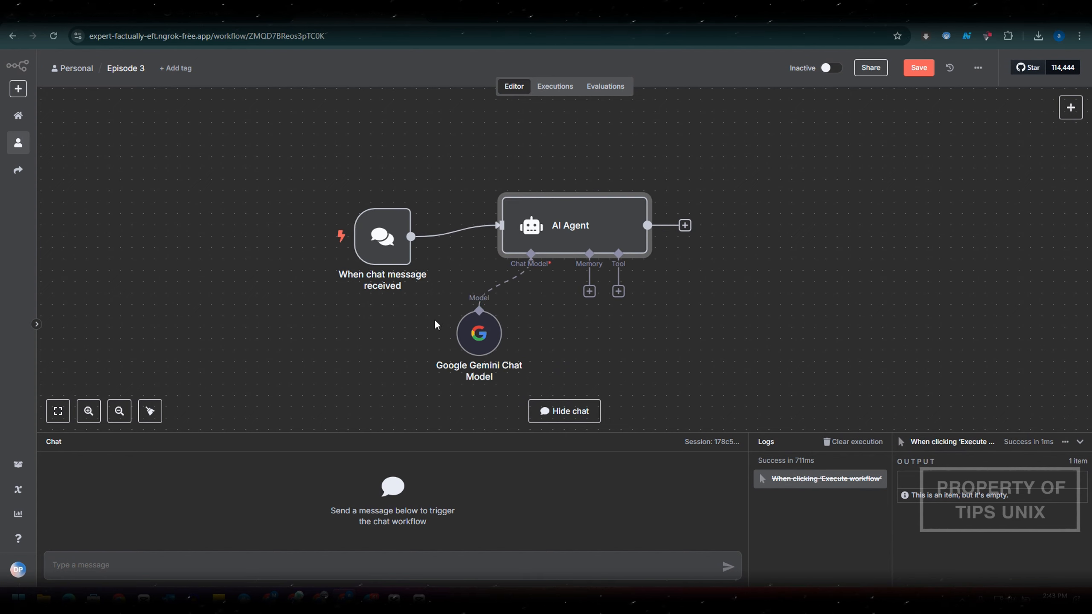
{"action": "left_click_drag", "start_coordinate": [570, 247], "coordinate": [570, 259]}
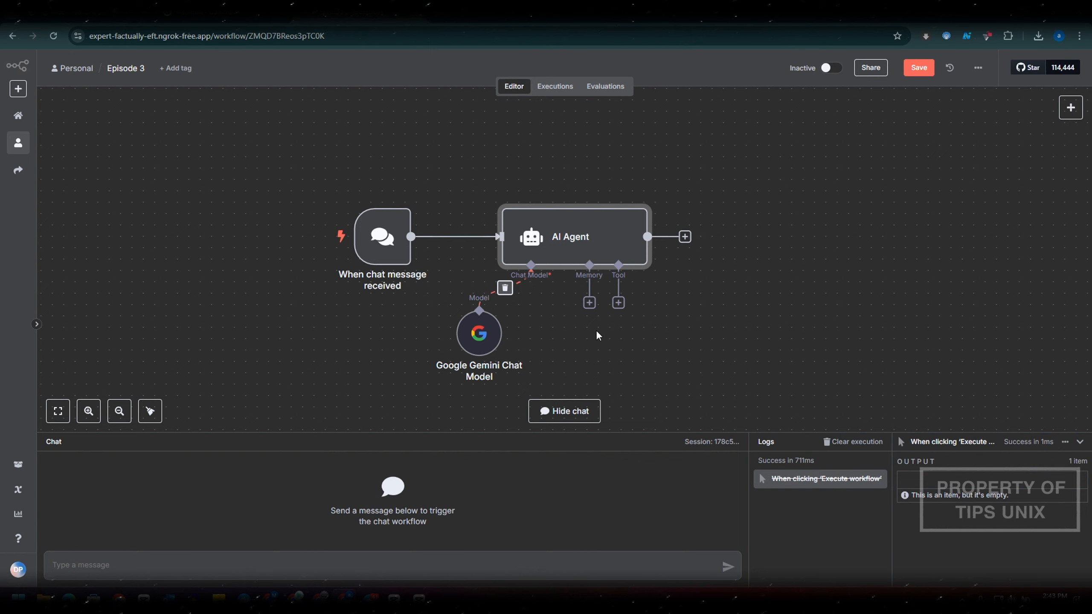
{"action": "left_click_drag", "start_coordinate": [475, 334], "coordinate": [498, 323]}
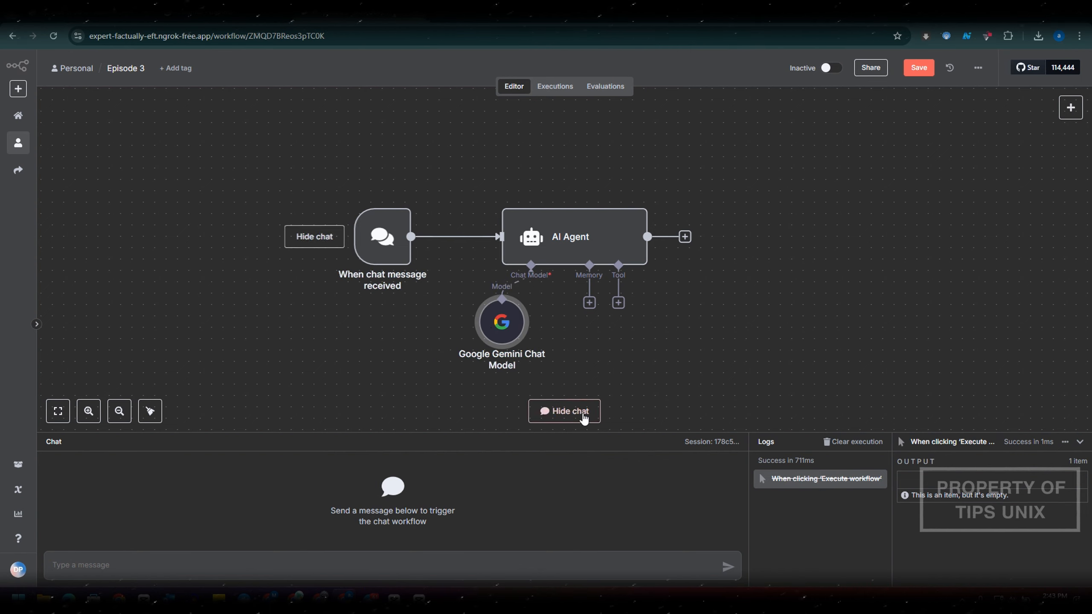
Step: Test the AI Agent by sending the chat message "halo"
{"action": "type", "text": "halo"}
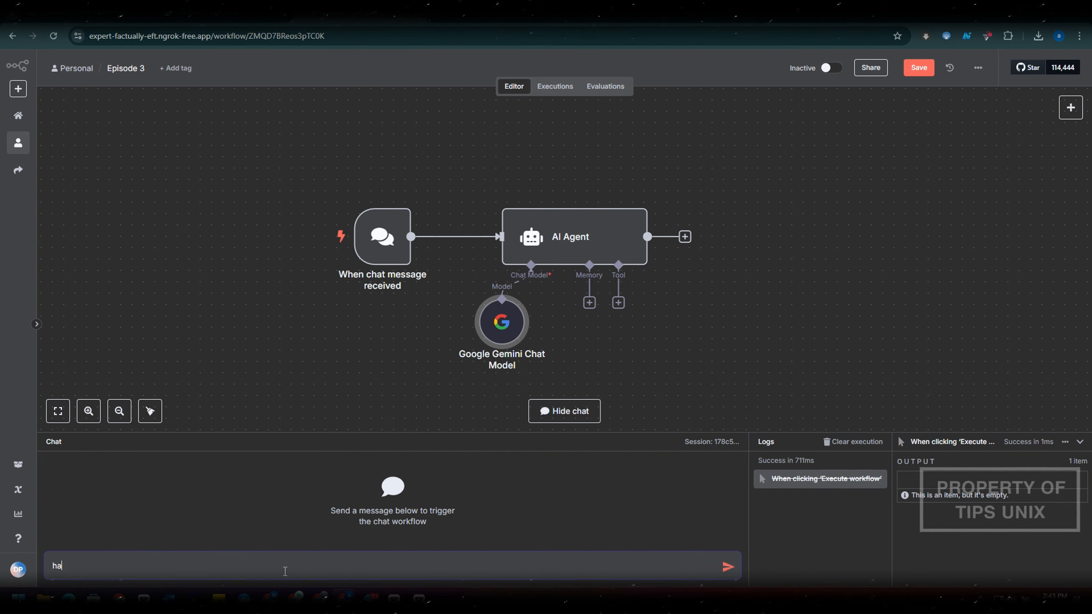
{"action": "key", "text": "Return"}
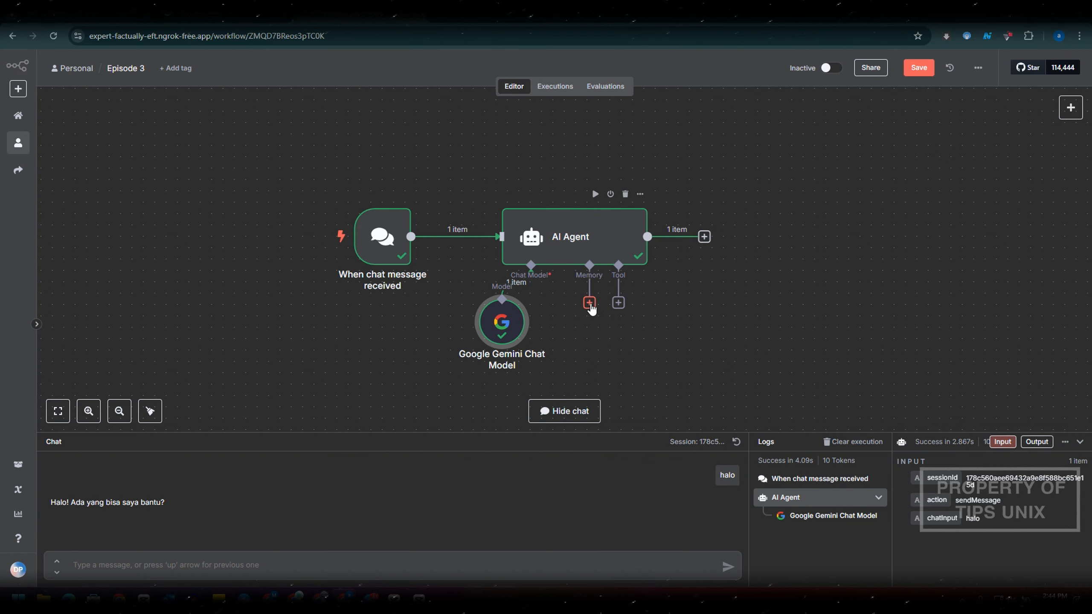
Step: Add a Simple Memory node with default settings to the AI Agent and place it beneath the agent's Memory connector
{"action": "left_click", "coordinate": [589, 305]}
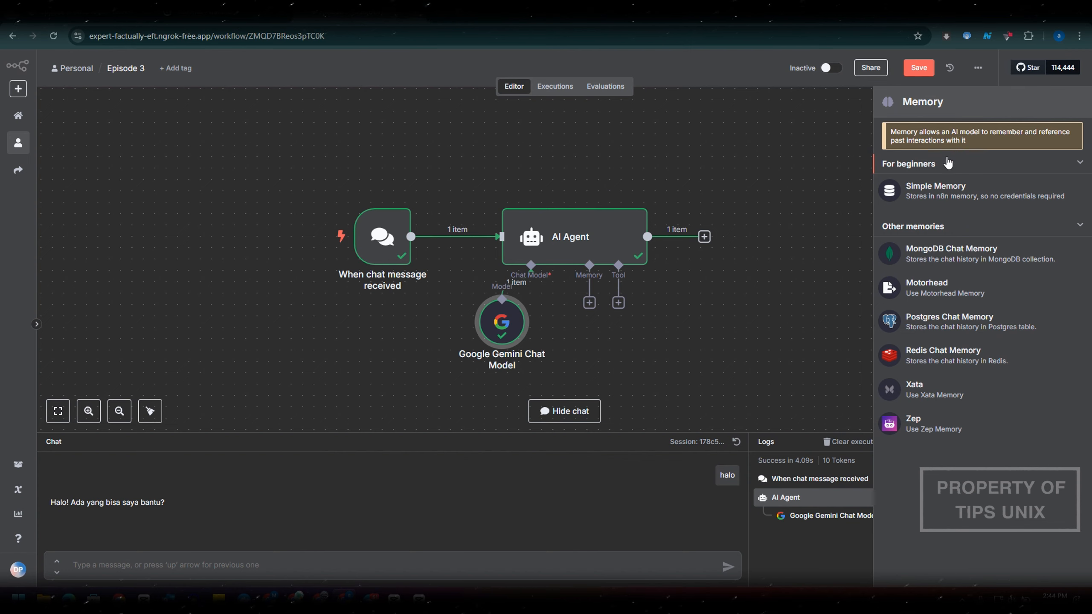
{"action": "left_click", "coordinate": [934, 191]}
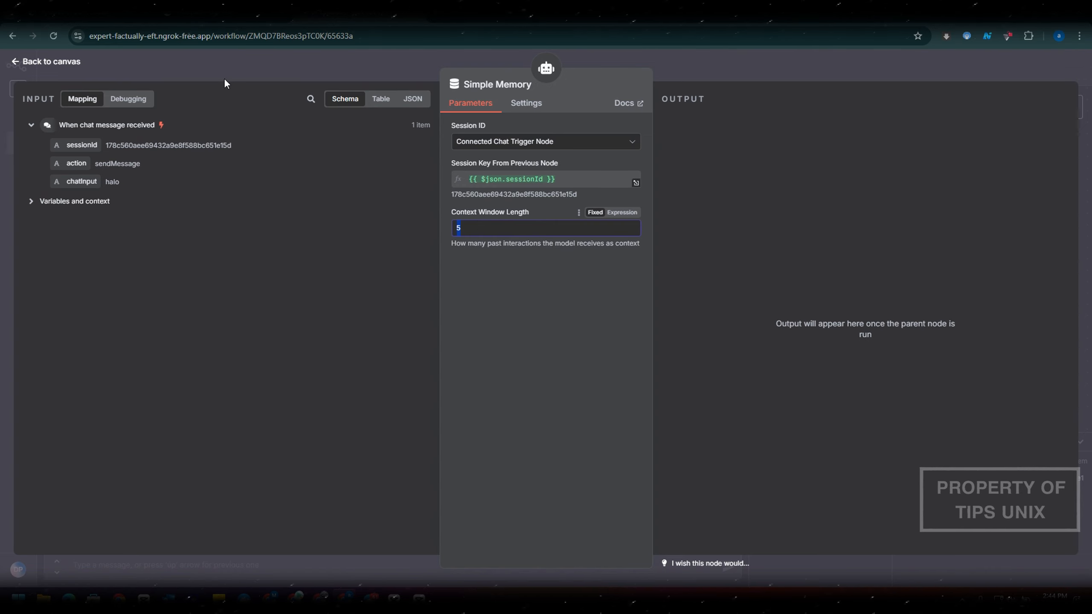
{"action": "left_click", "coordinate": [227, 63]}
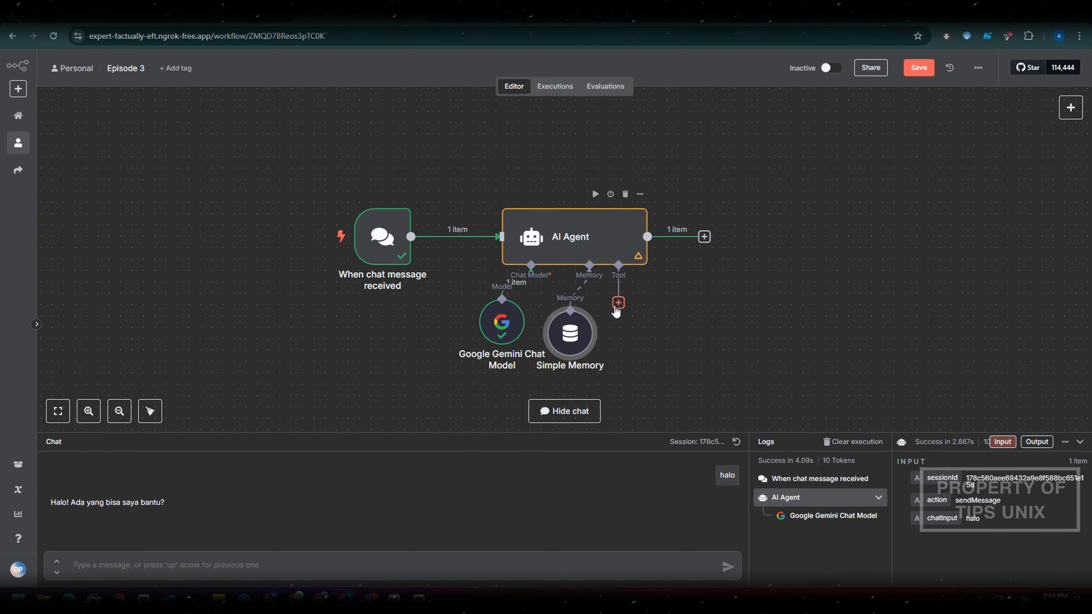
{"action": "left_click_drag", "start_coordinate": [563, 327], "coordinate": [586, 327]}
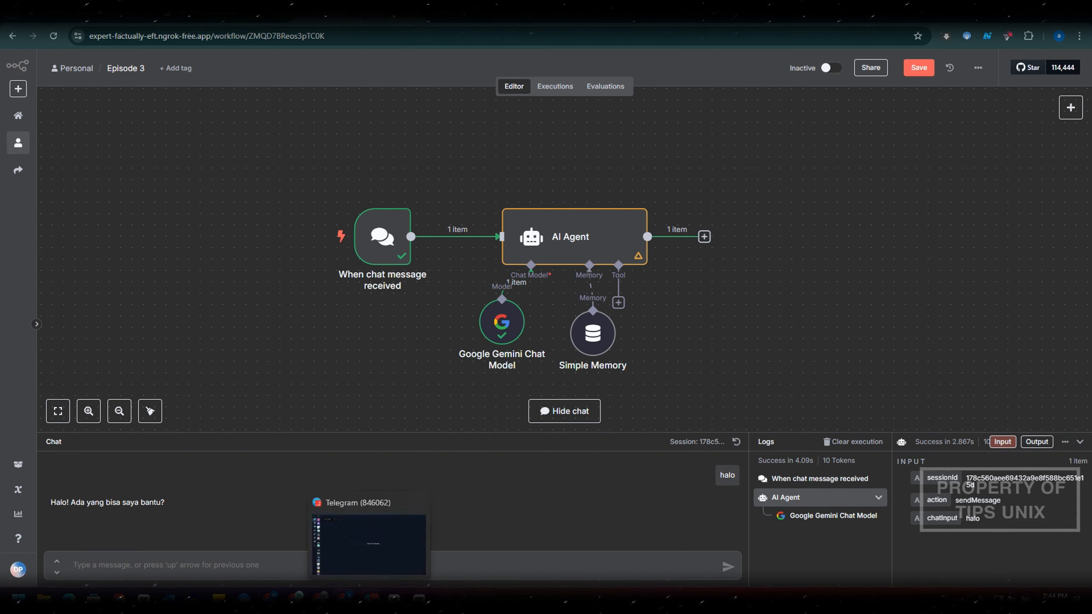
Step: Switch to Telegram in a smaller window, search for "botfa" and open the verified BotFather chat
{"action": "left_click", "coordinate": [371, 598]}
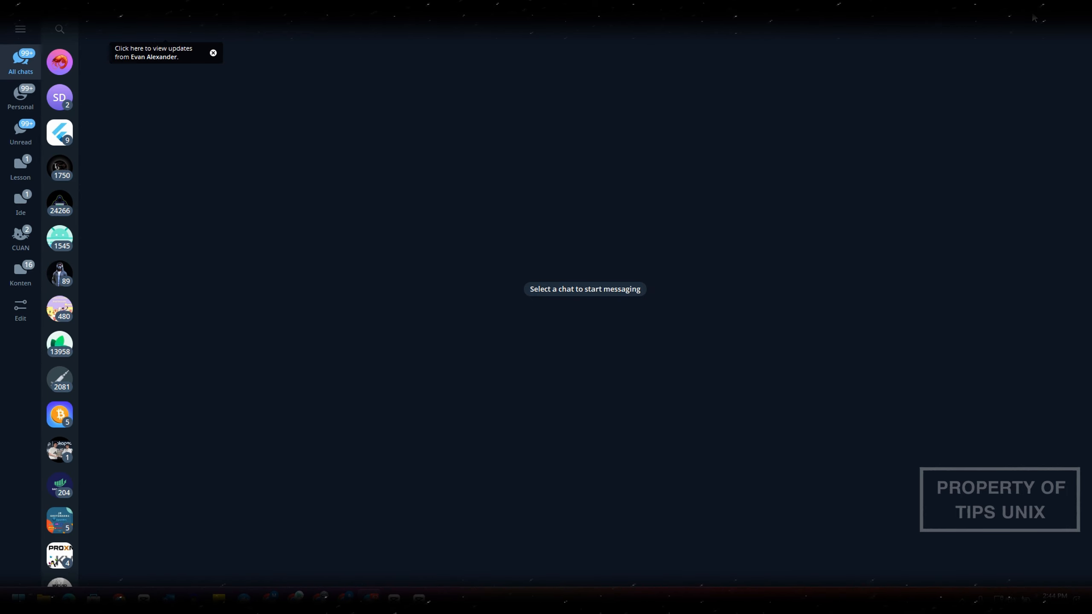
{"action": "left_click", "coordinate": [1061, 16]}
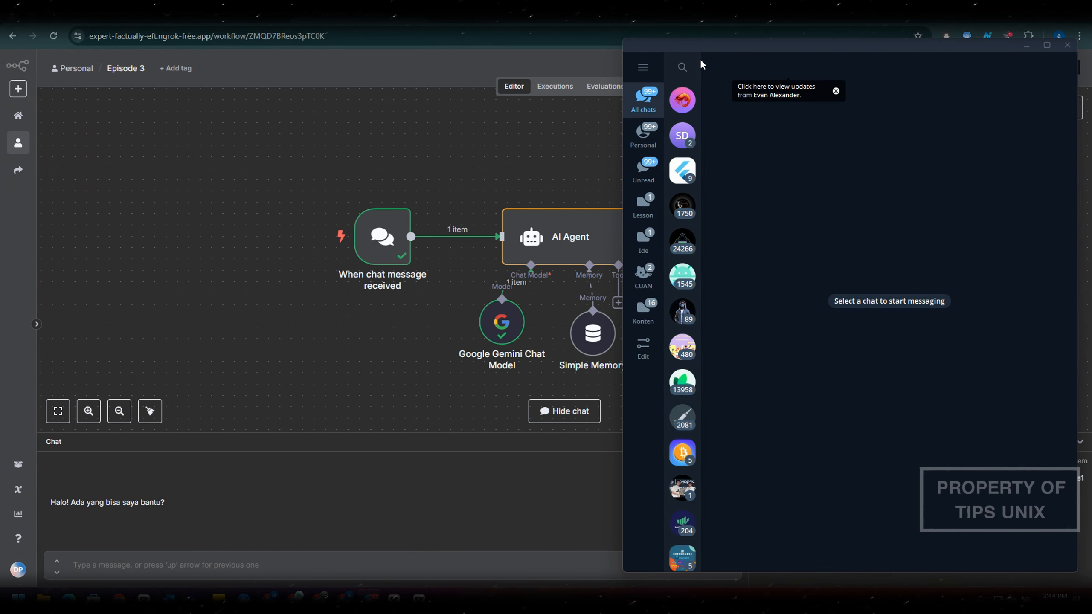
{"action": "left_click", "coordinate": [681, 69]}
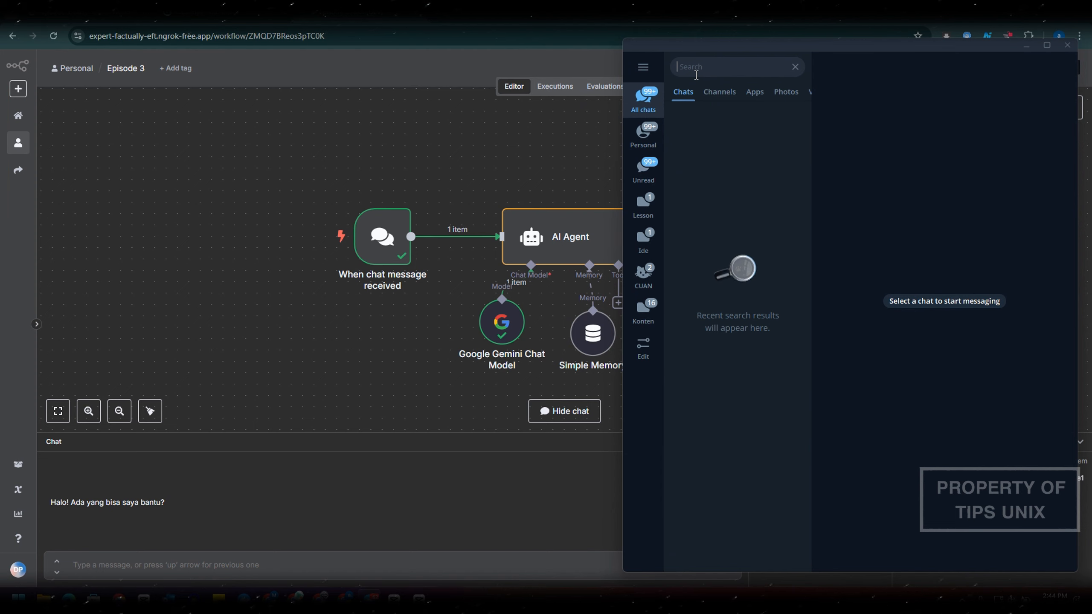
{"action": "type", "text": "boo"}
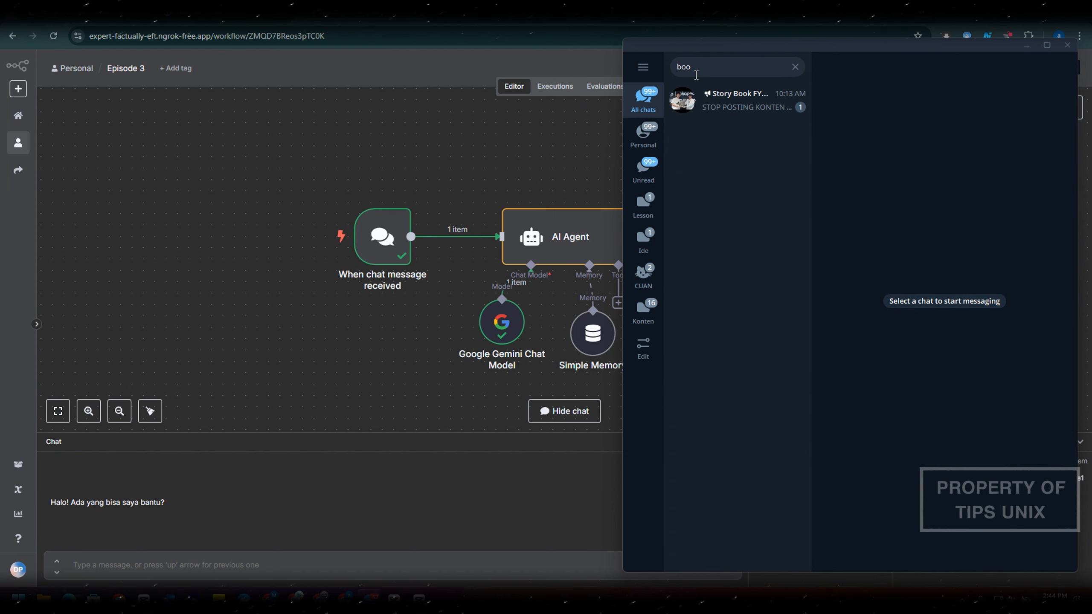
{"action": "key", "text": "BackSpace"}
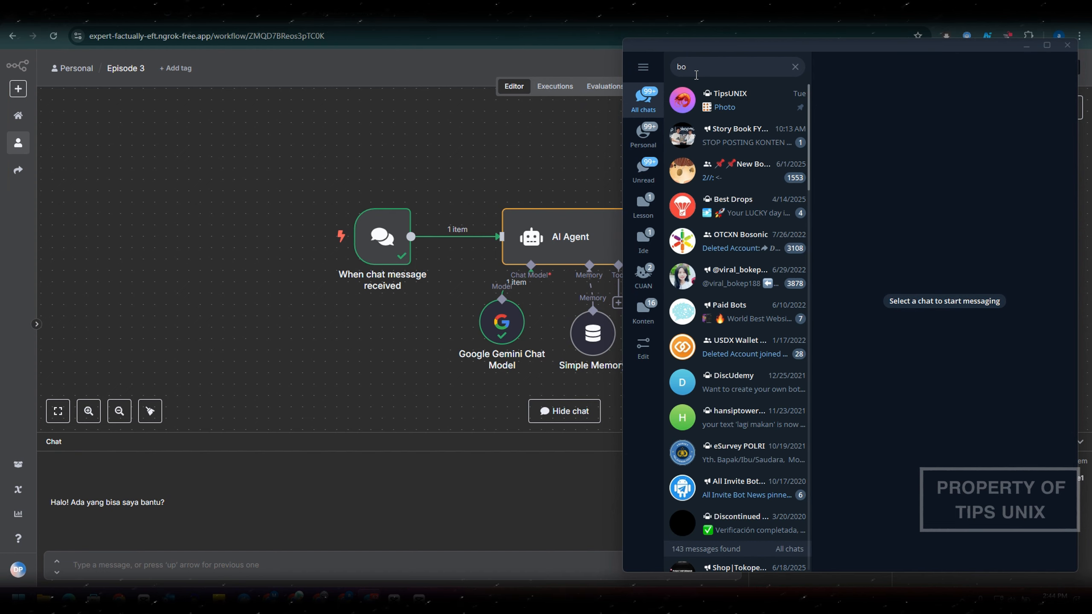
{"action": "type", "text": "t"}
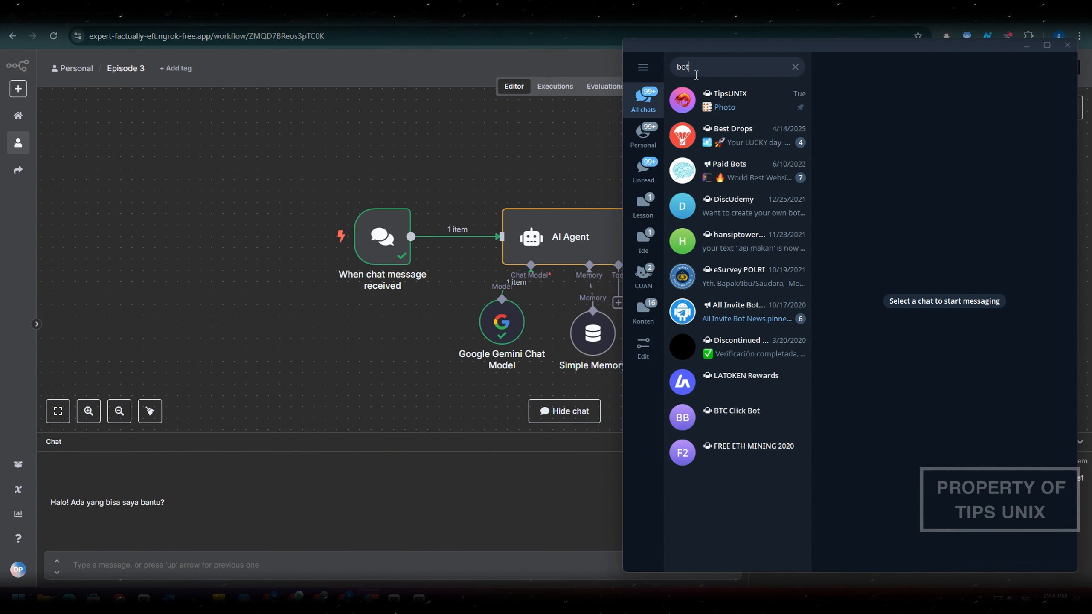
{"action": "type", "text": "fa"}
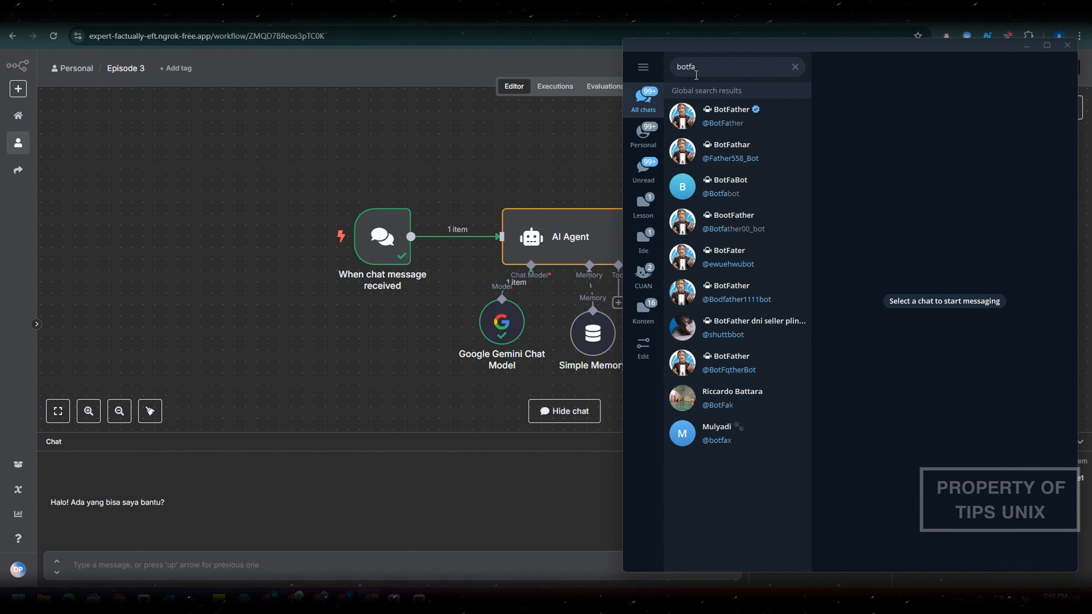
{"action": "left_click", "coordinate": [758, 121]}
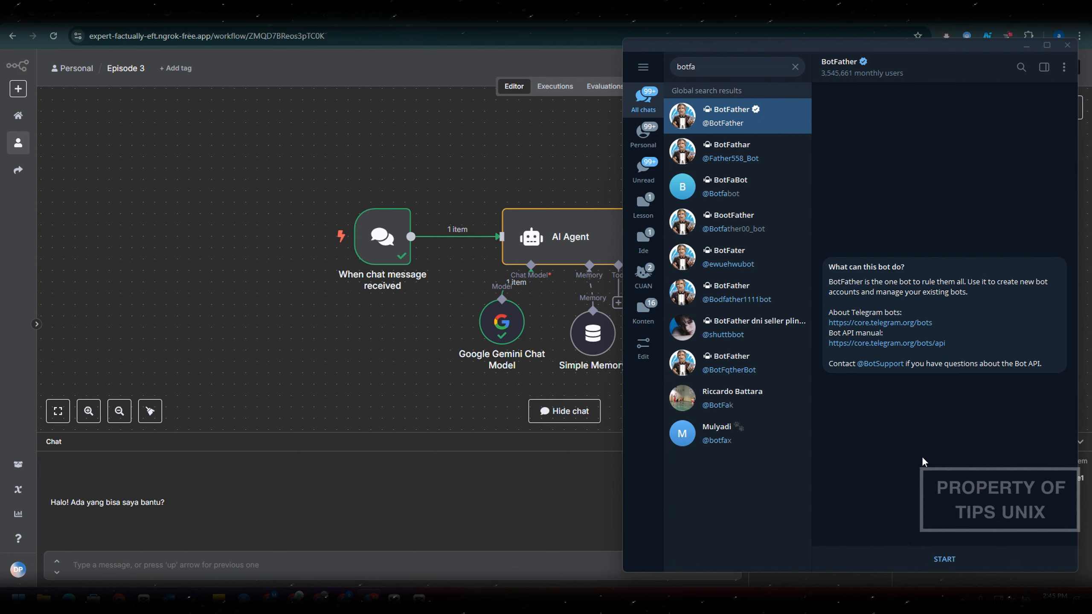
Step: Start BotFather and request a new bot with the name Bebekpintar_bot
{"action": "left_click", "coordinate": [940, 561]}
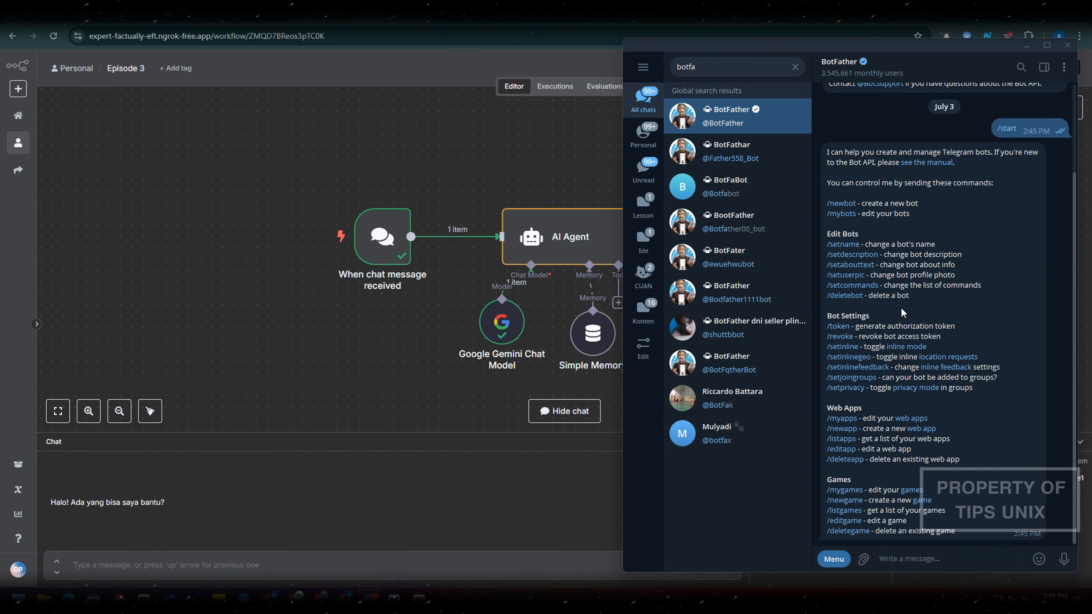
{"action": "left_click", "coordinate": [844, 205]}
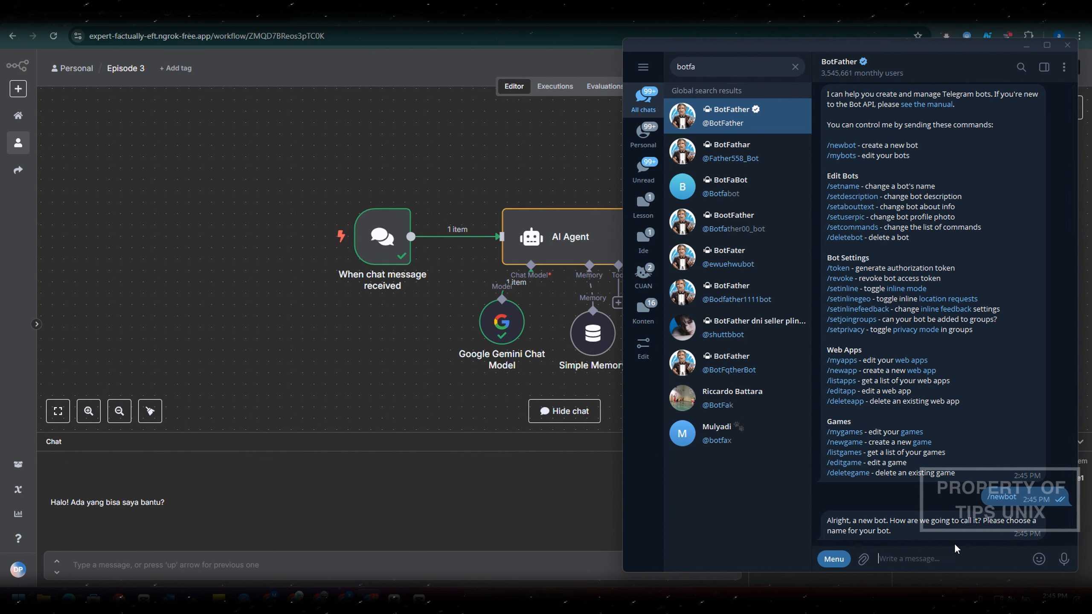
{"action": "type", "text": "Bebek"}
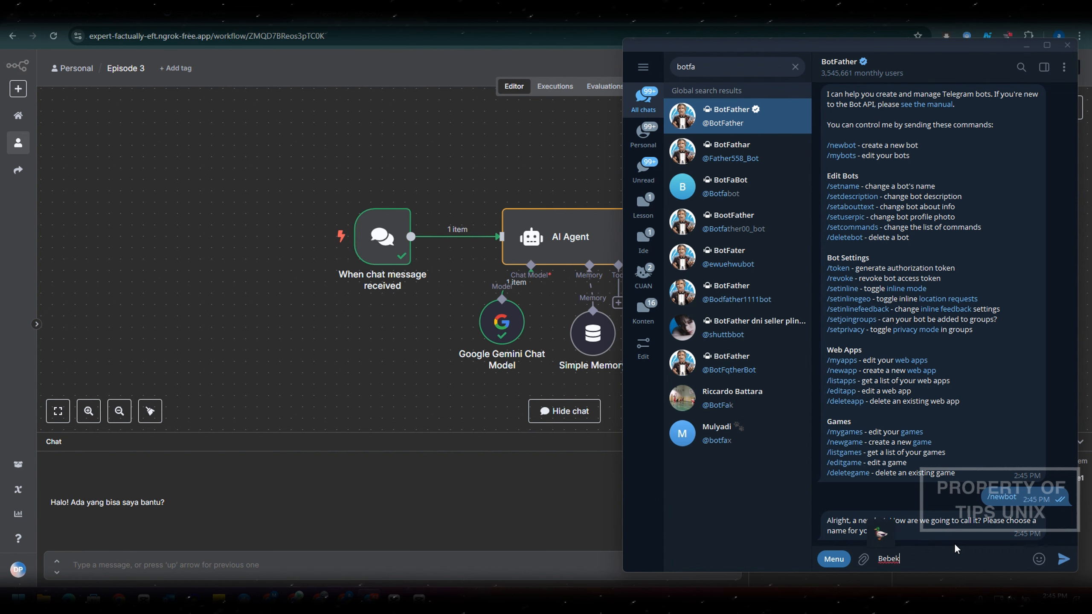
{"action": "type", "text": "pintar_bot"}
{"action": "key", "text": "Return"}
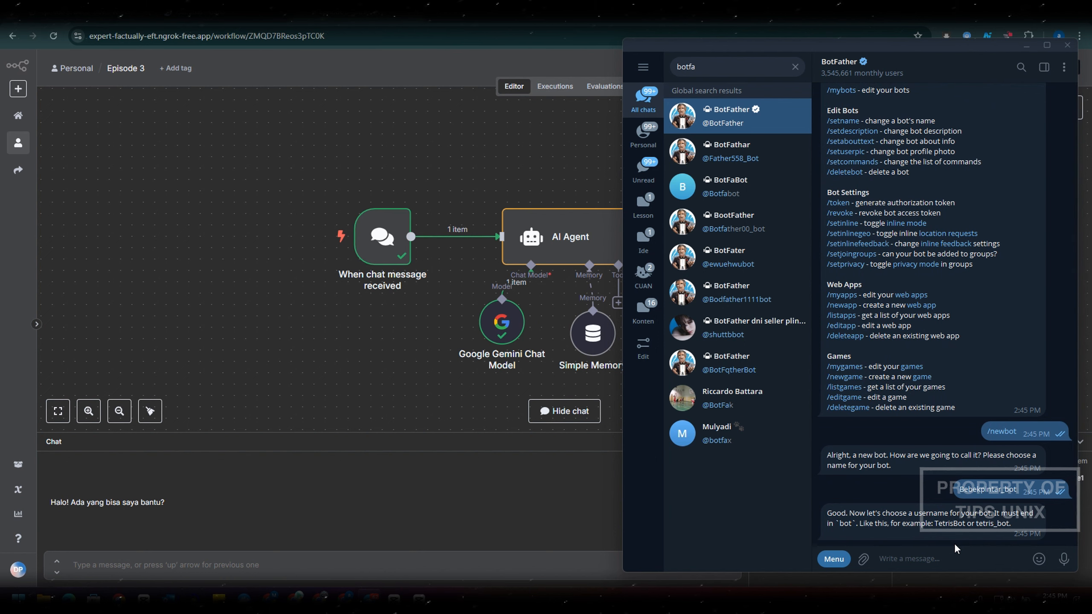
Step: Try to register kucingpintar_bot as the new bot's username
{"action": "type", "text": "kucingp"}
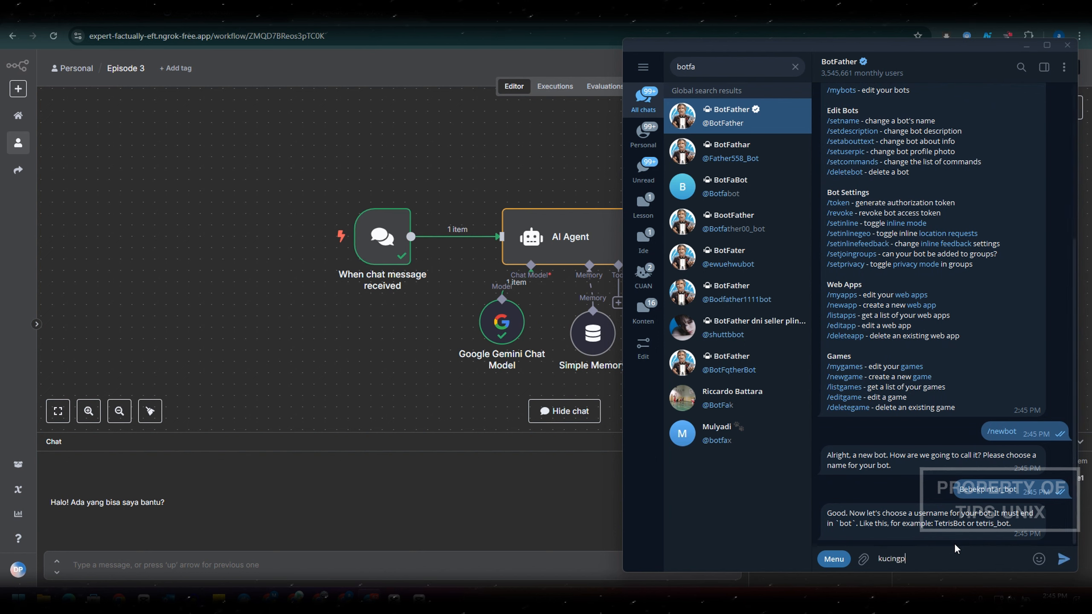
{"action": "type", "text": "intar_"}
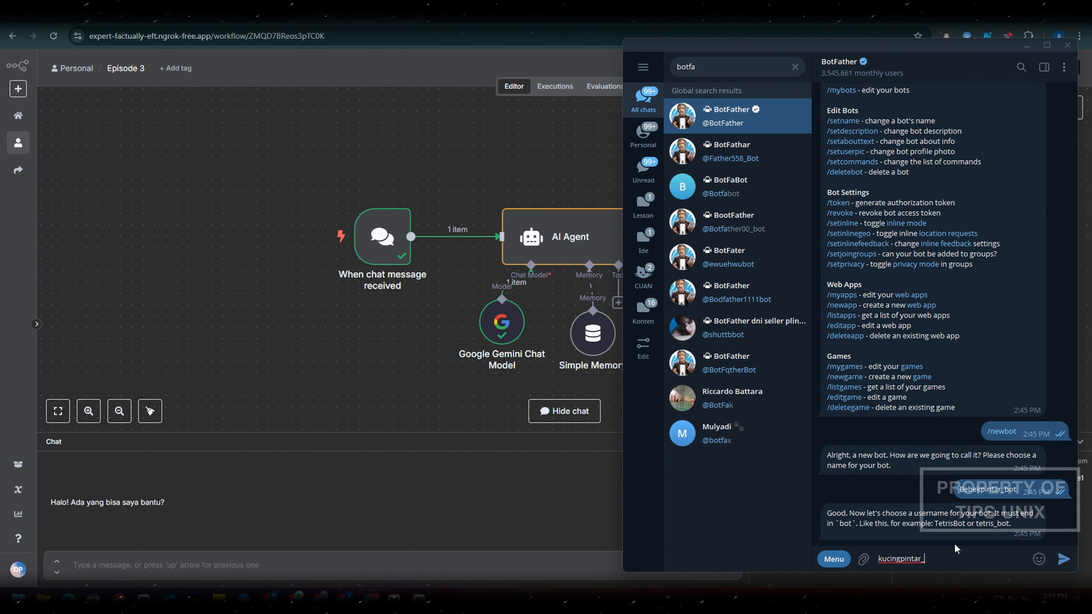
{"action": "type", "text": "bot"}
{"action": "key", "text": "Return"}
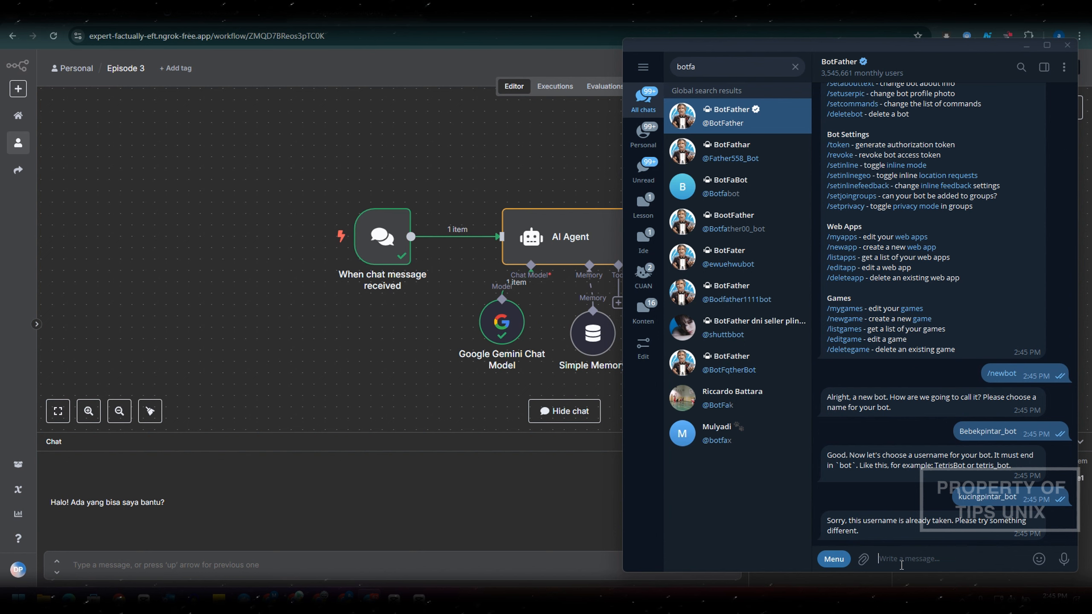
Step: Reuse the sent bot name in lowercase to register bebekpintar_bot as the new bot's username
{"action": "double_click", "coordinate": [988, 431]}
{"action": "right_click", "coordinate": [998, 432]}
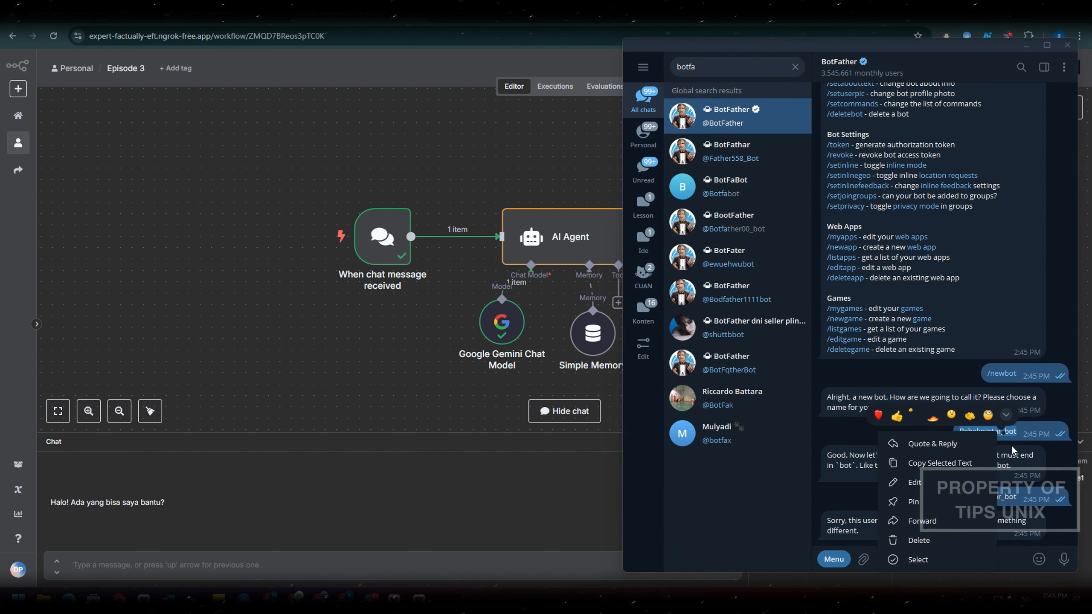
{"action": "left_click", "coordinate": [937, 465]}
{"action": "left_click", "coordinate": [921, 560]}
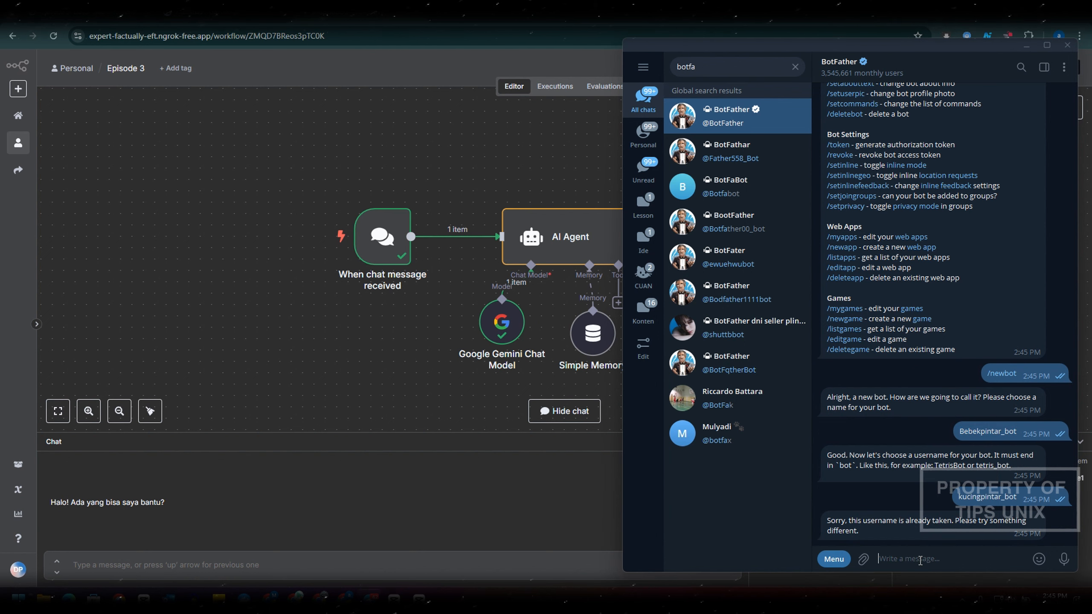
{"action": "key", "text": "ctrl+v"}
{"action": "key", "text": "Home"}
{"action": "key", "text": "Delete"}
{"action": "type", "text": "b"}
{"action": "key", "text": "Return"}
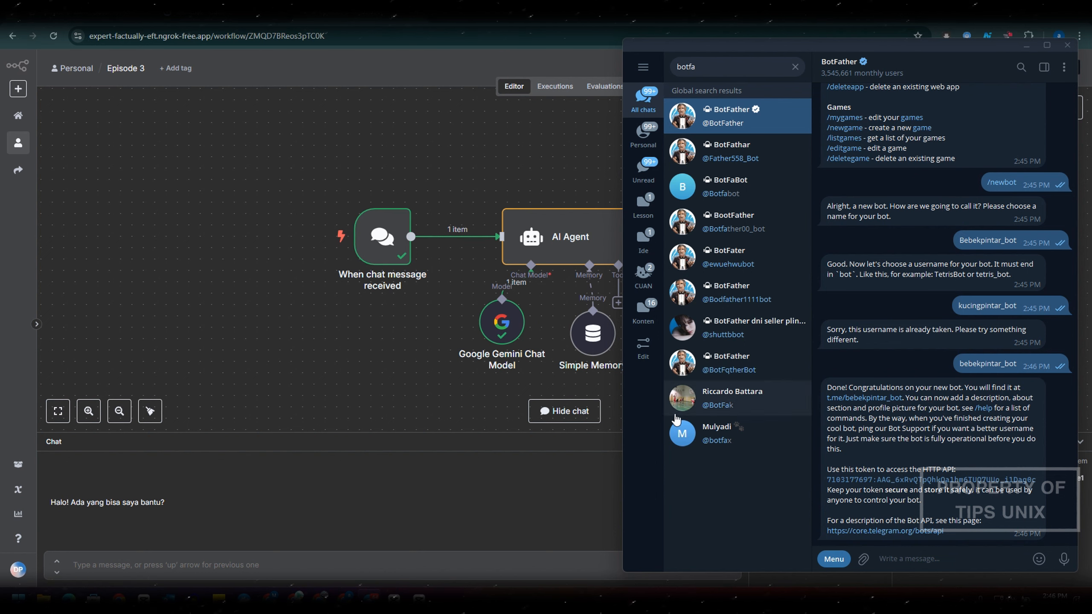
Step: Switch back to the n8n workflow and delete the chat message trigger along with its connection to the AI Agent
{"action": "left_click", "coordinate": [395, 238]}
{"action": "left_click_drag", "start_coordinate": [395, 238], "coordinate": [382, 238]}
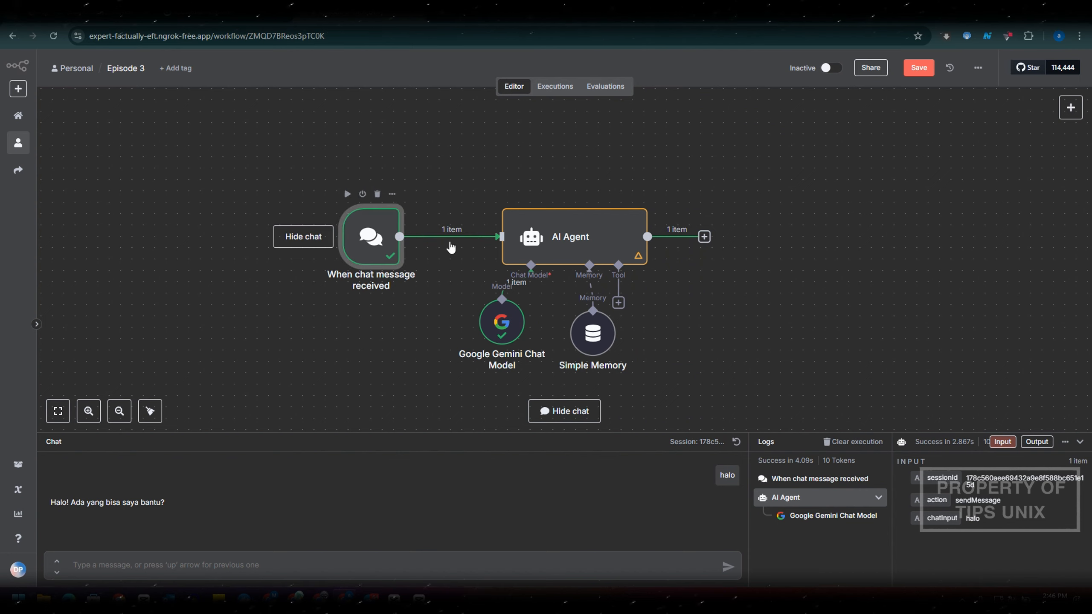
{"action": "left_click", "coordinate": [462, 237]}
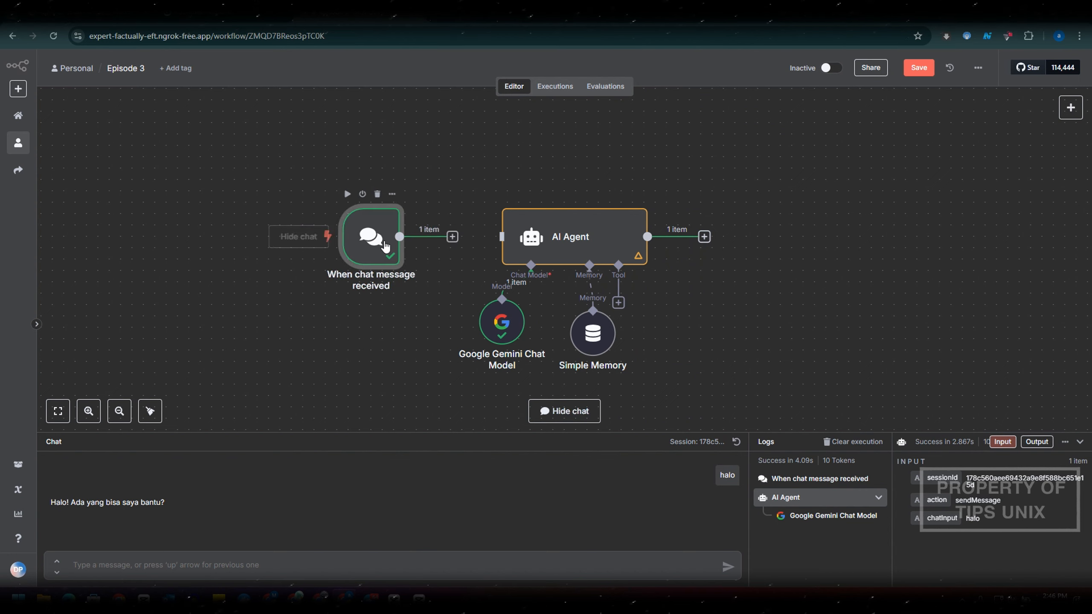
{"action": "left_click", "coordinate": [377, 194]}
Step: Search the trigger nodes for "tele" and add a Telegram trigger that fires on message
{"action": "left_click", "coordinate": [1071, 108]}
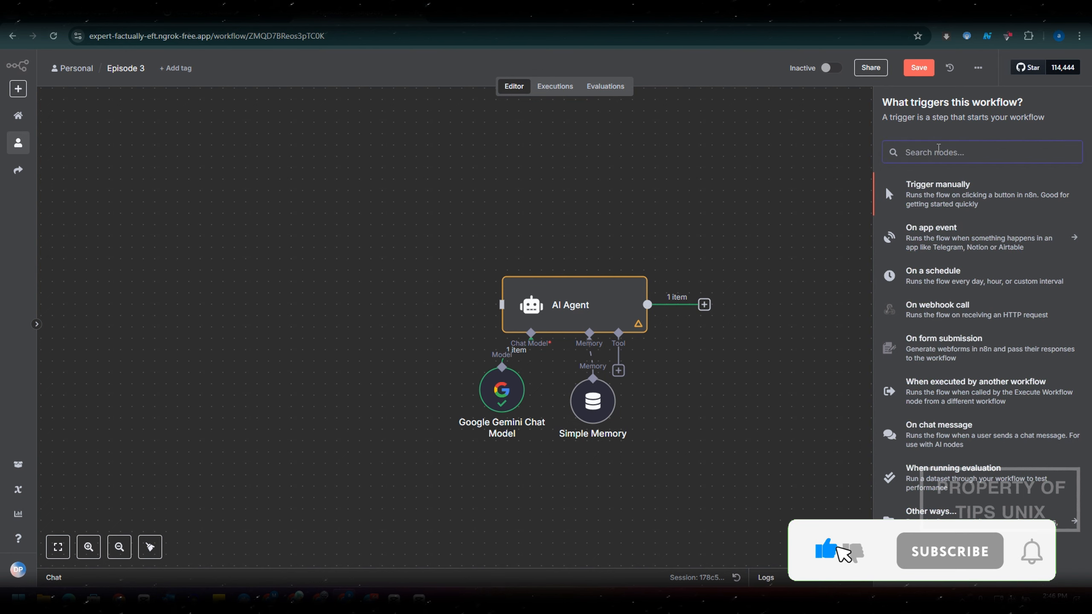
{"action": "type", "text": "tele"}
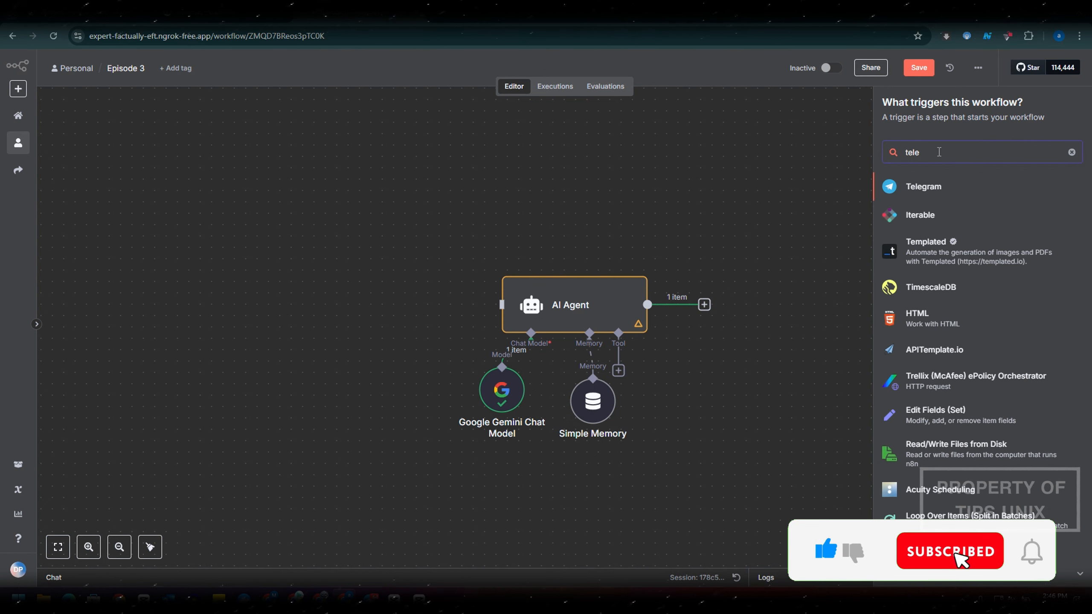
{"action": "left_click", "coordinate": [932, 186]}
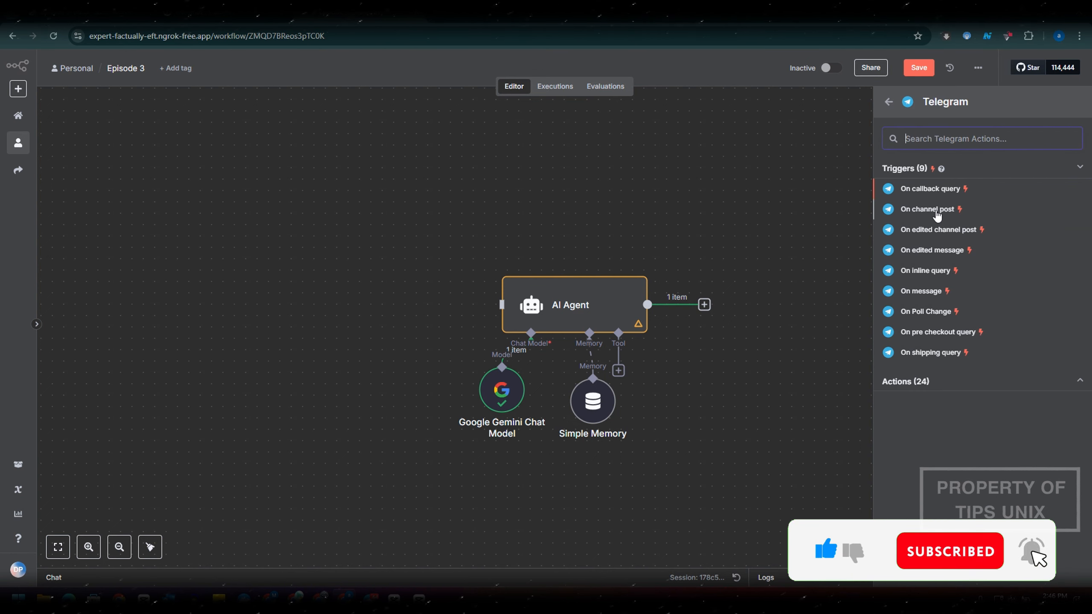
{"action": "left_click", "coordinate": [924, 292]}
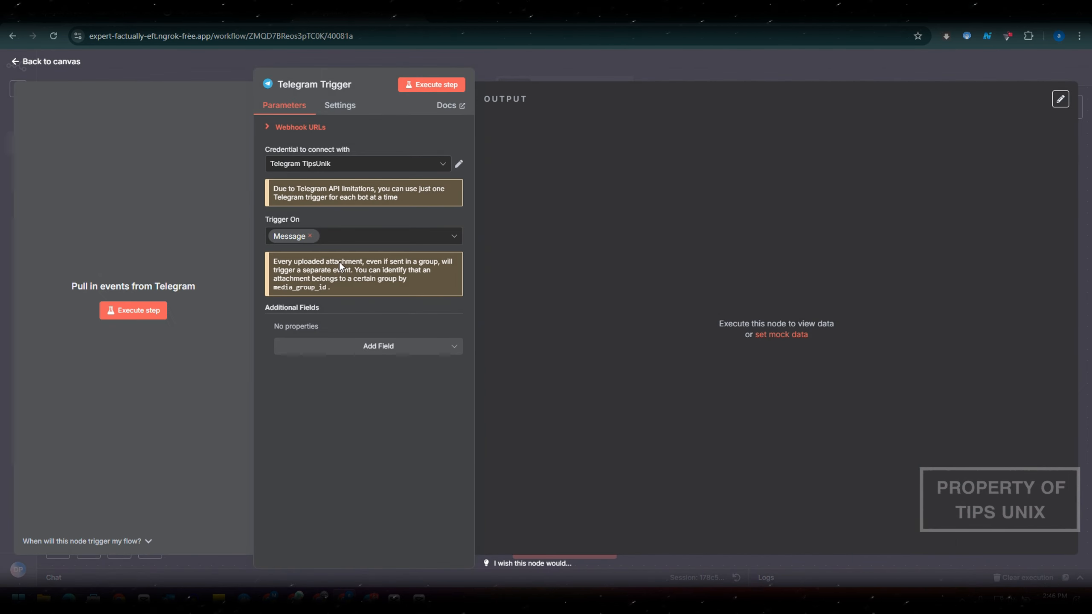
Step: Create a new Telegram credential for the trigger using the access token copied from the BotFather chat in Telegram
{"action": "left_click", "coordinate": [341, 166]}
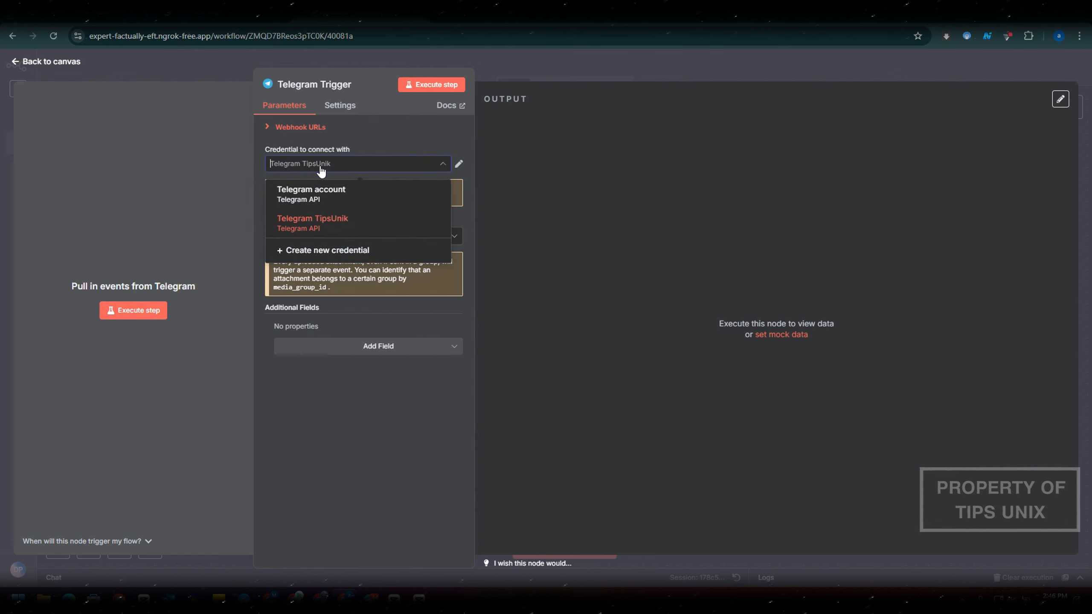
{"action": "left_click", "coordinate": [325, 252]}
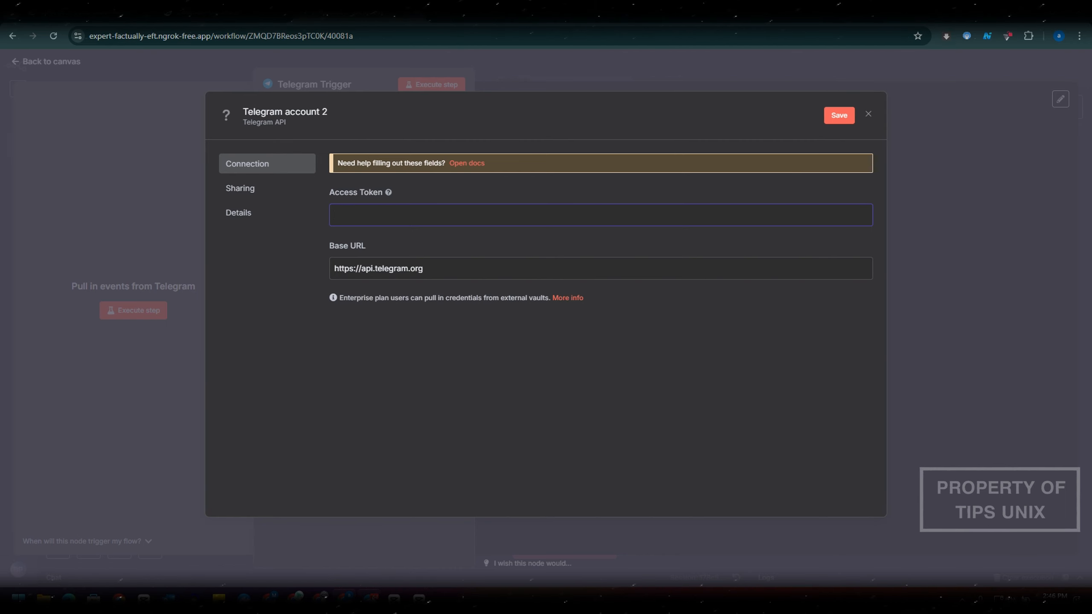
{"action": "key", "text": "alt+Tab"}
{"action": "double_click", "coordinate": [904, 484]}
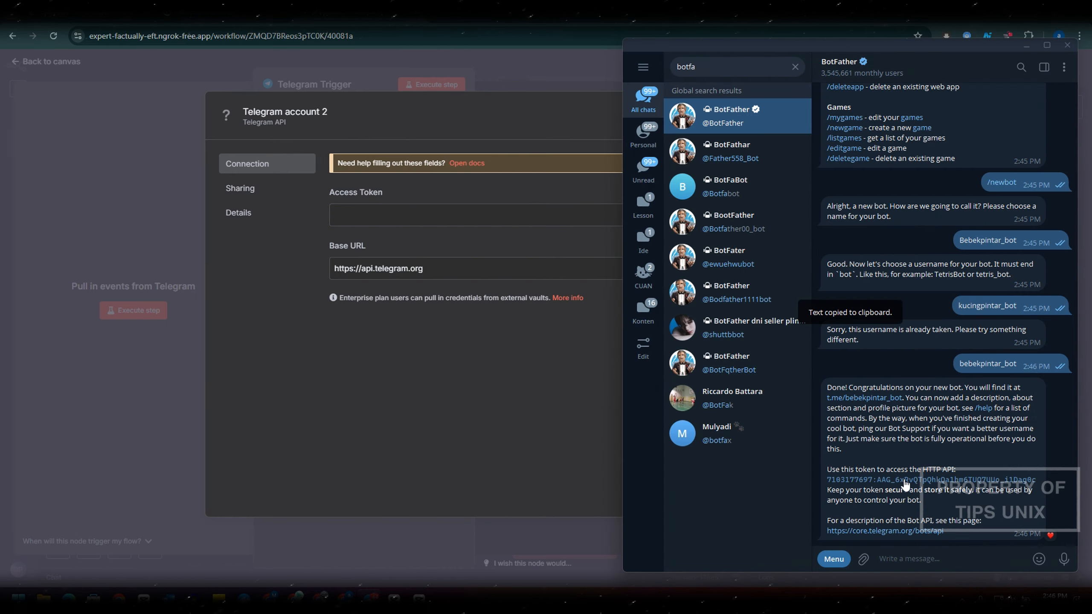
{"action": "left_click", "coordinate": [414, 216]}
{"action": "key", "text": "ctrl+v"}
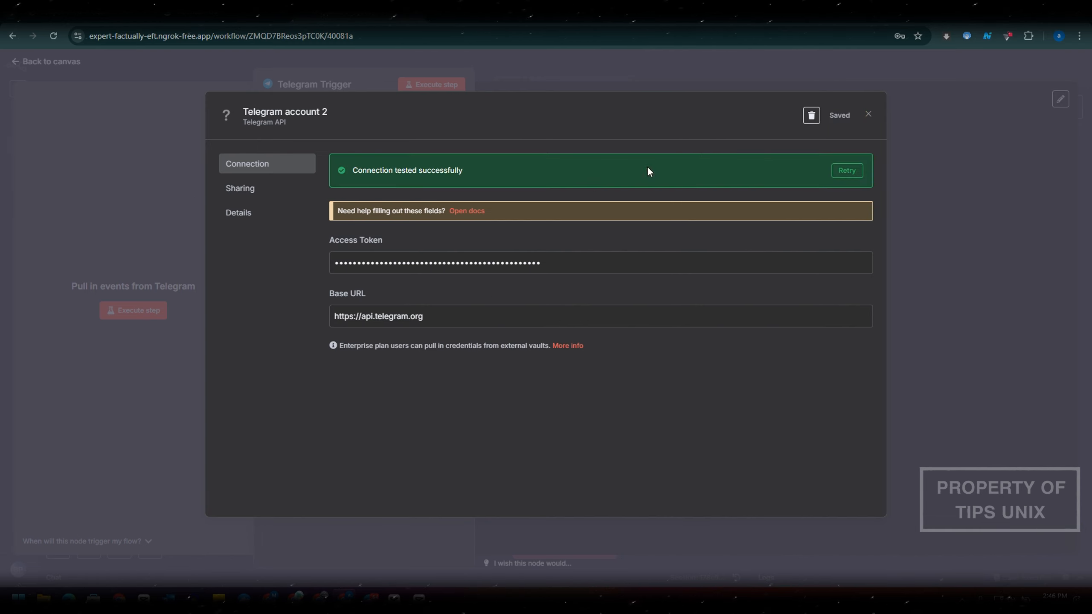
{"action": "left_click", "coordinate": [868, 115]}
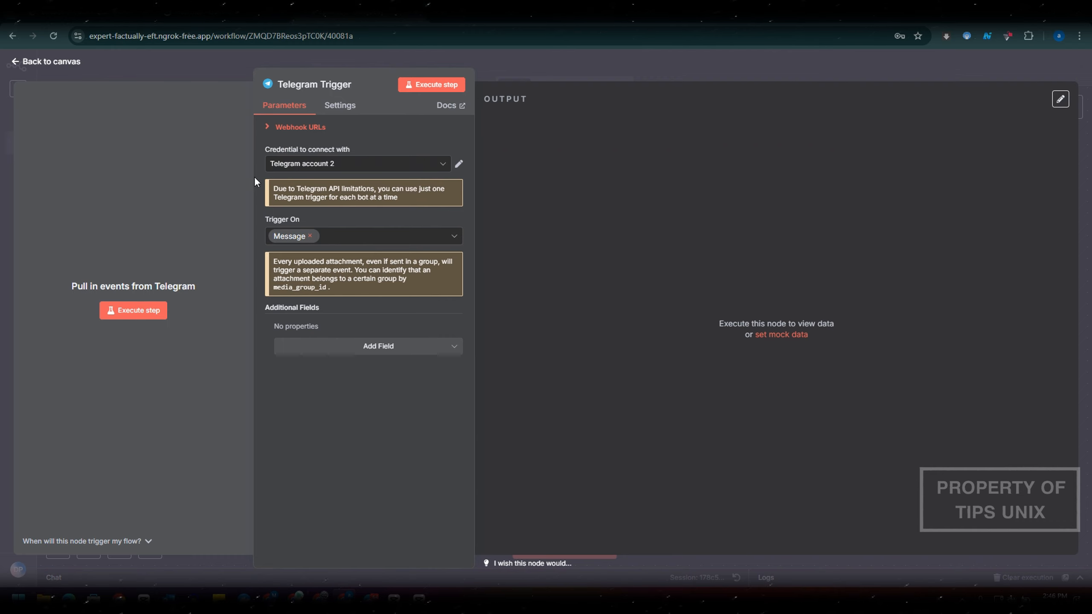
{"action": "left_click", "coordinate": [328, 170]}
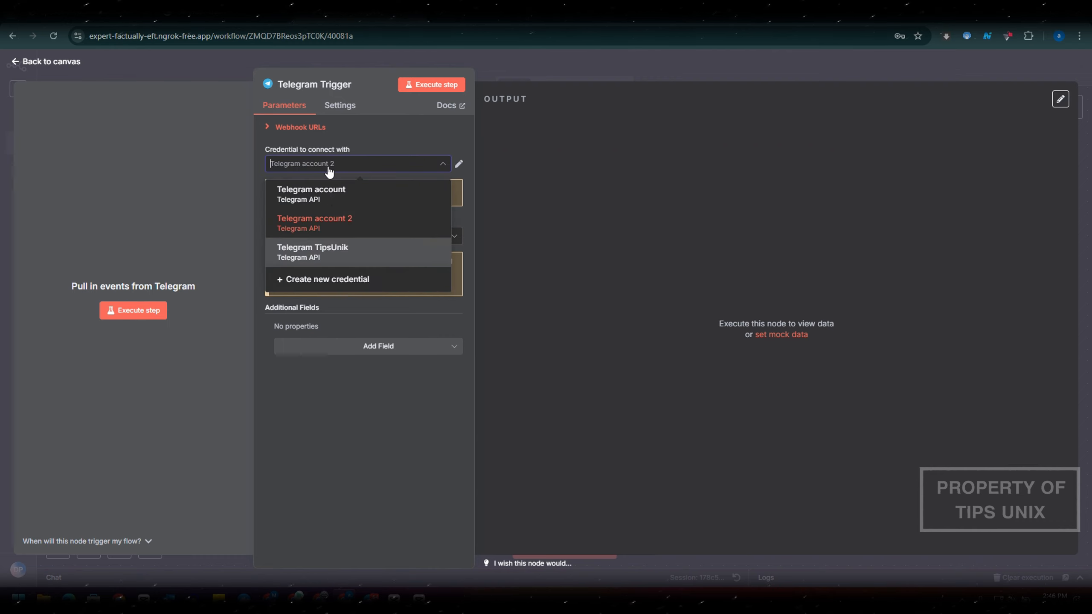
{"action": "left_click", "coordinate": [331, 254]}
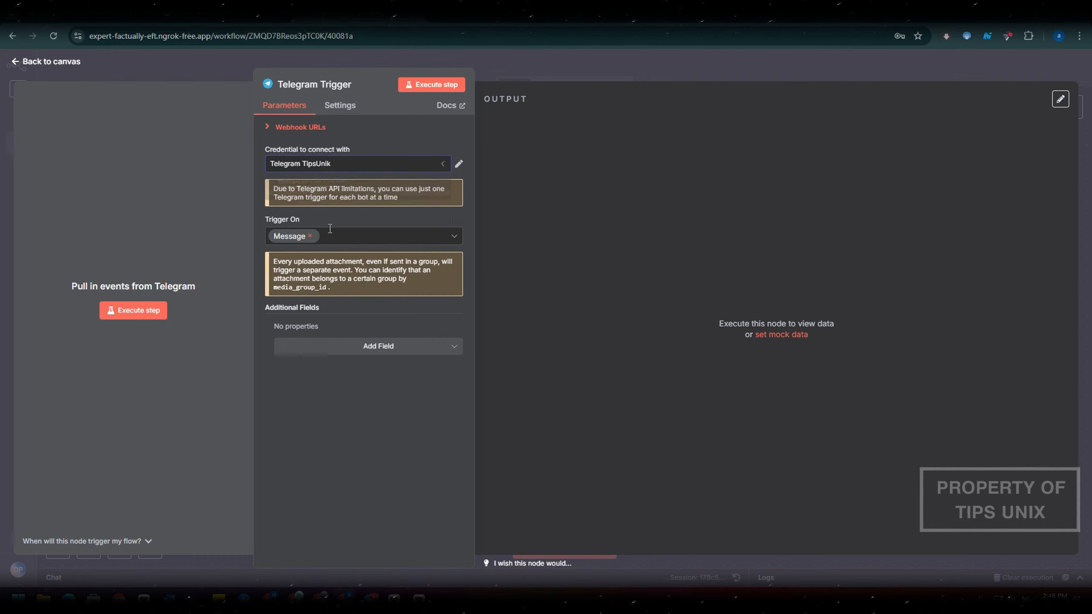
{"action": "left_click", "coordinate": [459, 165]}
{"action": "left_click", "coordinate": [329, 109]}
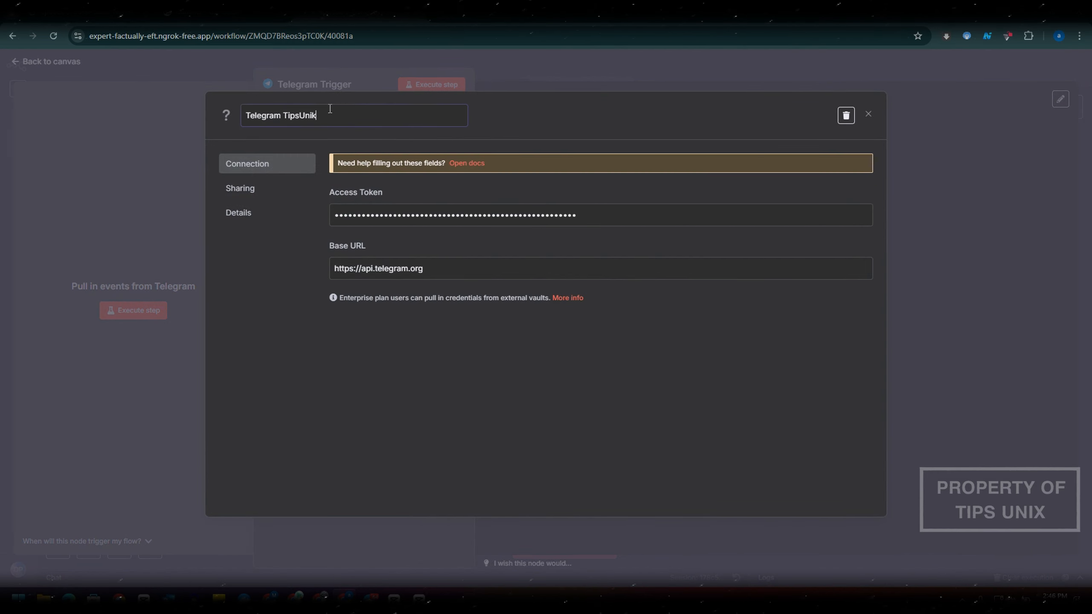
{"action": "double_click", "coordinate": [297, 111]}
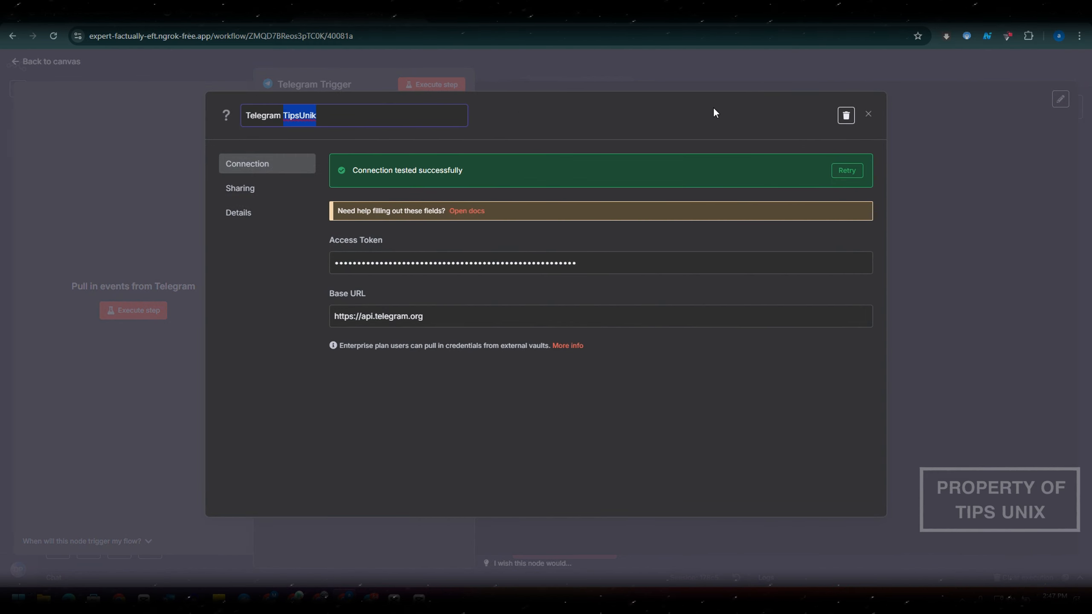
{"action": "left_click", "coordinate": [868, 115]}
Step: Select the existing Telegram account credential for the trigger and rename it Telegram Bebek Pintar
{"action": "left_click", "coordinate": [403, 165]}
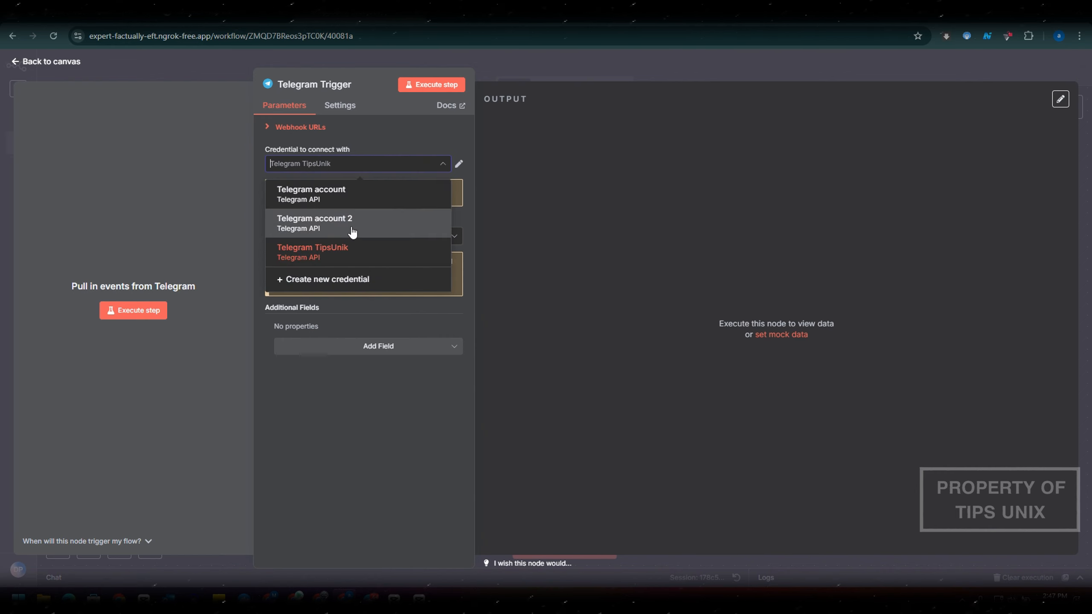
{"action": "left_click", "coordinate": [360, 197]}
{"action": "left_click", "coordinate": [458, 165]}
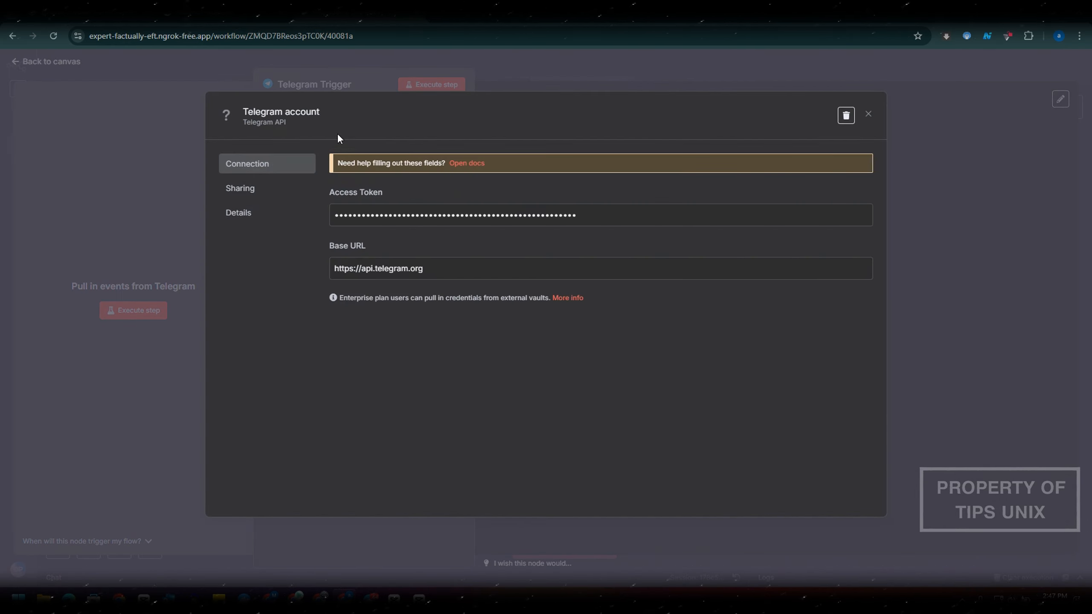
{"action": "left_click", "coordinate": [329, 115]}
{"action": "double_click", "coordinate": [300, 115]}
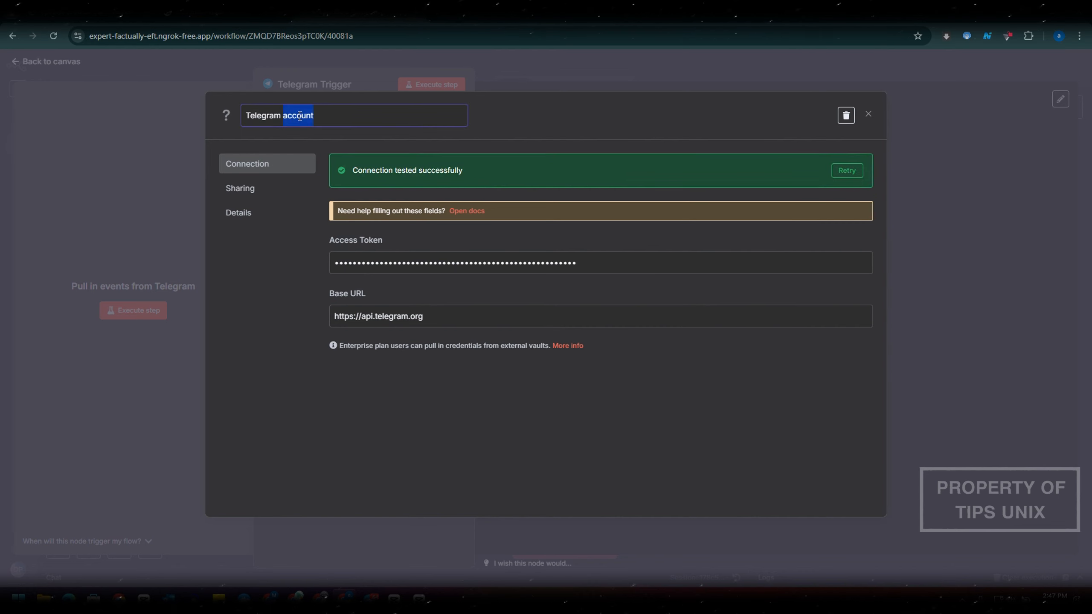
{"action": "type", "text": "Bebek Pintar"}
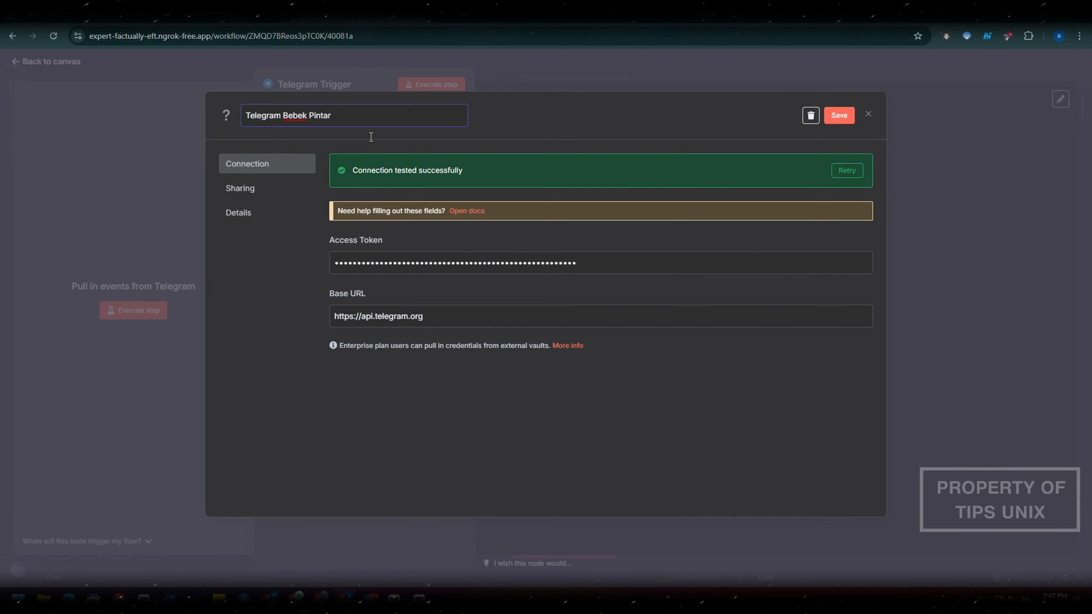
Step: Replace the Telegram Bebek Pintar credential's access token with the new bot's token and save the credential
{"action": "left_click", "coordinate": [441, 262]}
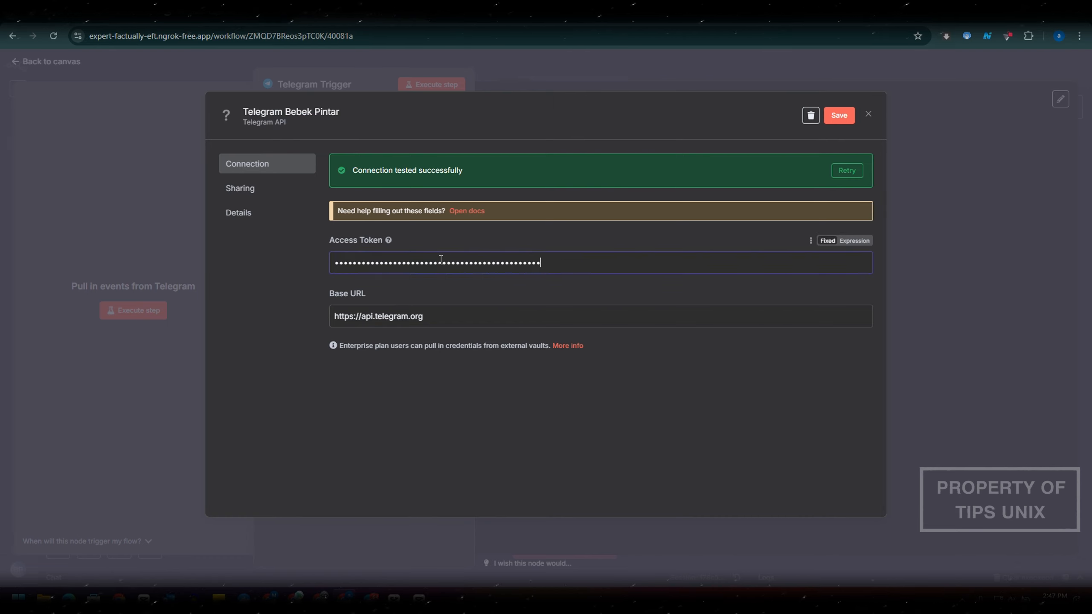
{"action": "left_click", "coordinate": [838, 117]}
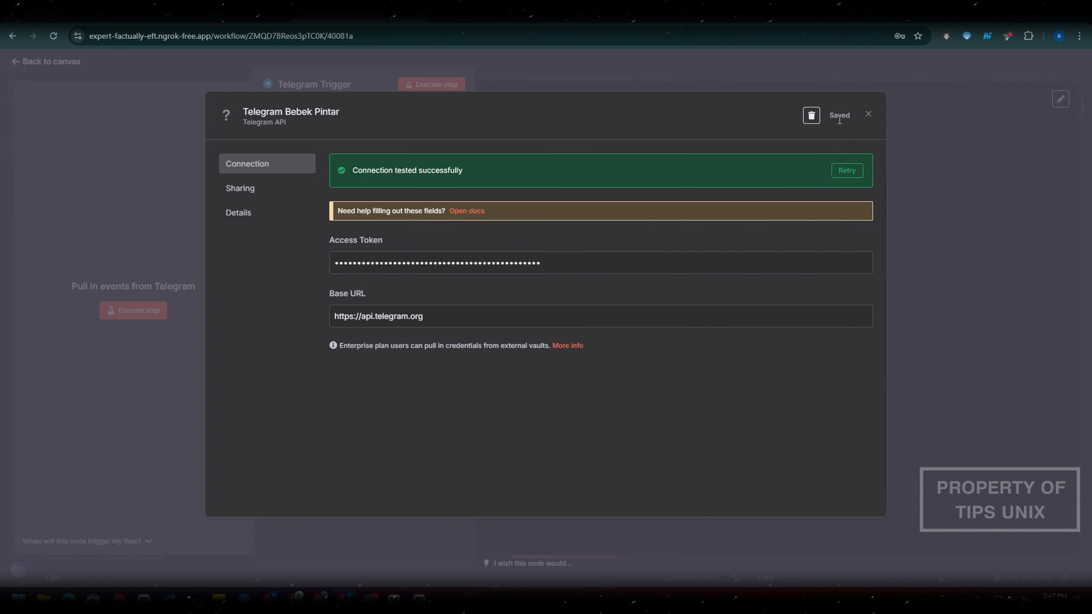
{"action": "left_click", "coordinate": [868, 114]}
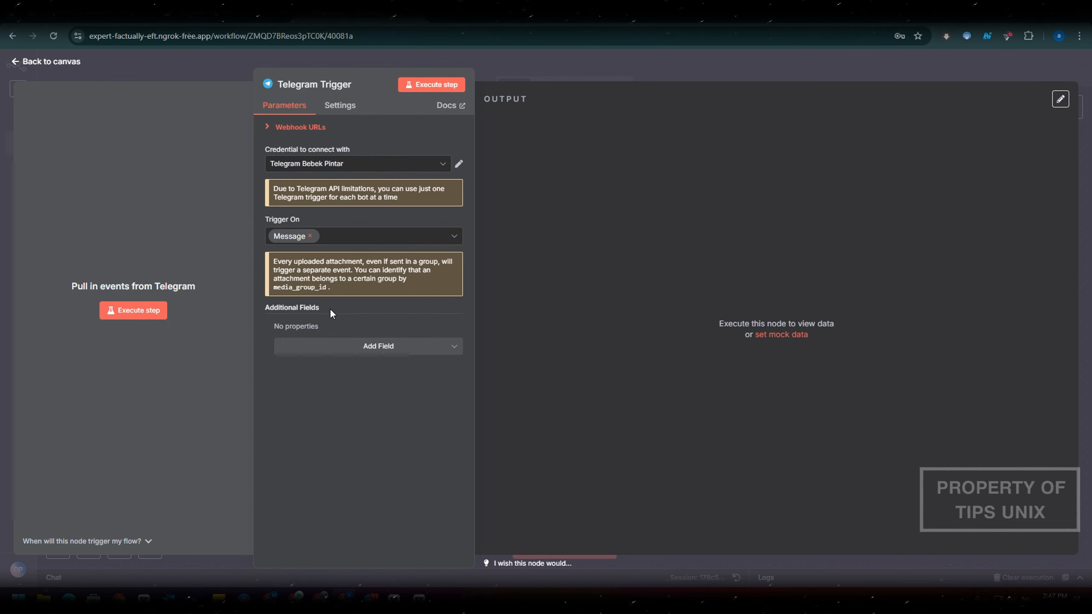
Step: Add the Download Images/Files field to the Telegram Trigger, enable it and return to the canvas
{"action": "left_click", "coordinate": [348, 348]}
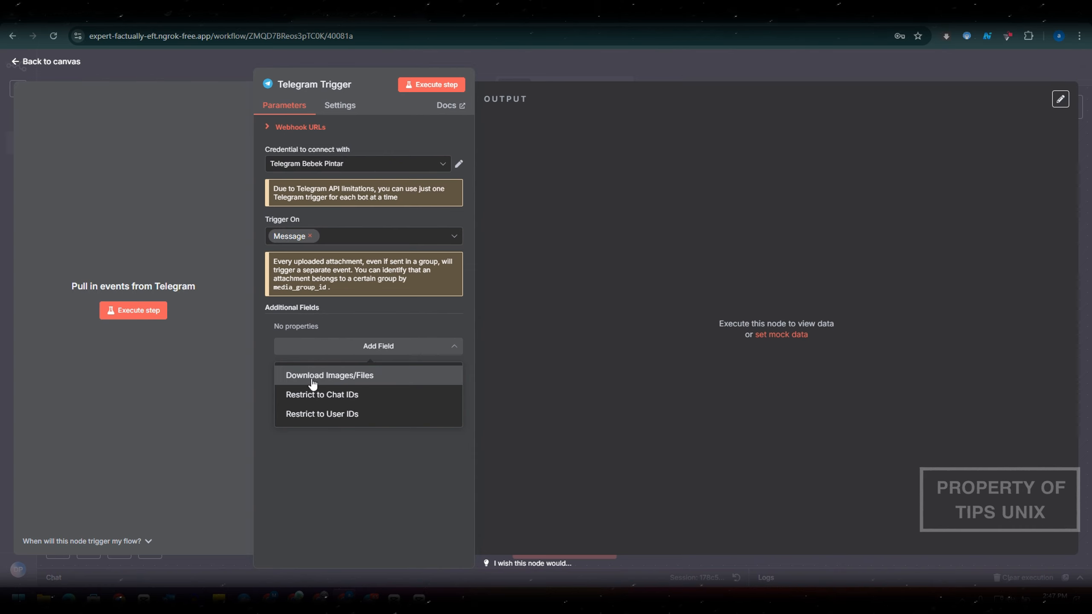
{"action": "left_click", "coordinate": [339, 378]}
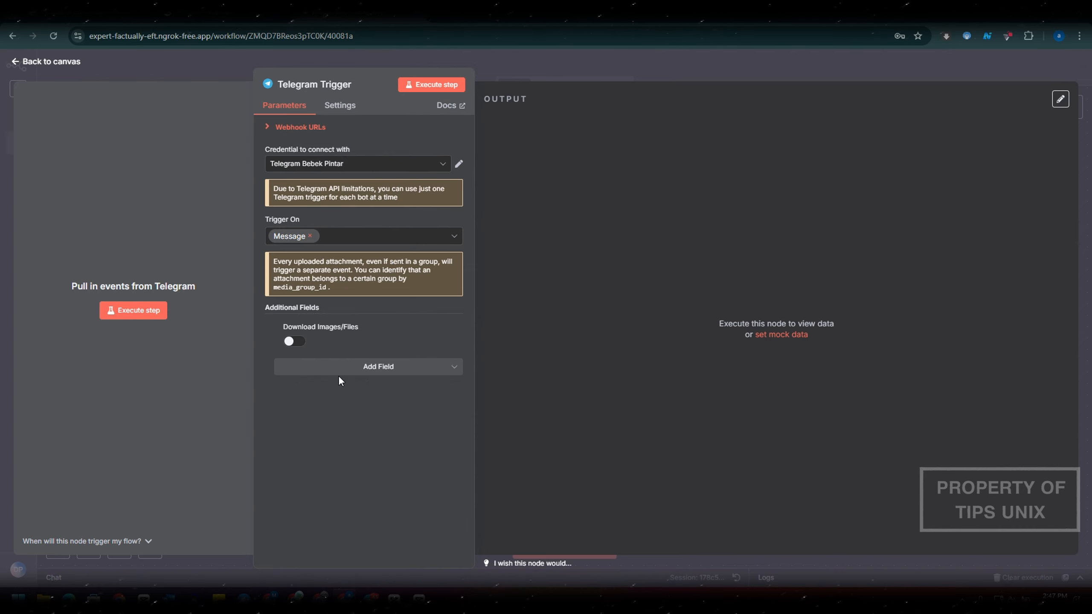
{"action": "left_click", "coordinate": [296, 342]}
{"action": "left_click", "coordinate": [223, 64]}
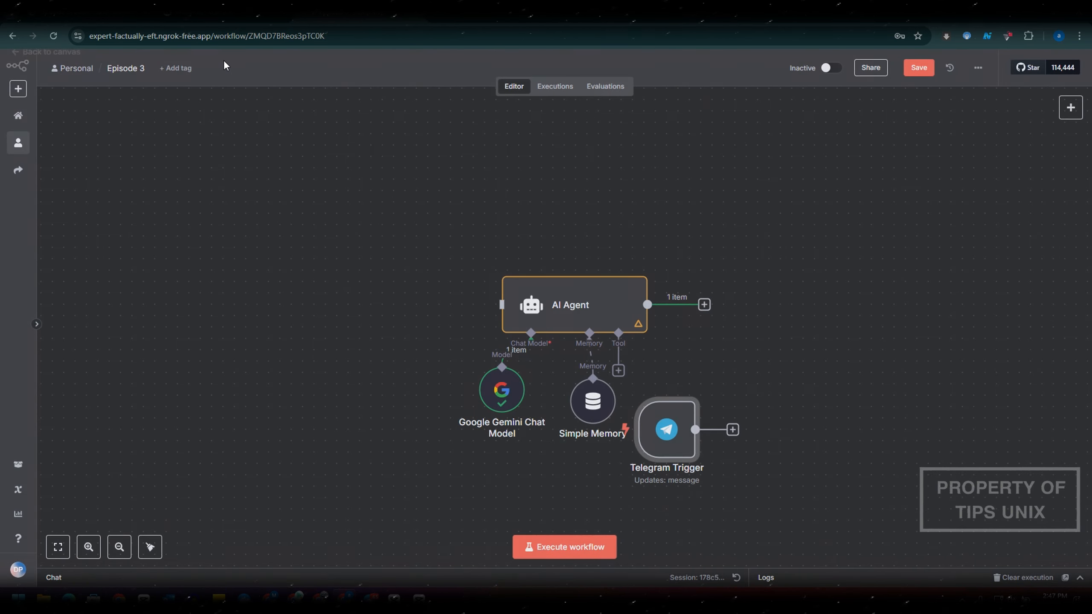
Step: Place the Telegram Trigger before the AI Agent, connected to the agent's input, and execute the workflow
{"action": "left_click_drag", "start_coordinate": [668, 424], "coordinate": [563, 317]}
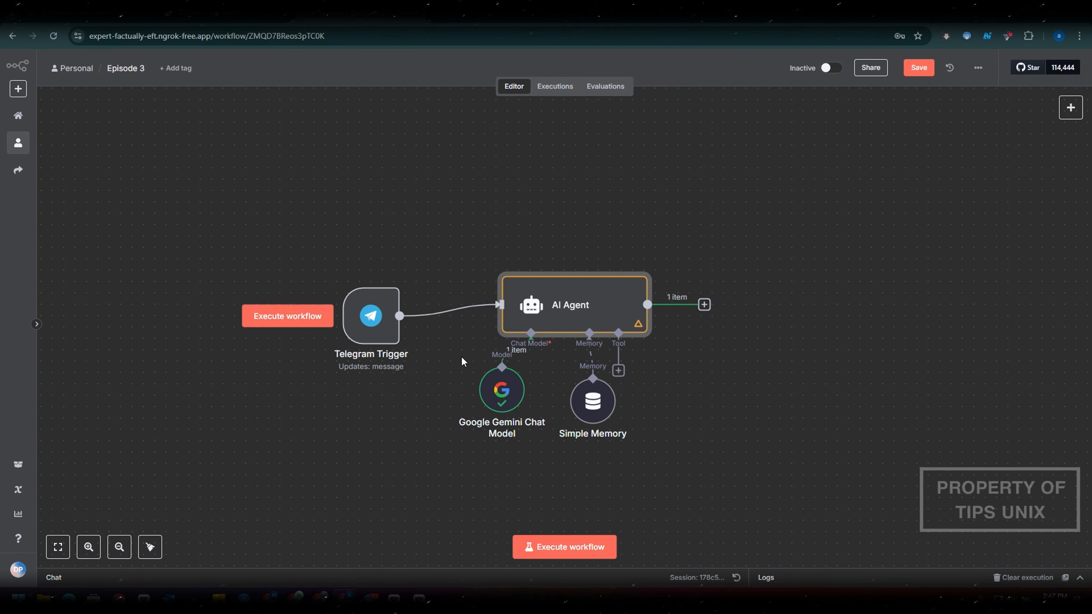
{"action": "left_click", "coordinate": [287, 316]}
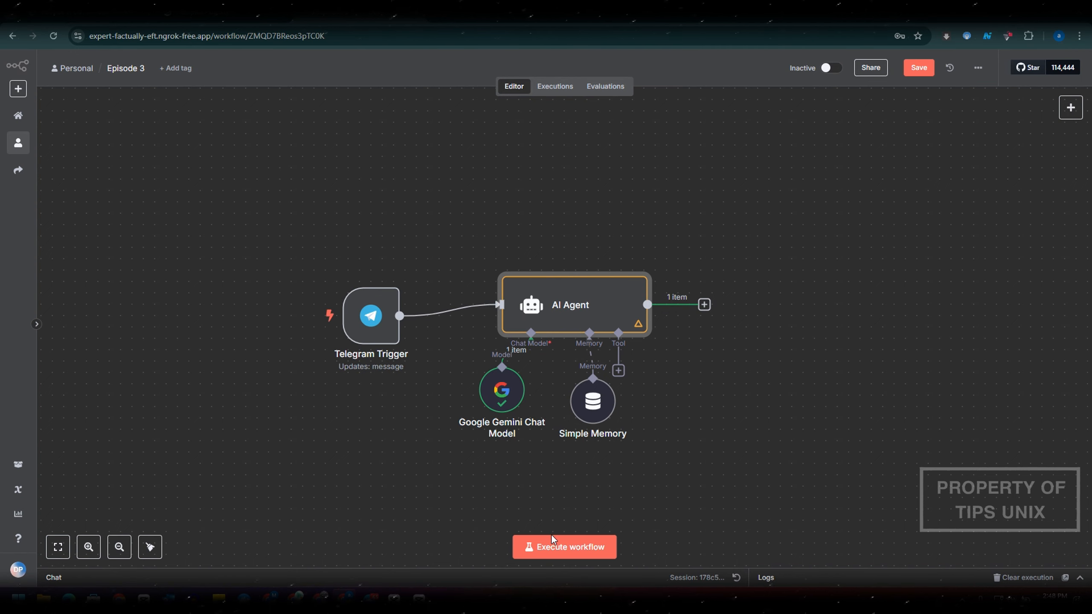
{"action": "left_click", "coordinate": [554, 546]}
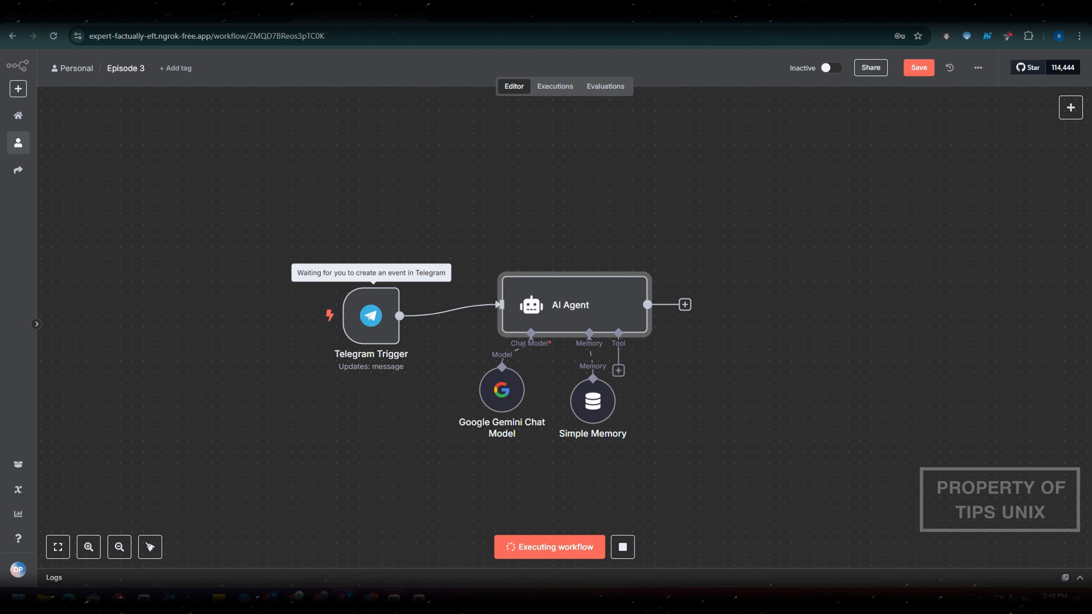
Step: Switch to Telegram, open the Bebekpintar_bot chat from BotFather's link, start the bot and send it the message "Halo"
{"action": "left_click", "coordinate": [371, 598]}
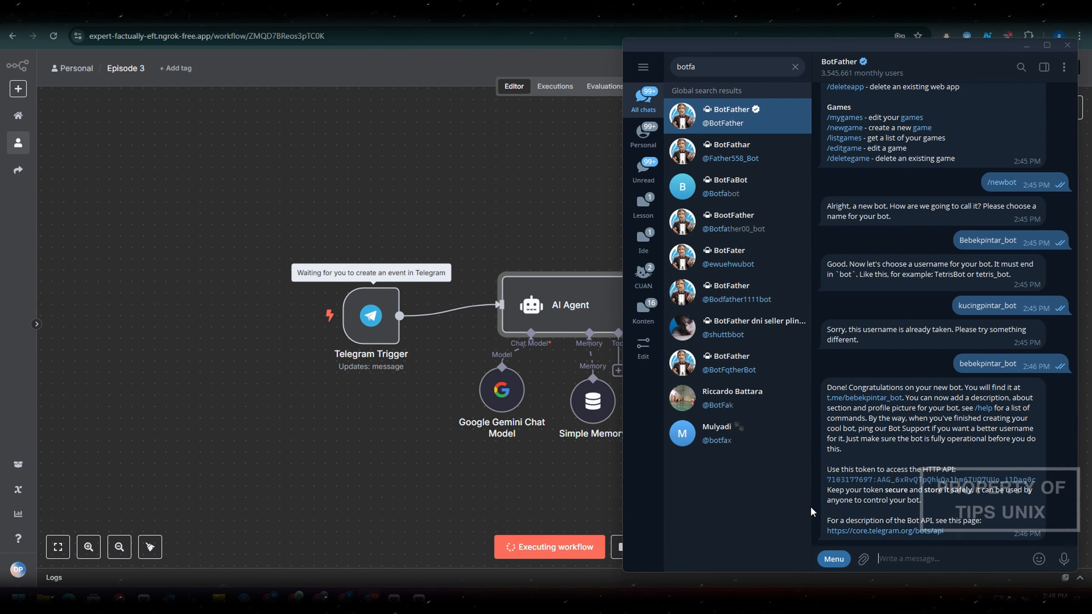
{"action": "left_click", "coordinate": [875, 399]}
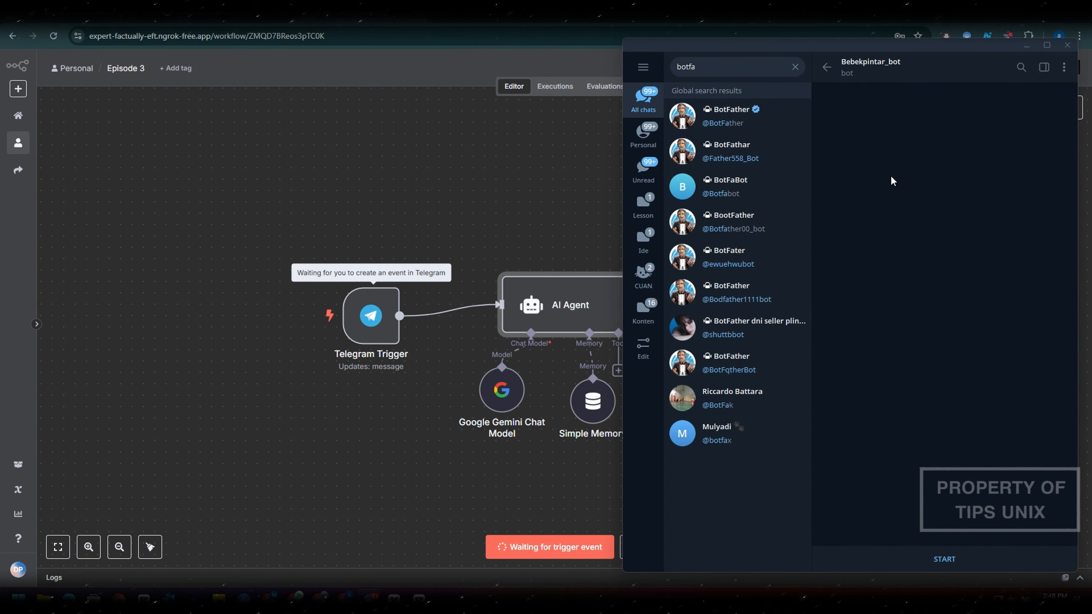
{"action": "left_click", "coordinate": [957, 558]}
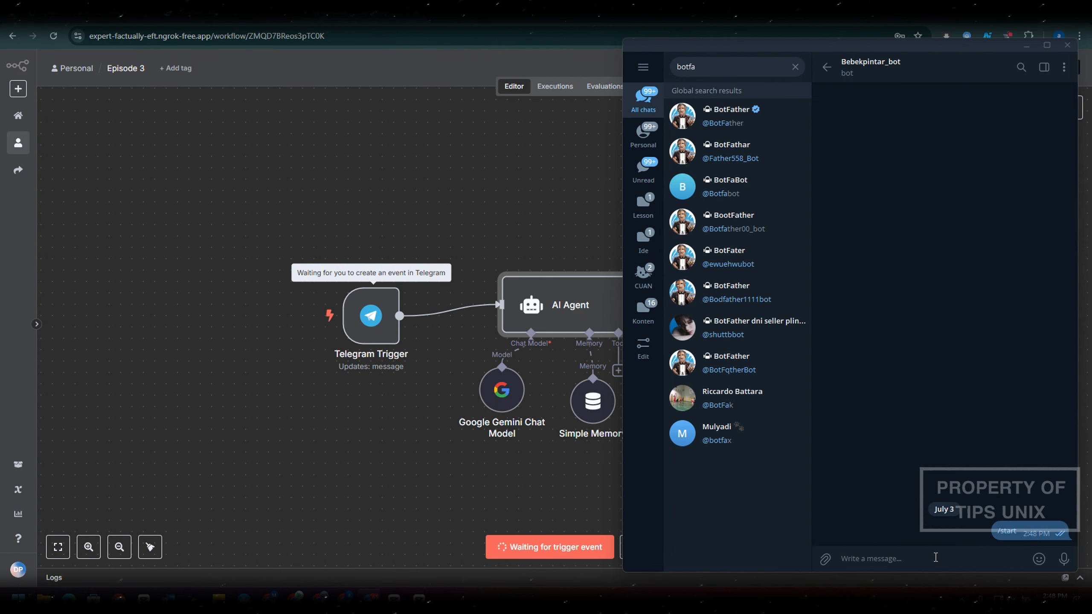
{"action": "type", "text": "Ha"}
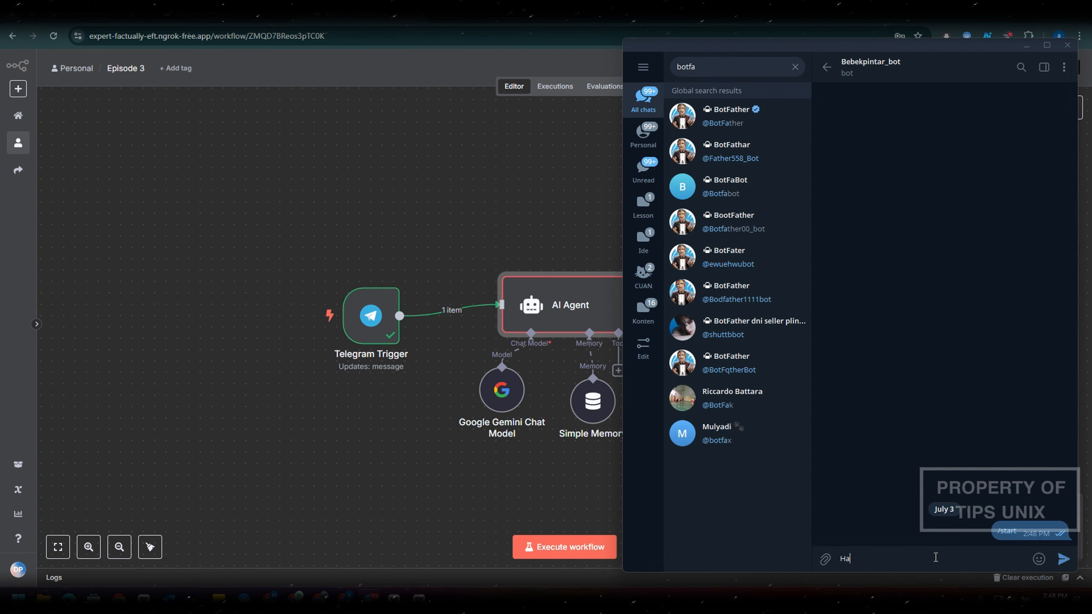
{"action": "type", "text": "lo"}
{"action": "key", "text": "Return"}
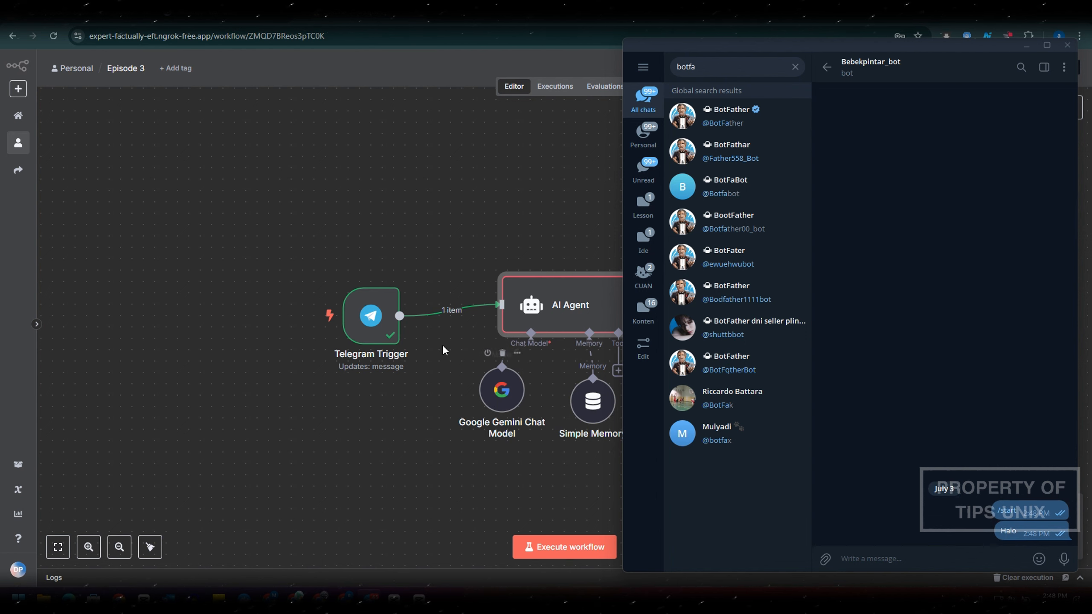
Step: Move the Telegram Trigger slightly up in the n8n workflow, execute it again and send "halo" to Bebekpintar_bot in Telegram
{"action": "left_click_drag", "start_coordinate": [338, 297], "coordinate": [304, 274]}
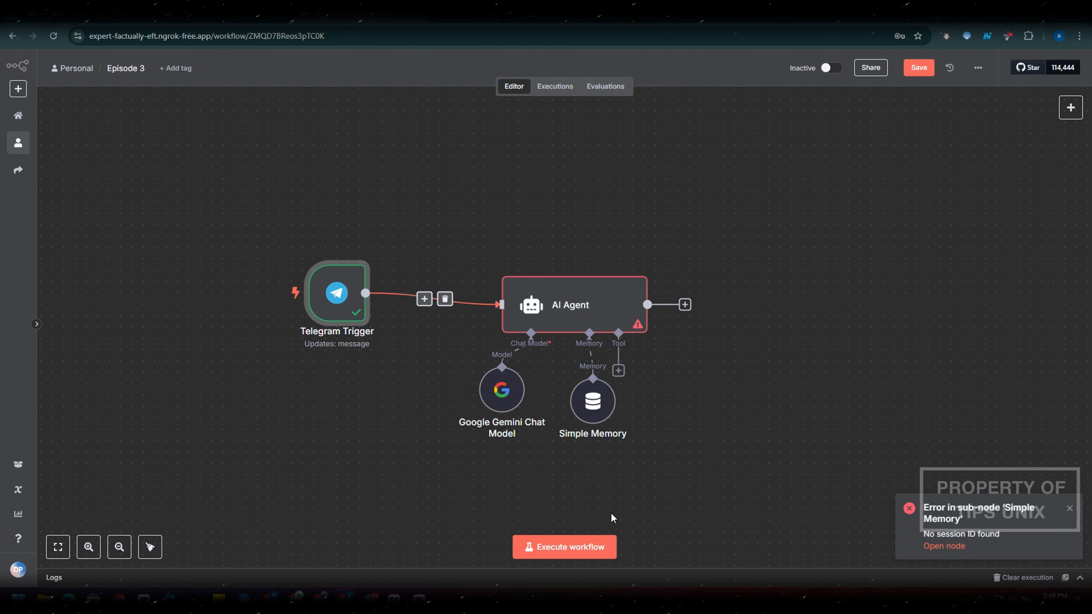
{"action": "left_click", "coordinate": [566, 548]}
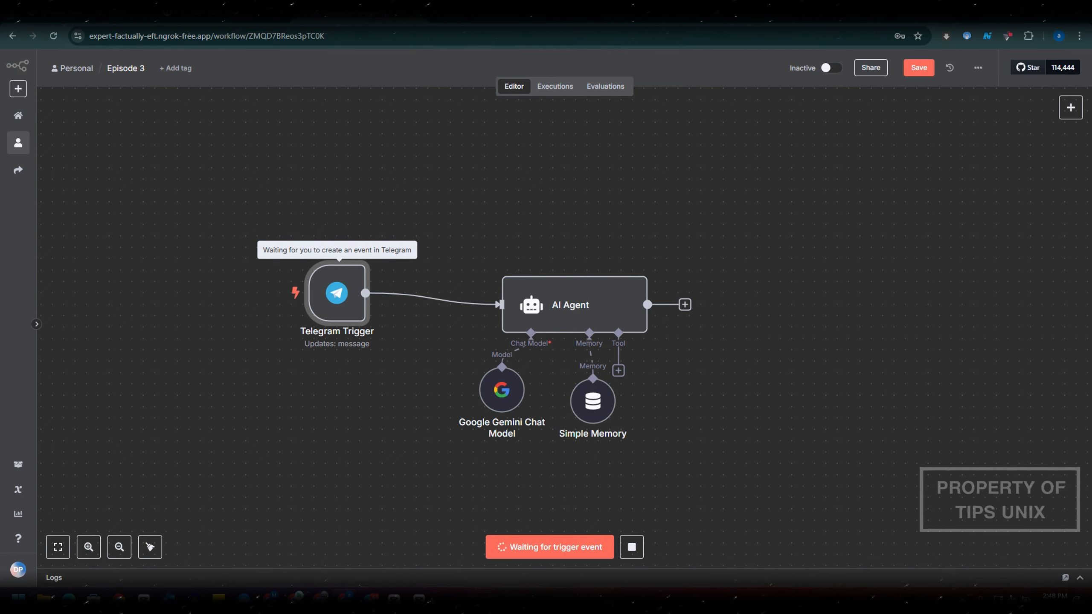
{"action": "key", "text": "alt+Tab"}
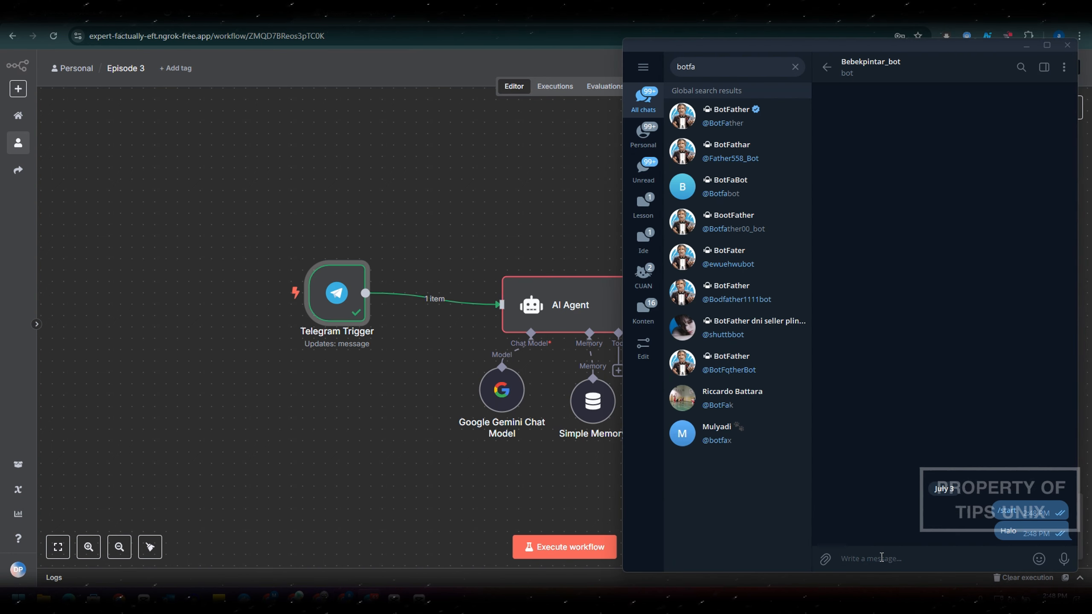
{"action": "type", "text": "halo"}
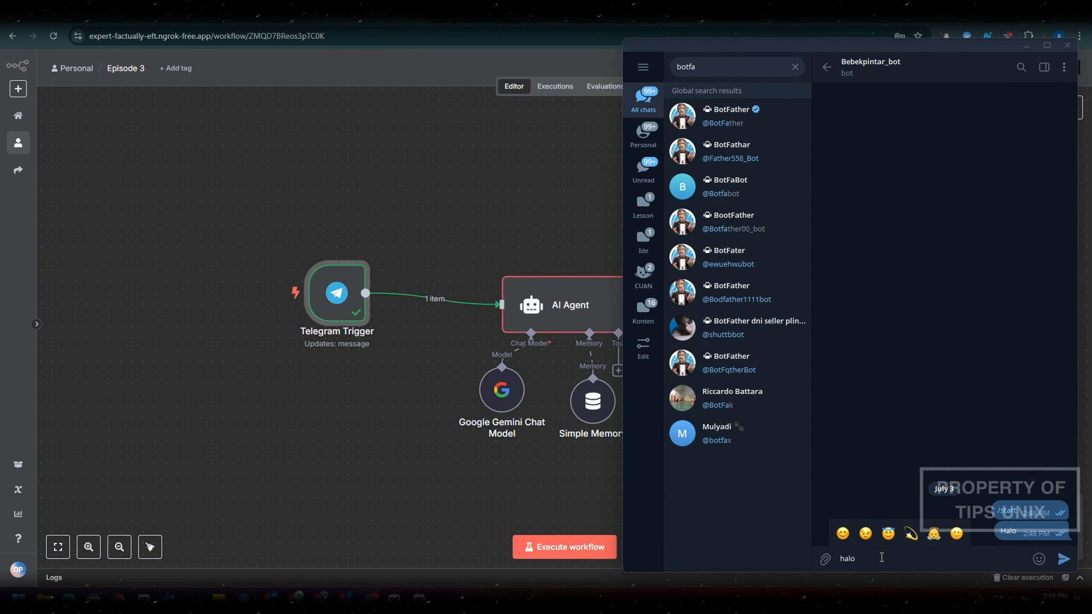
{"action": "key", "text": "Return"}
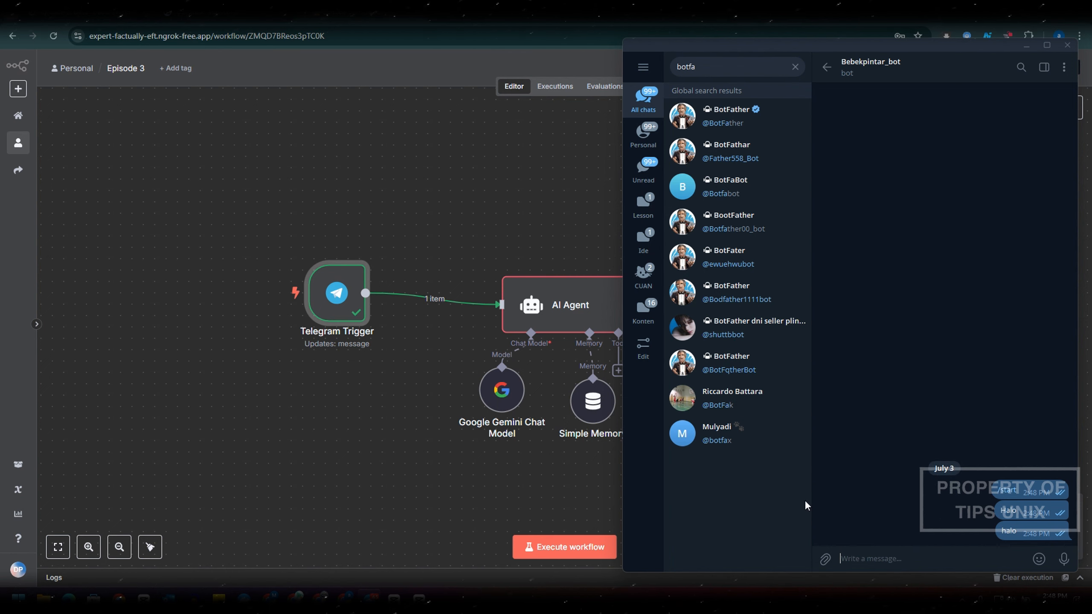
{"action": "left_click", "coordinate": [544, 493]}
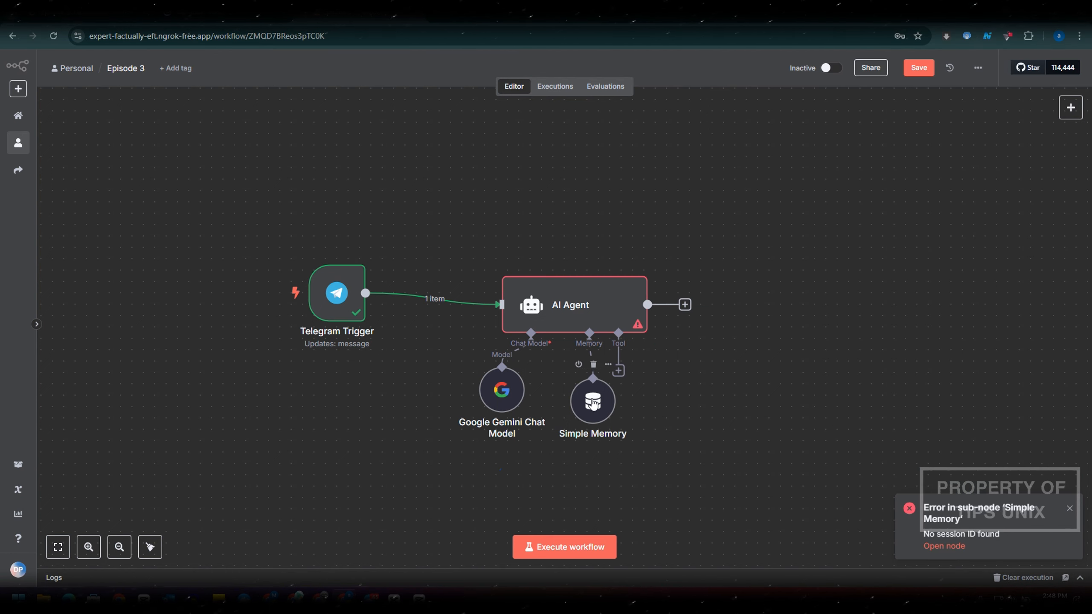
Step: Delete the Simple Memory node attached to the AI Agent after checking its settings
{"action": "left_click_drag", "start_coordinate": [628, 318], "coordinate": [628, 295]}
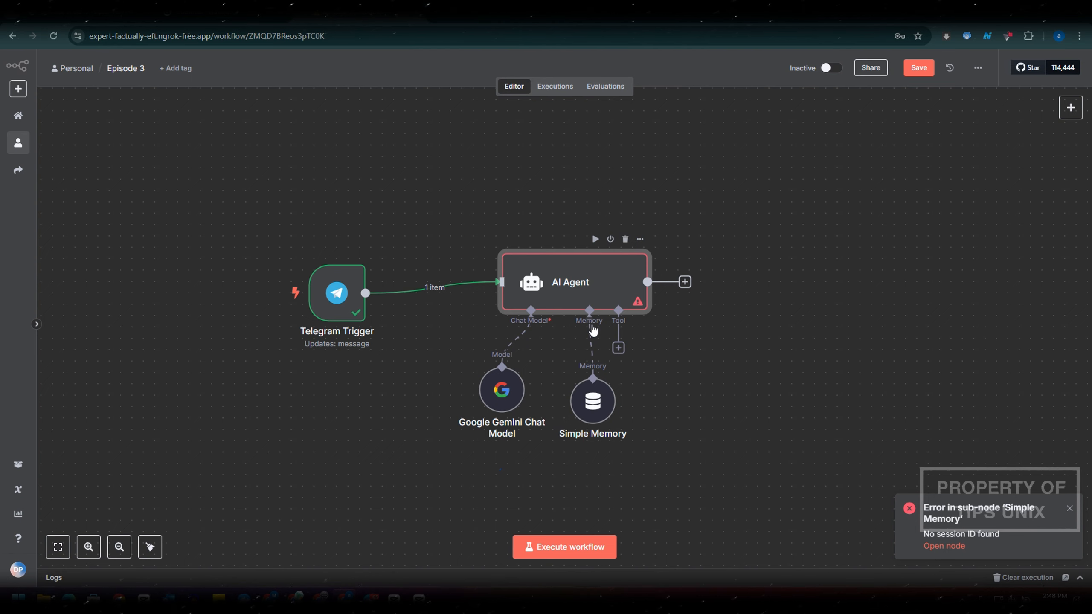
{"action": "double_click", "coordinate": [593, 400]}
{"action": "left_click", "coordinate": [304, 62]}
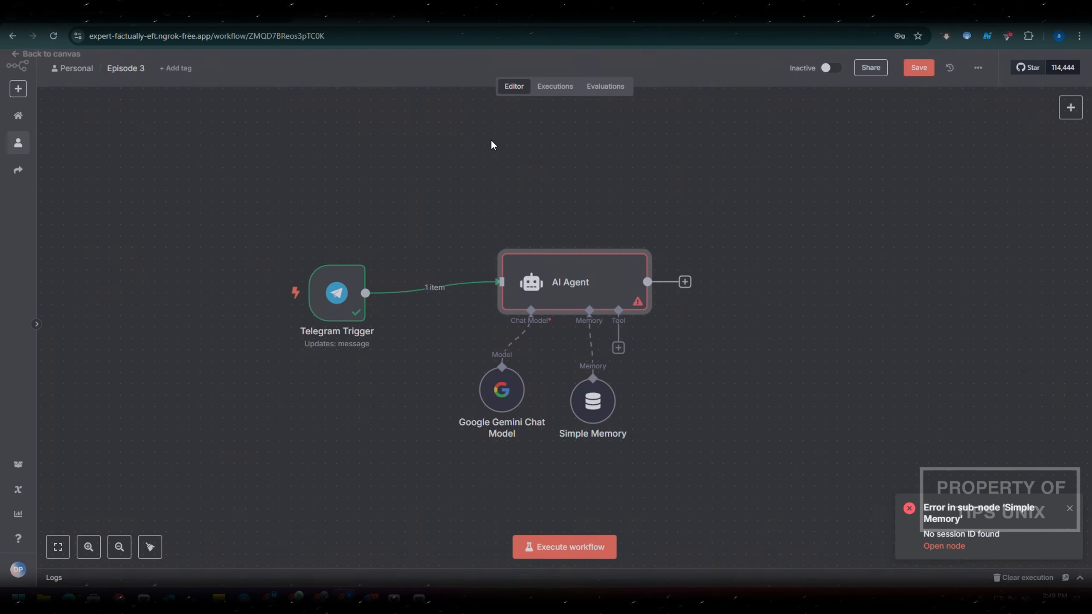
{"action": "left_click_drag", "start_coordinate": [599, 412], "coordinate": [748, 412]}
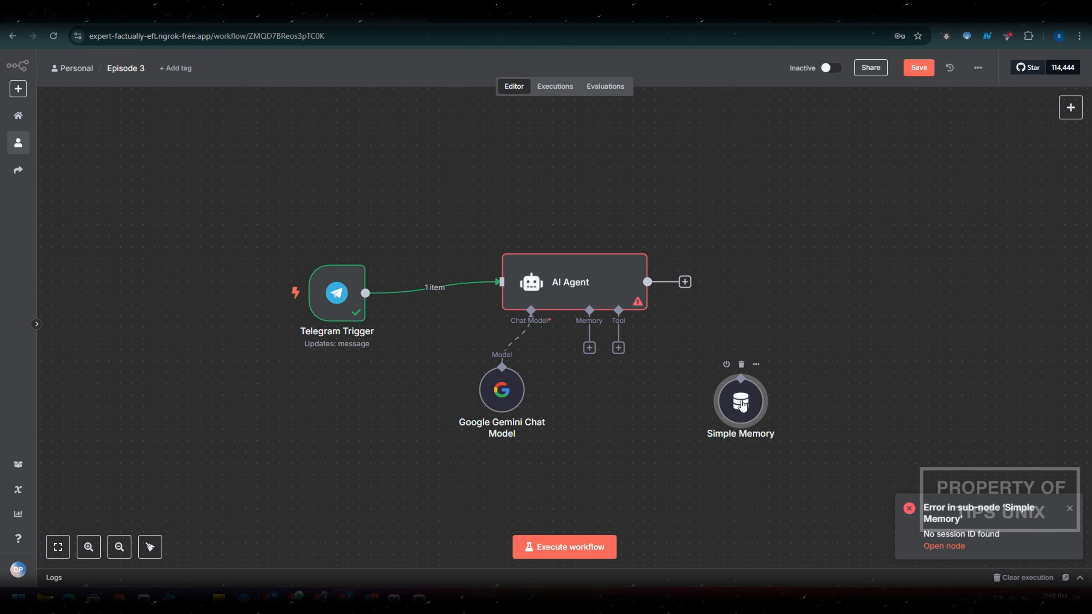
{"action": "left_click", "coordinate": [741, 365]}
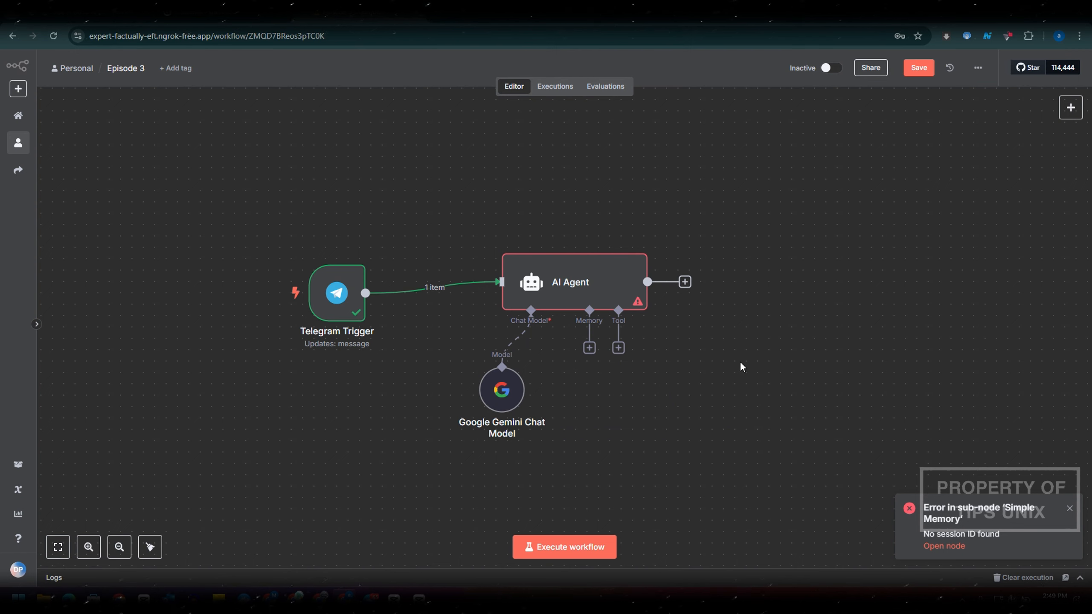
Step: Align the AI Agent level with the Telegram Trigger and execute the workflow without memory
{"action": "left_click", "coordinate": [593, 286]}
{"action": "left_click_drag", "start_coordinate": [560, 306], "coordinate": [548, 318]}
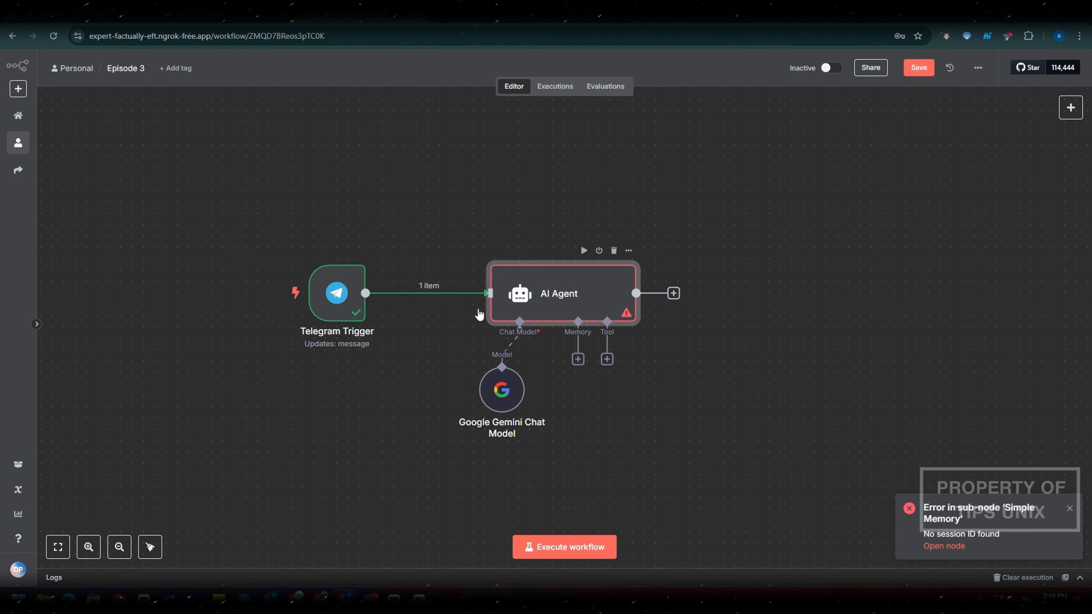
{"action": "left_click", "coordinate": [569, 553]}
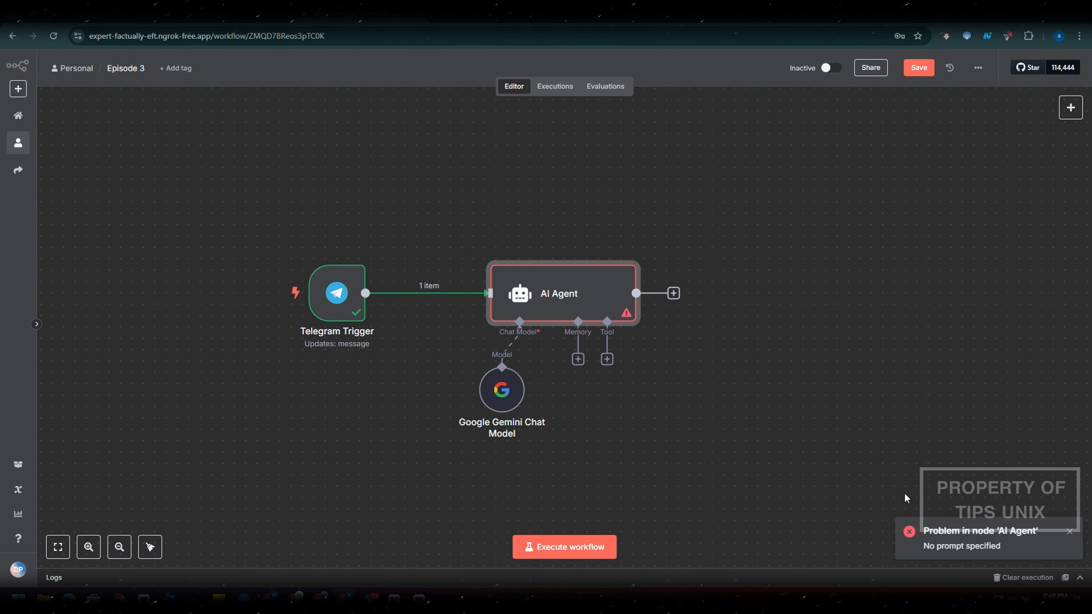
Step: Set the AI Agent's prompt source to Define below and map the Telegram message text into the Prompt (User Message)
{"action": "double_click", "coordinate": [581, 296]}
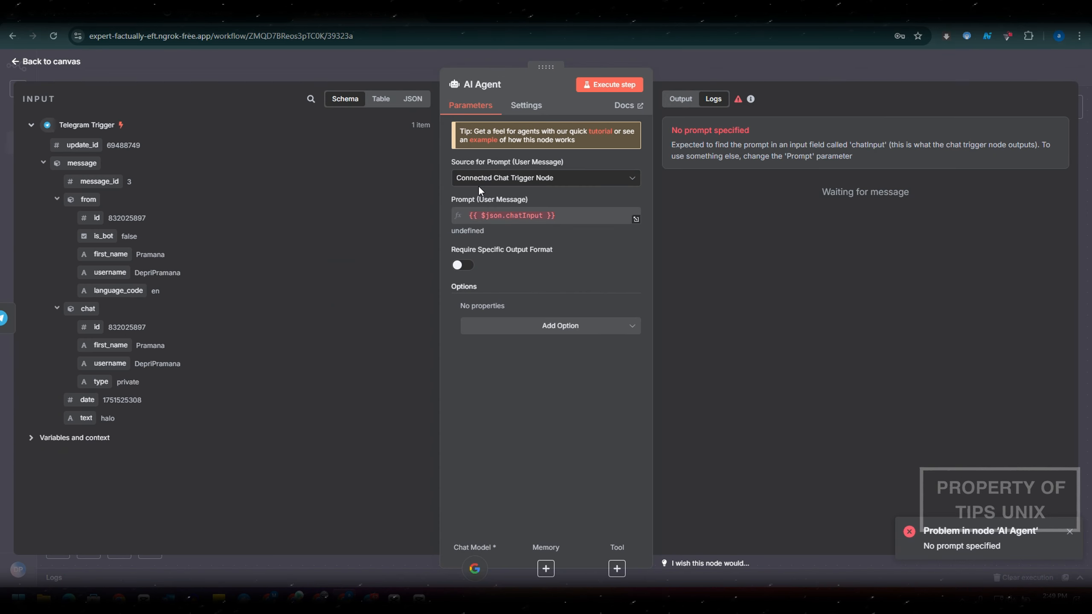
{"action": "left_click", "coordinate": [520, 177]}
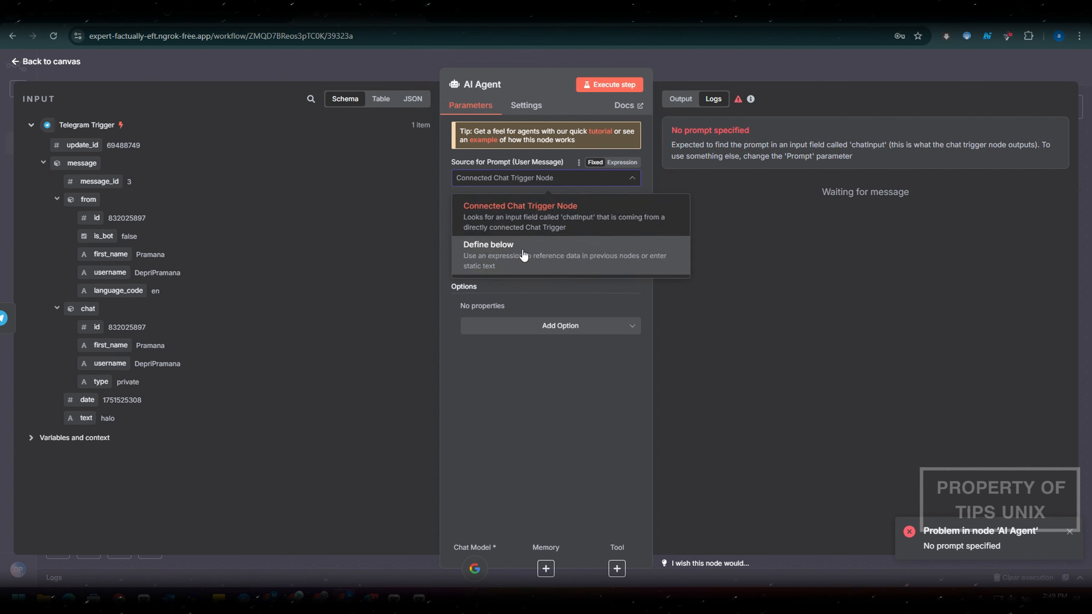
{"action": "left_click", "coordinate": [508, 241]}
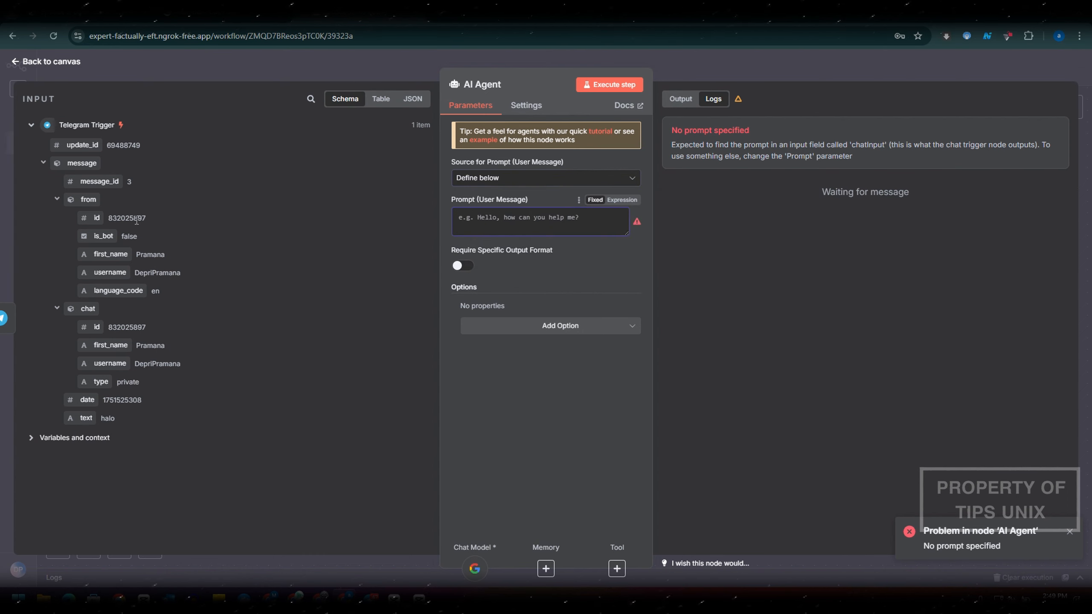
{"action": "left_click_drag", "start_coordinate": [86, 418], "coordinate": [469, 216]}
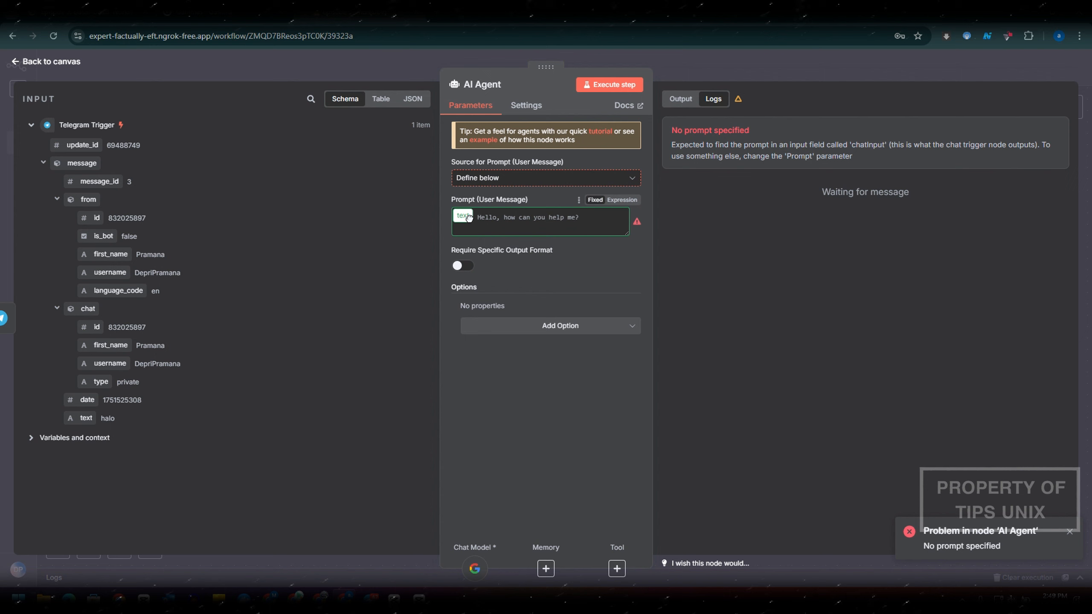
{"action": "left_click", "coordinate": [279, 58]}
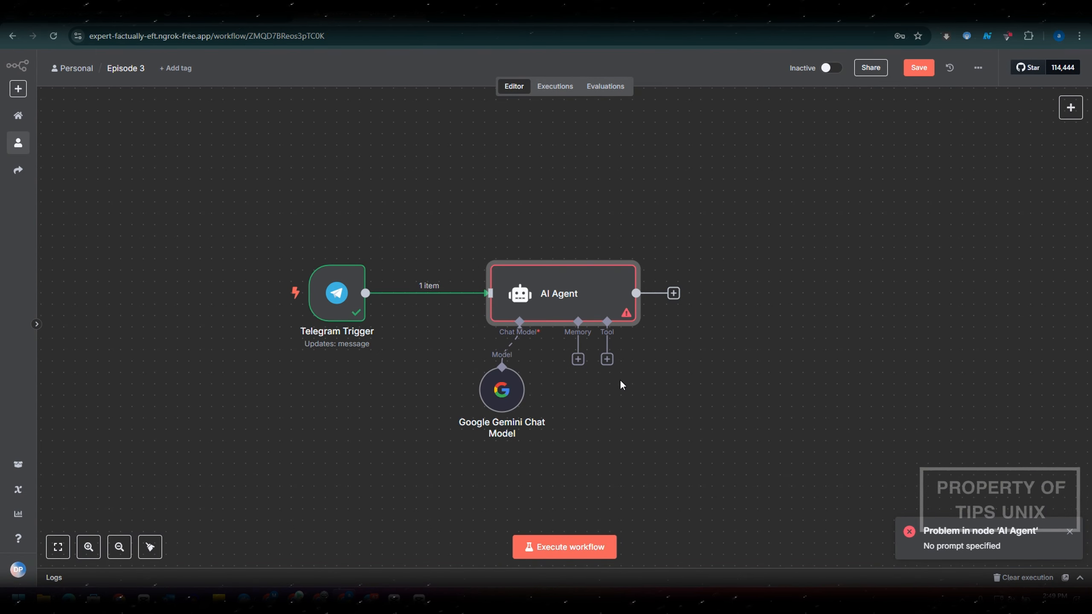
Step: Add a Simple Memory node with default settings to the AI Agent's Memory input and place it beside the Gemini chat model
{"action": "left_click", "coordinate": [578, 360]}
{"action": "key", "text": "Return"}
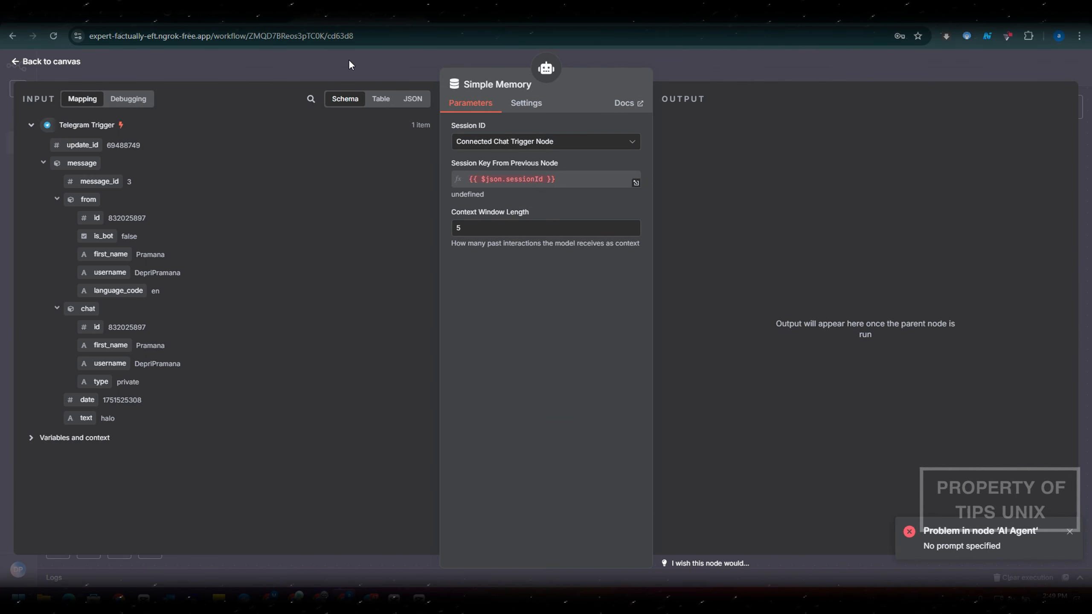
{"action": "left_click", "coordinate": [349, 62]}
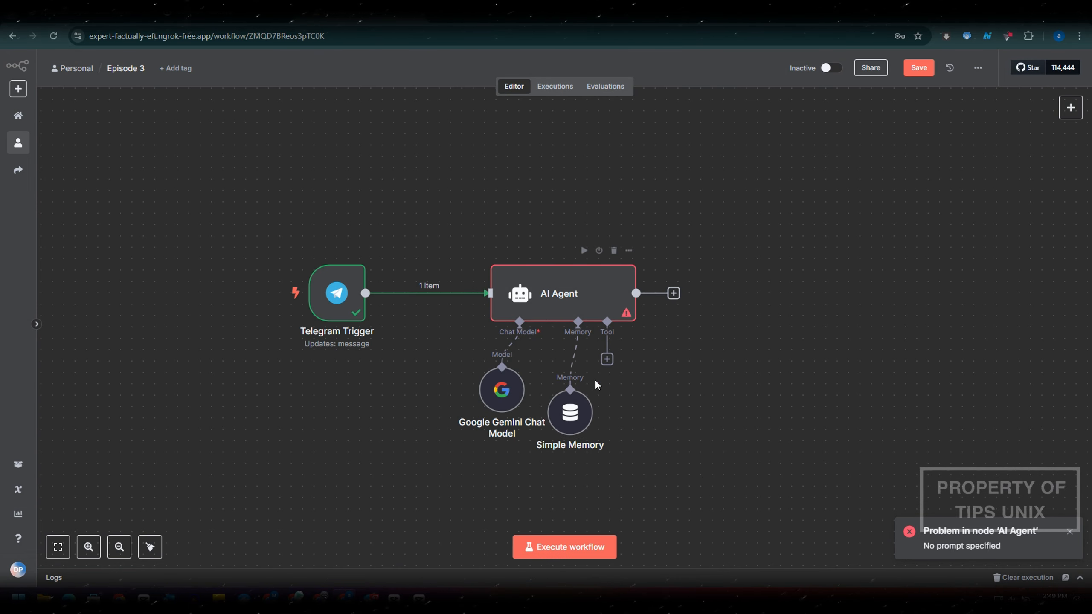
{"action": "left_click_drag", "start_coordinate": [572, 409], "coordinate": [605, 397]}
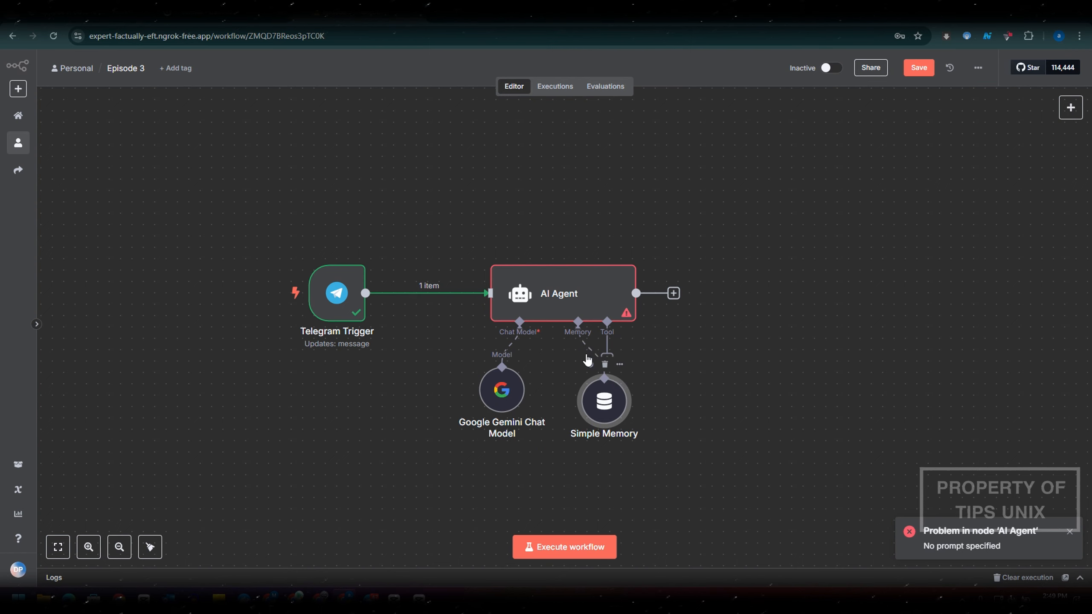
Step: Execute the workflow with memory attached, send "halo" to Bebekpintar_bot in Telegram and return to the n8n canvas
{"action": "left_click", "coordinate": [582, 552]}
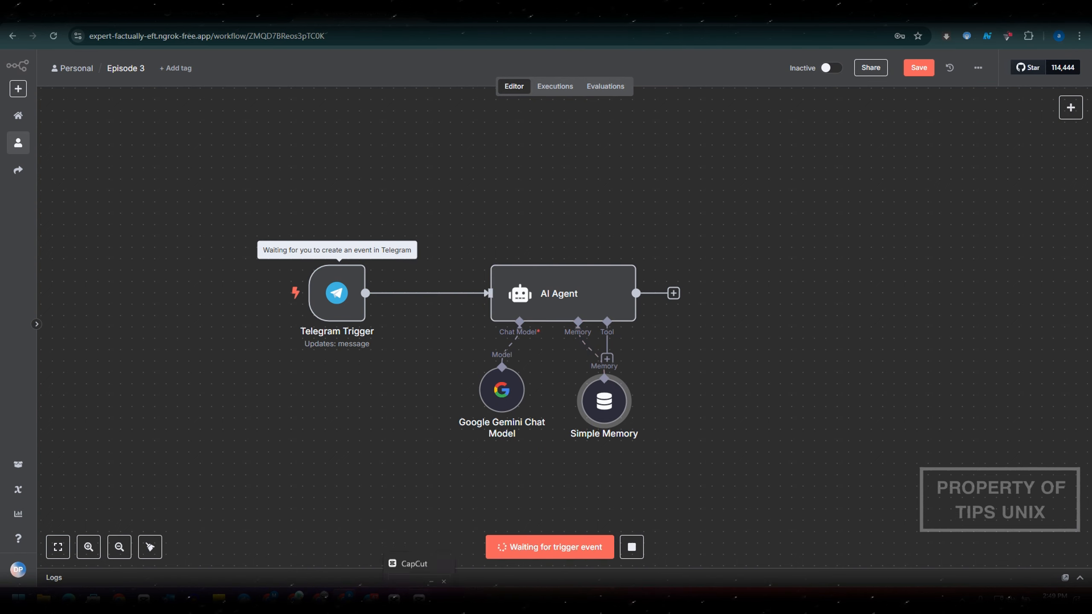
{"action": "mouse_move", "coordinate": [370, 599]}
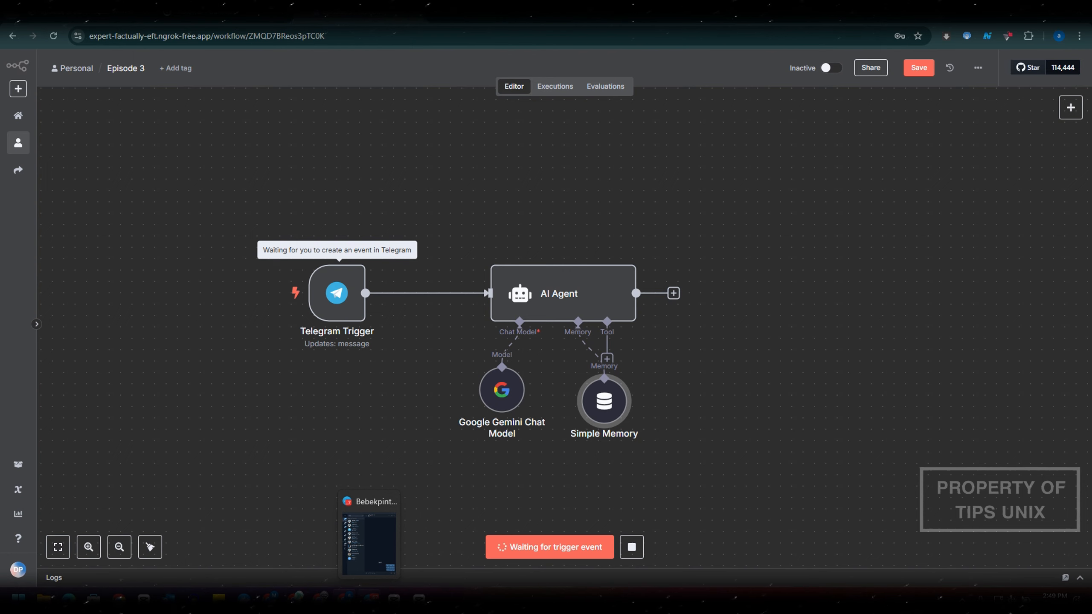
{"action": "left_click", "coordinate": [369, 543]}
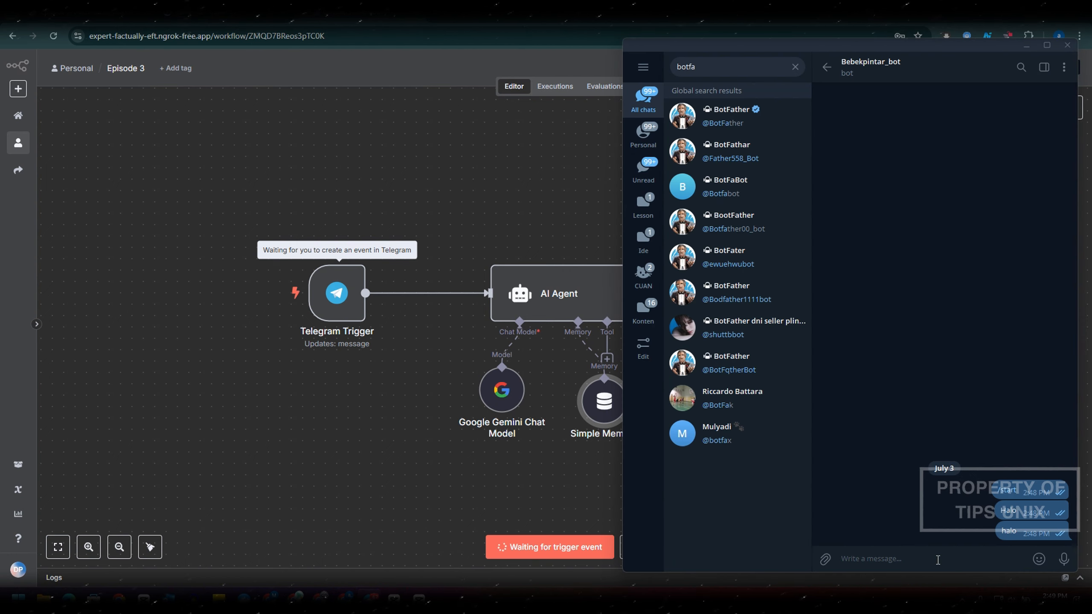
{"action": "type", "text": "halo"}
{"action": "key", "text": "Return"}
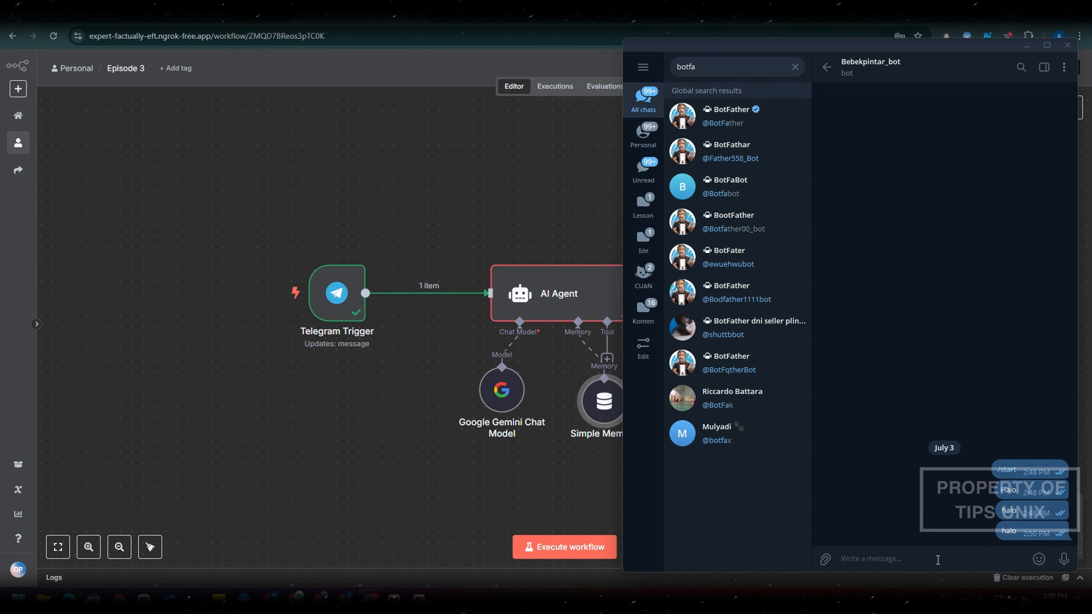
{"action": "left_click", "coordinate": [480, 499]}
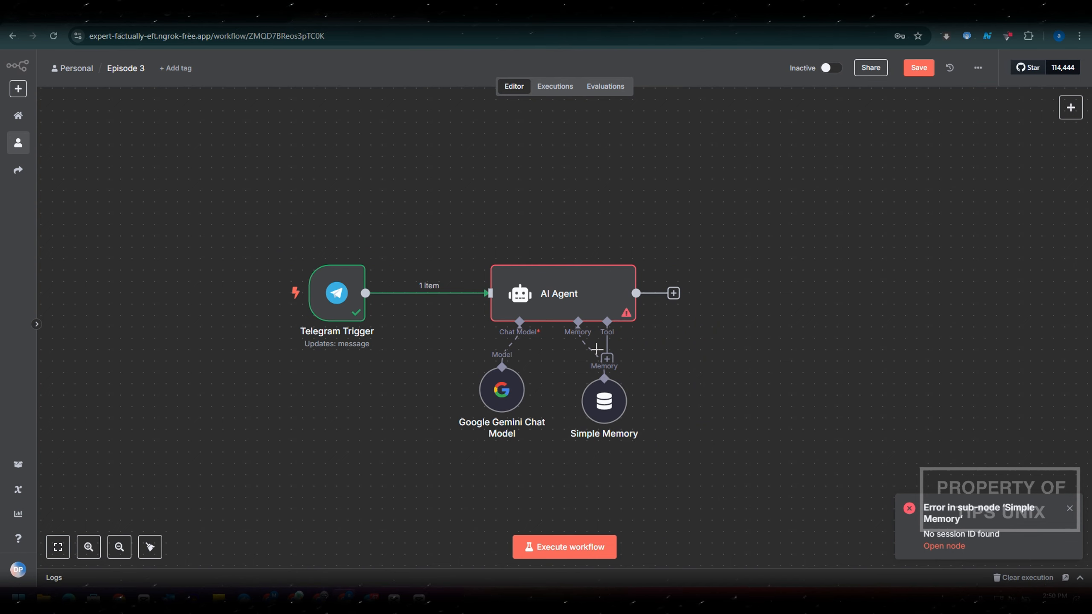
Step: Open the AI Agent node's logs and examine the Simple Memory sub-node error
{"action": "left_click", "coordinate": [567, 303]}
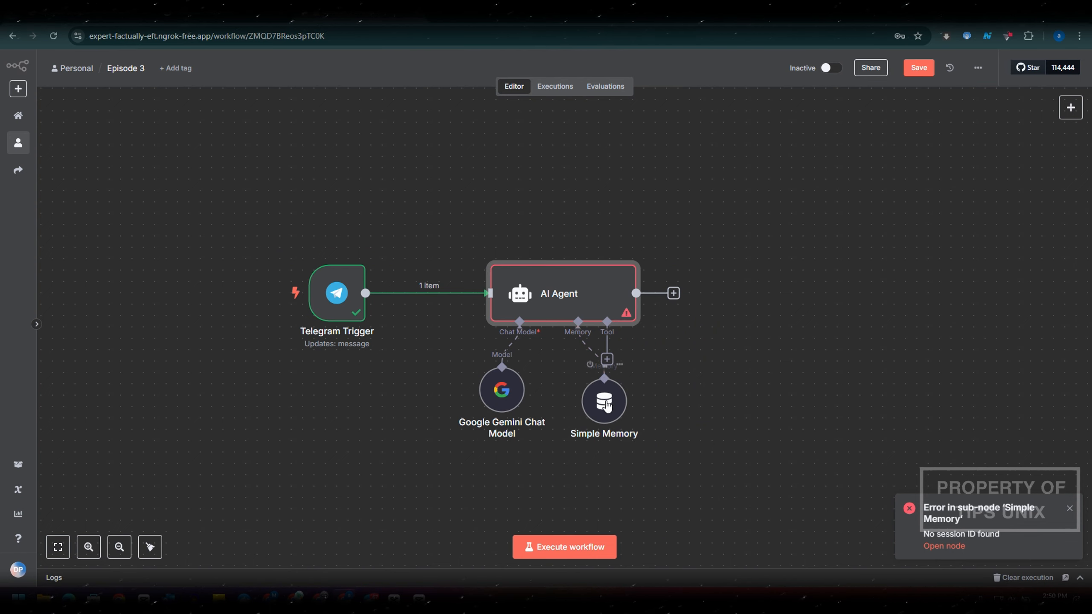
{"action": "left_click_drag", "start_coordinate": [606, 405], "coordinate": [640, 393]}
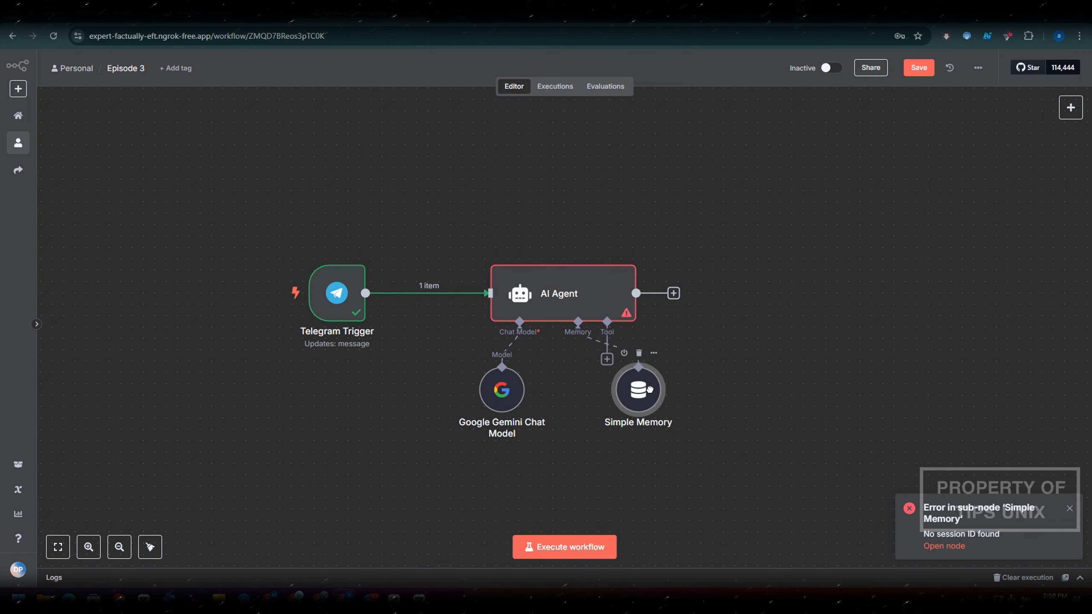
{"action": "double_click", "coordinate": [600, 288]}
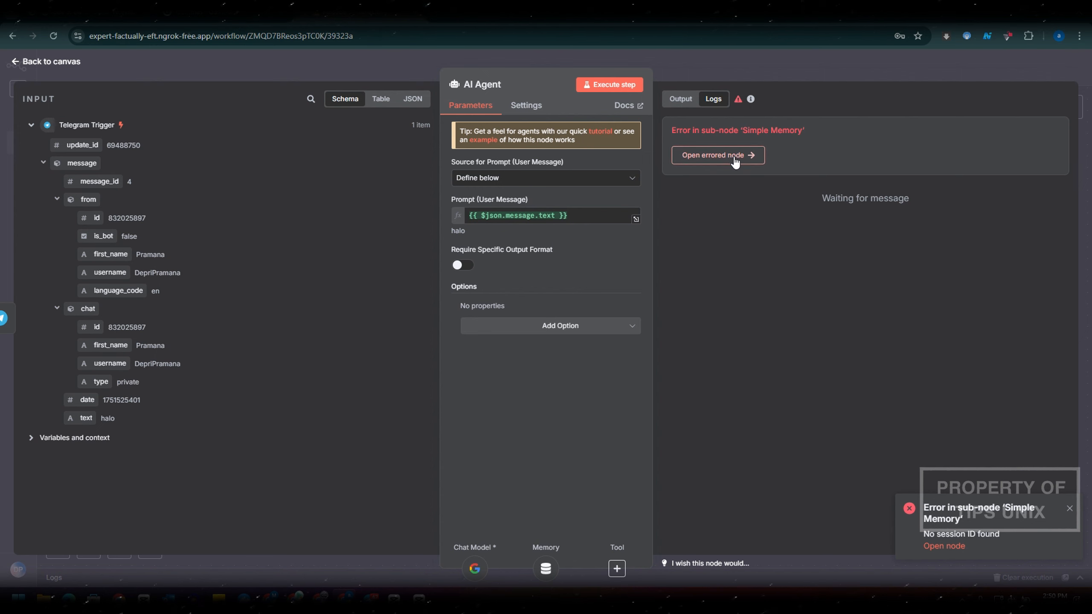
{"action": "left_click", "coordinate": [702, 156]}
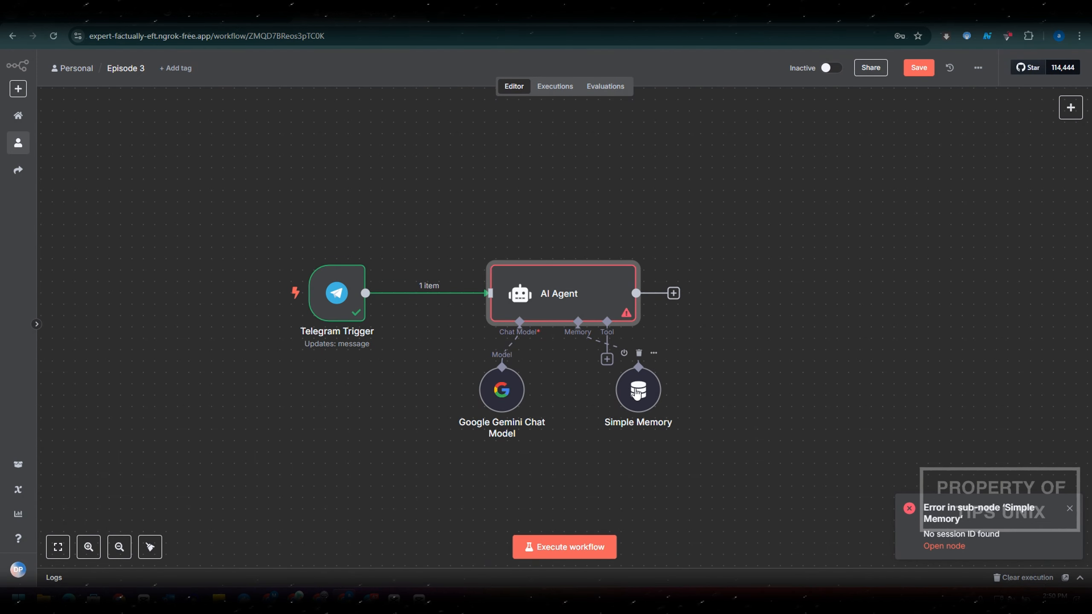
Step: In Simple Memory, set Session ID to Define below and map the Telegram Trigger's message chat id into Key
{"action": "double_click", "coordinate": [640, 392]}
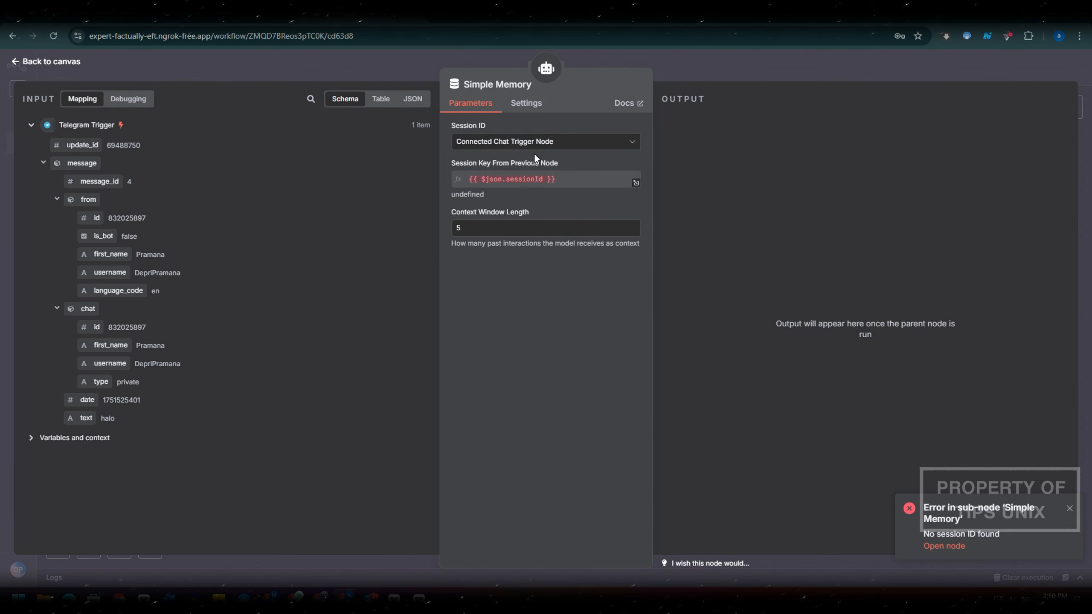
{"action": "left_click", "coordinate": [537, 142]}
{"action": "left_click", "coordinate": [529, 217]}
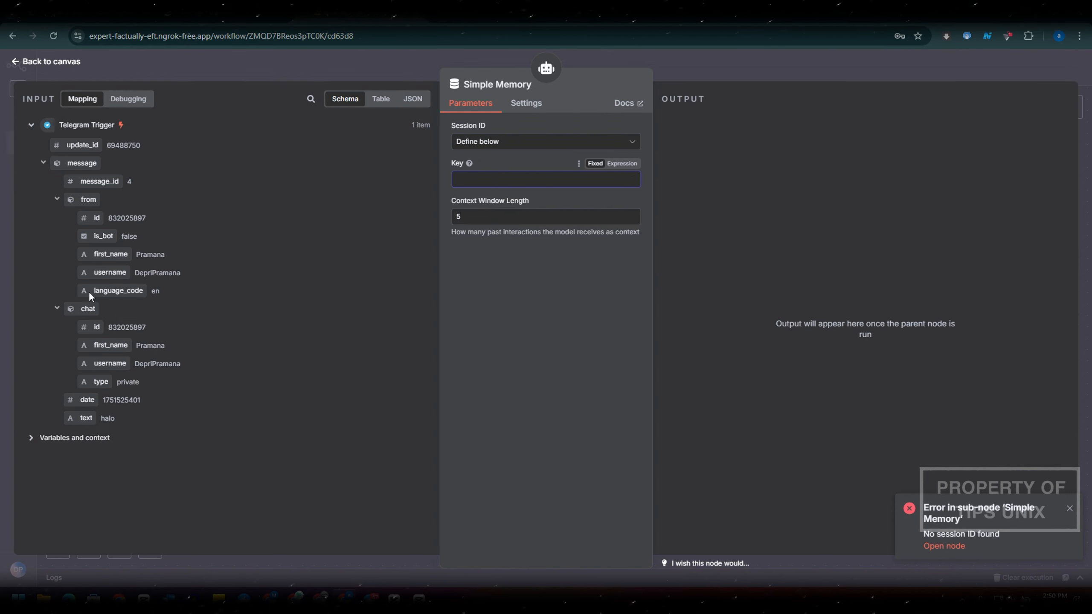
{"action": "left_click_drag", "start_coordinate": [450, 195], "coordinate": [470, 190]}
{"action": "left_click_drag", "start_coordinate": [103, 326], "coordinate": [457, 183]}
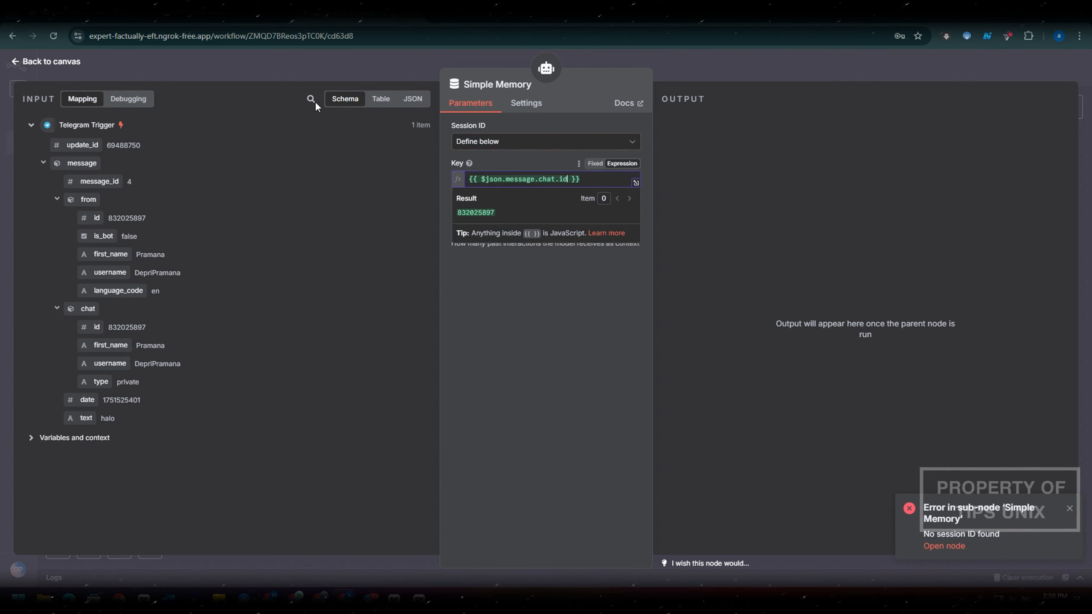
{"action": "left_click", "coordinate": [302, 61]}
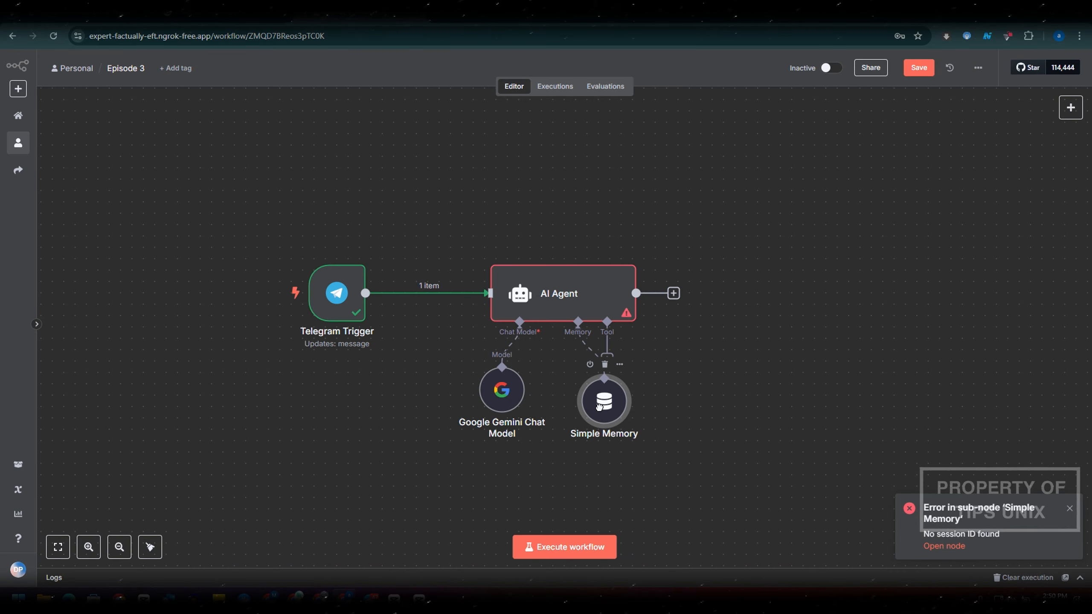
Step: Execute the workflow, send "halo" to Bebekpintar_bot in Telegram, and check the AI Agent's output back in n8n
{"action": "left_click", "coordinate": [571, 552]}
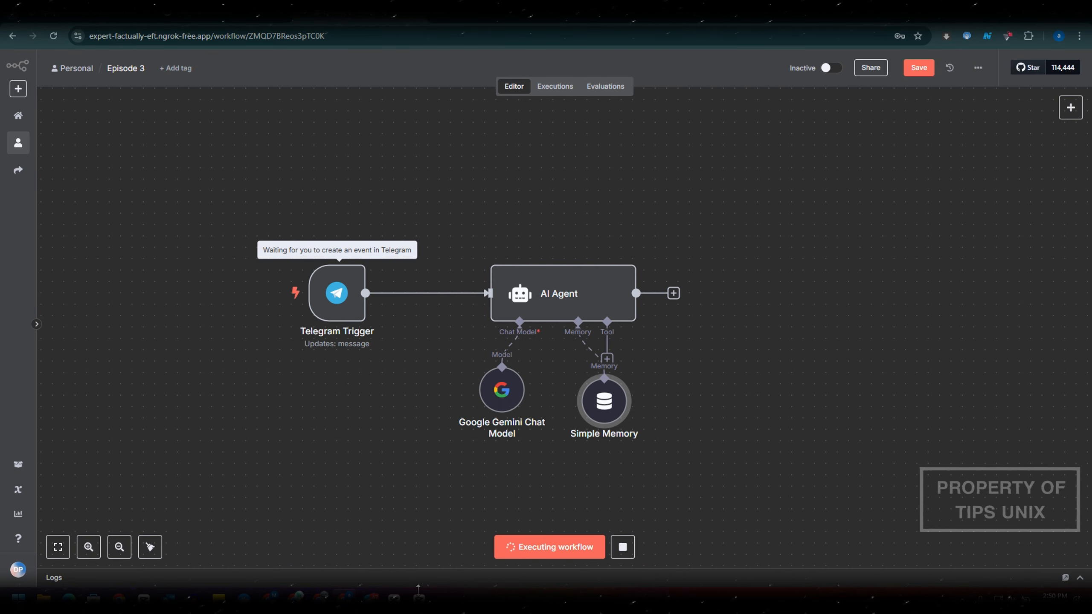
{"action": "left_click", "coordinate": [418, 597]}
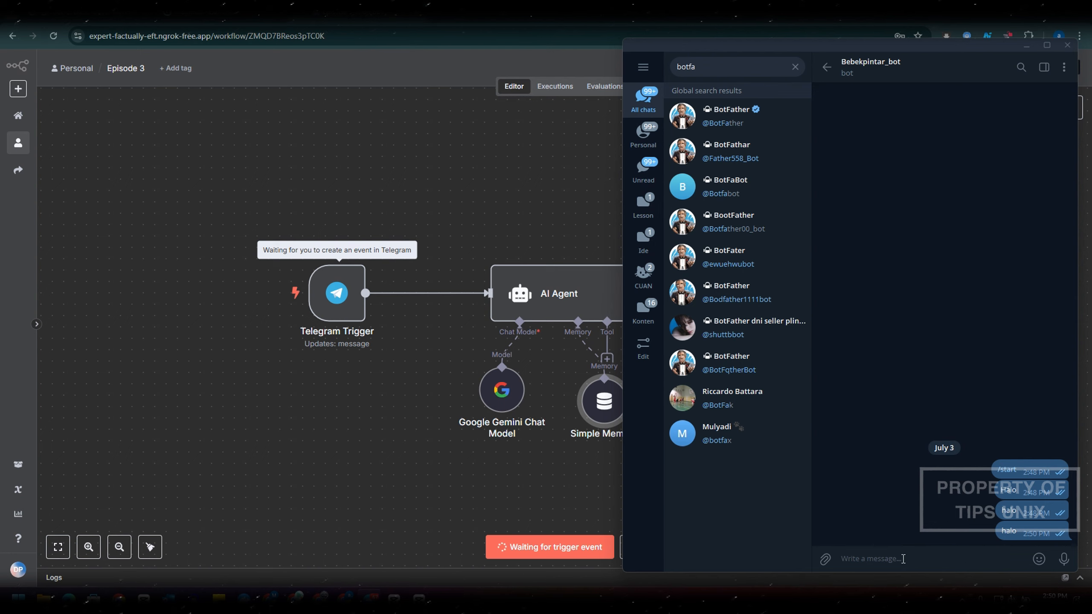
{"action": "type", "text": "halo"}
{"action": "key", "text": "Return"}
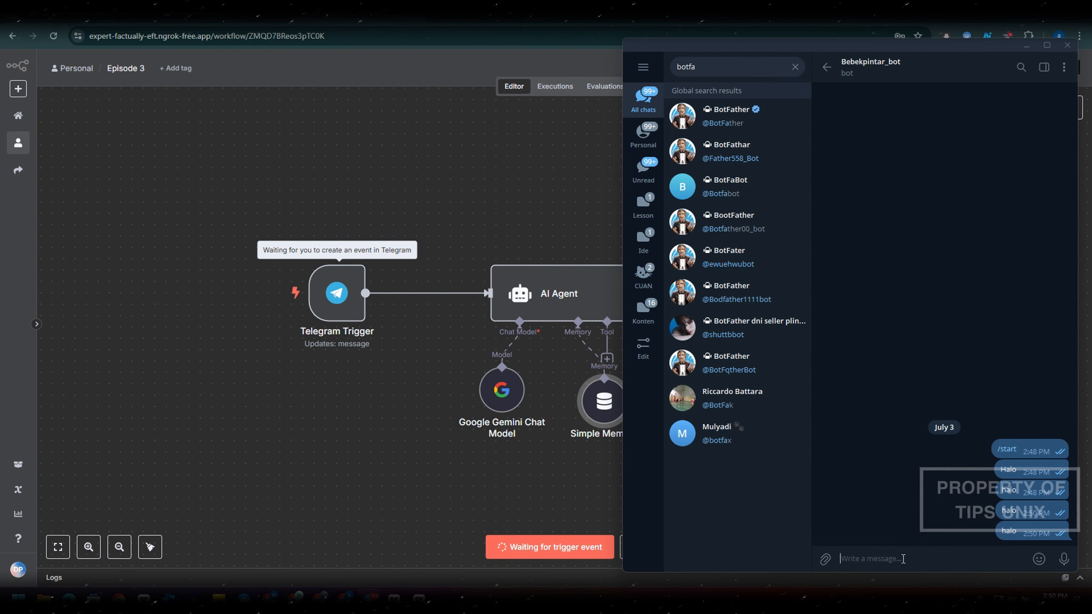
{"action": "left_click", "coordinate": [395, 475]}
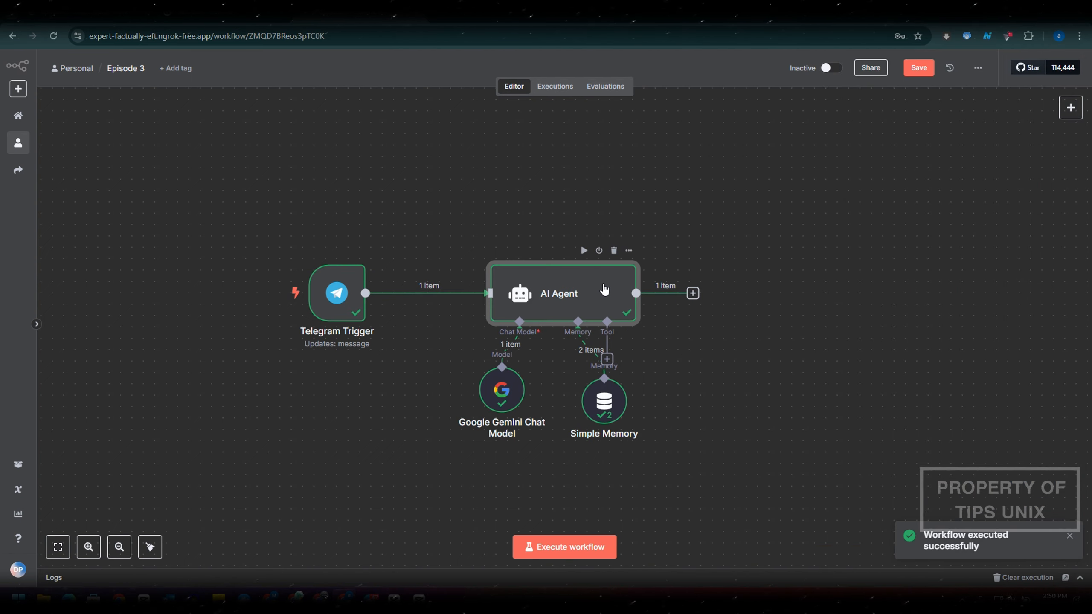
{"action": "double_click", "coordinate": [603, 285]}
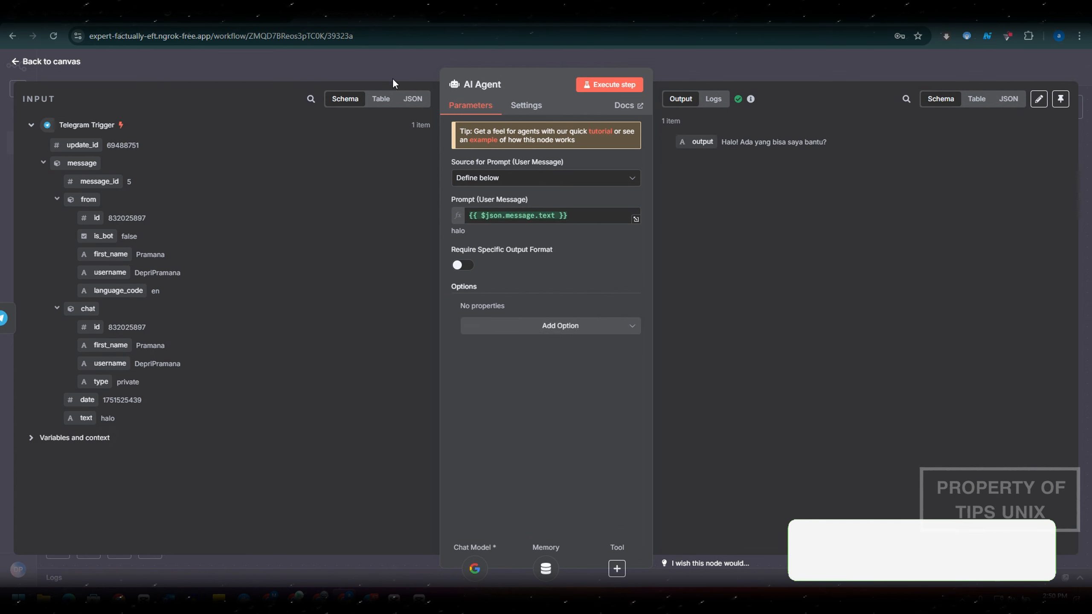
{"action": "left_click", "coordinate": [359, 65]}
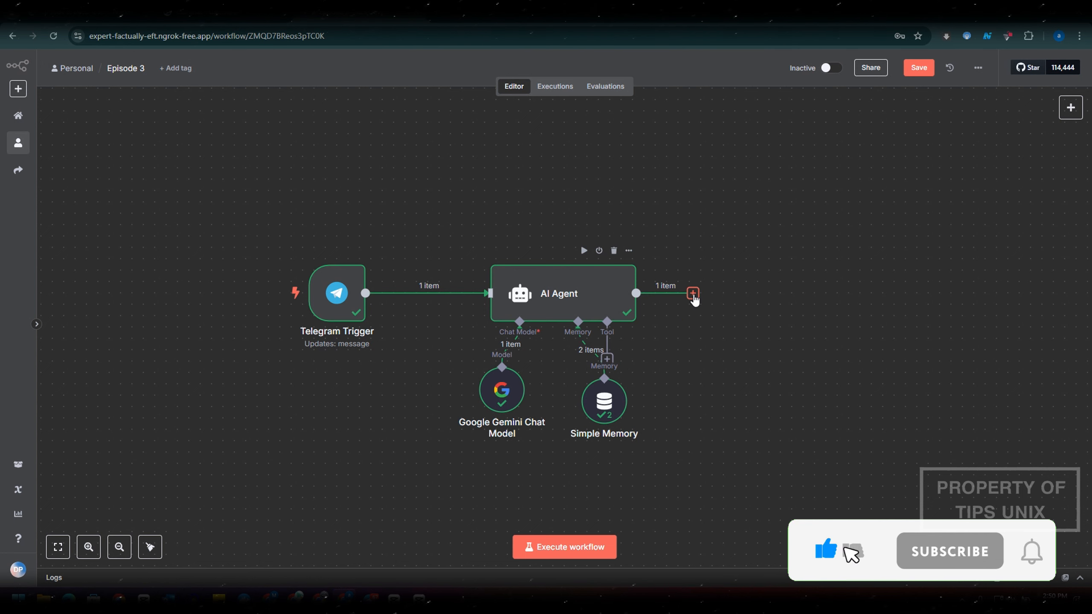
Step: Add a Telegram node with the Send a text message action after the AI Agent
{"action": "left_click", "coordinate": [692, 295]}
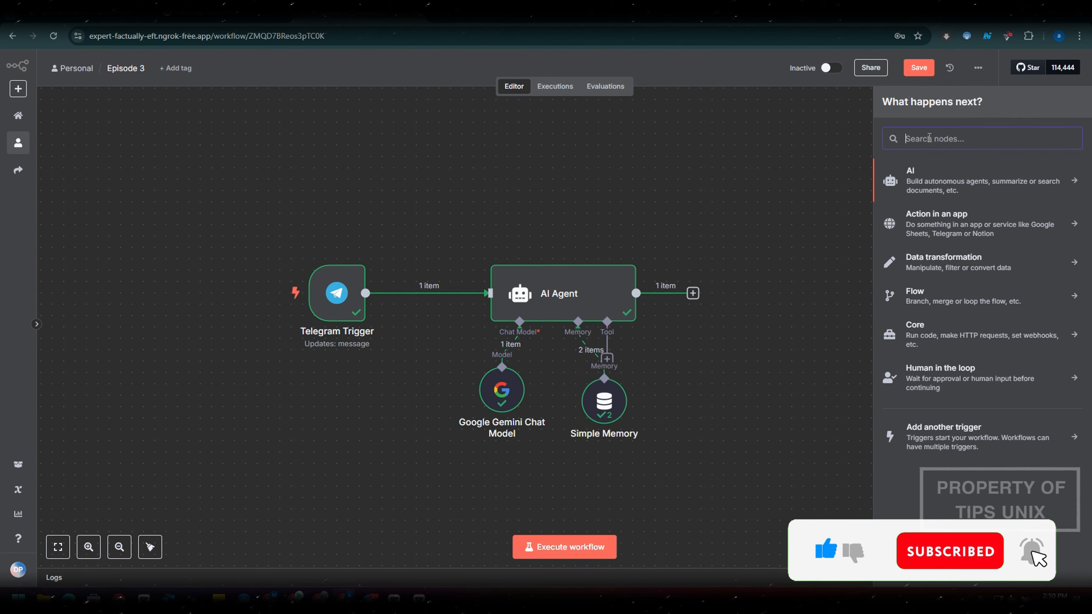
{"action": "type", "text": "tele"}
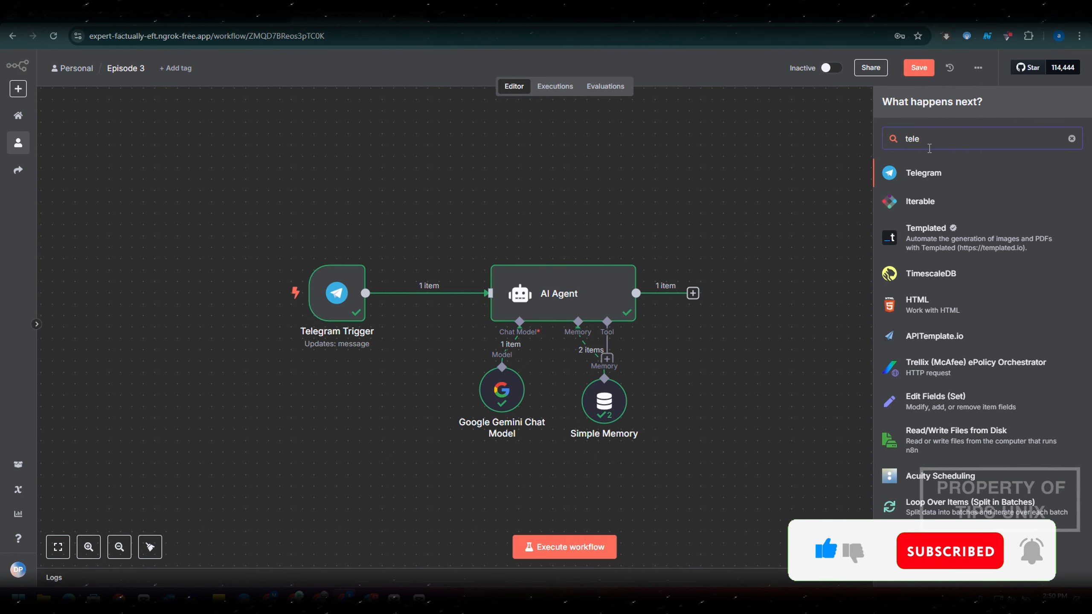
{"action": "left_click", "coordinate": [936, 172]}
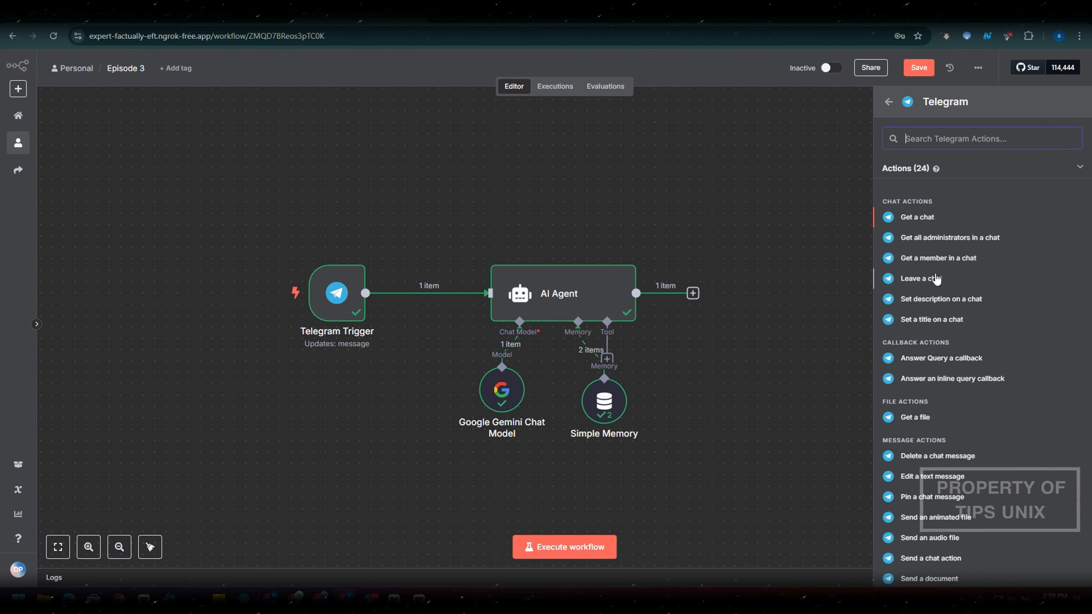
{"action": "scroll", "coordinate": [955, 392], "scroll_direction": "down", "scroll_amount": 3}
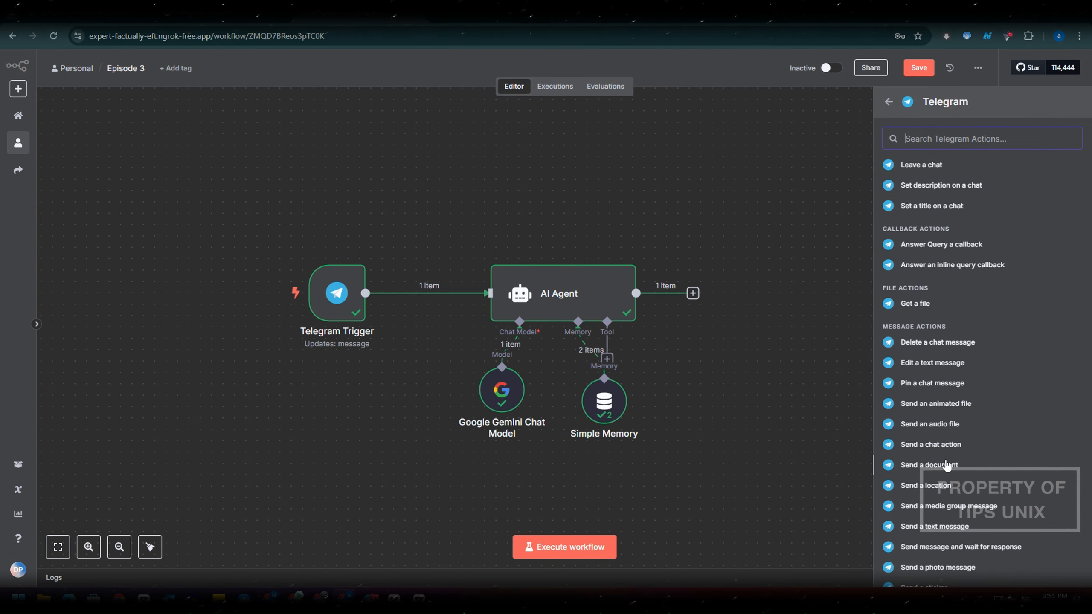
{"action": "scroll", "coordinate": [947, 508], "scroll_direction": "down", "scroll_amount": 1}
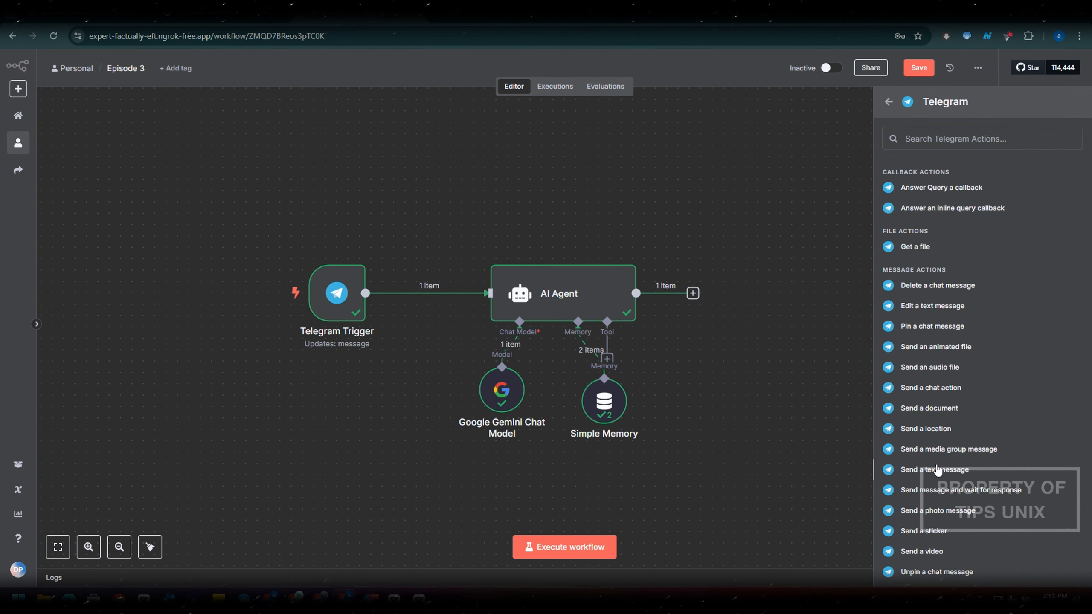
{"action": "left_click", "coordinate": [937, 469]}
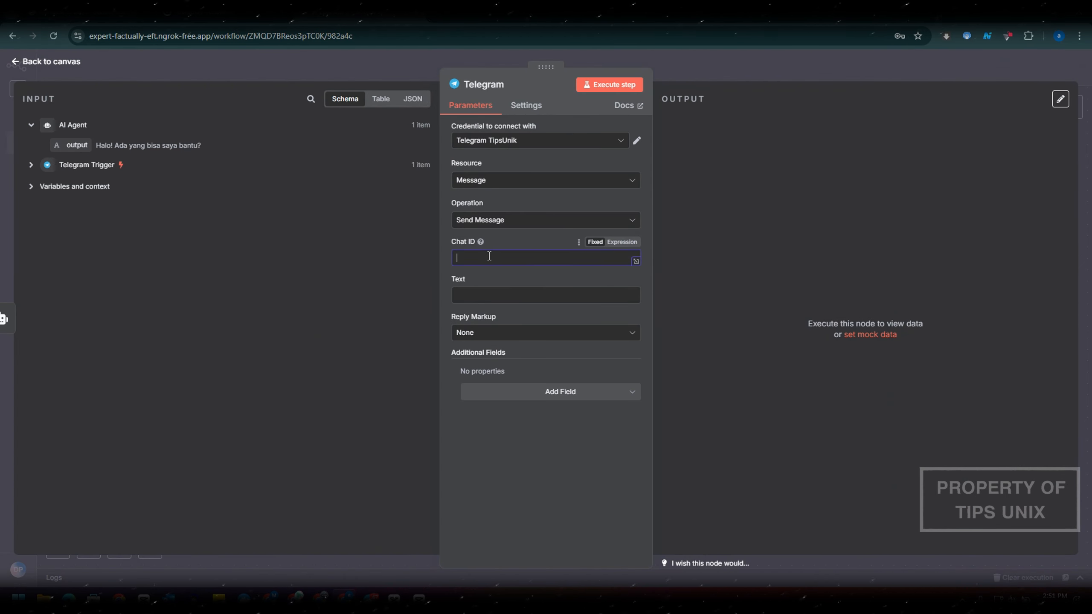
Step: Map the Telegram Trigger's message chat id into Chat ID and the AI Agent's output into Text
{"action": "left_click", "coordinate": [32, 165]}
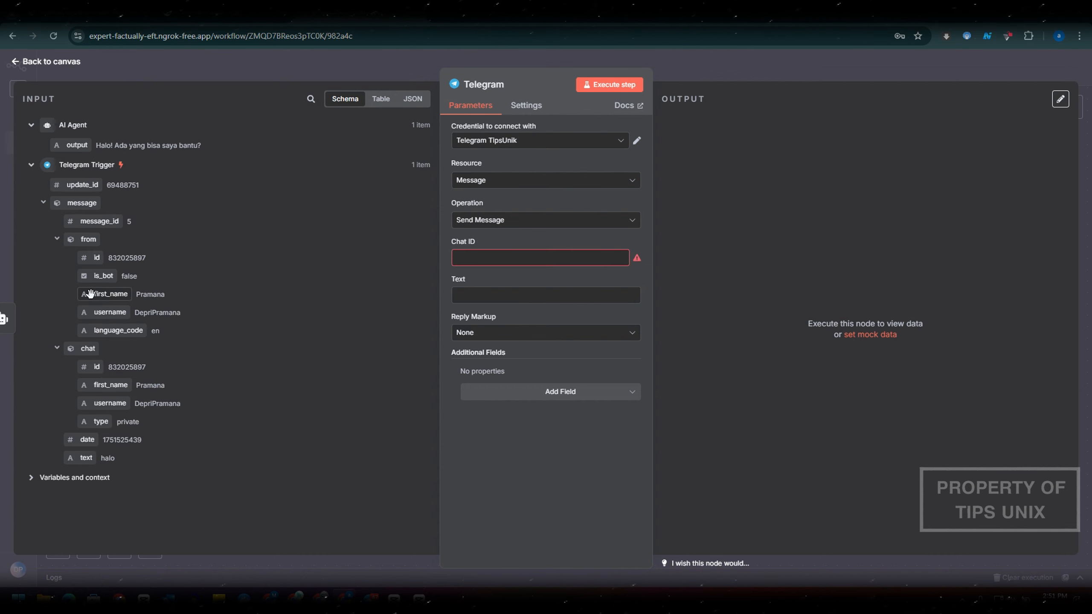
{"action": "left_click_drag", "start_coordinate": [114, 370], "coordinate": [476, 263]}
{"action": "left_click", "coordinate": [307, 368]}
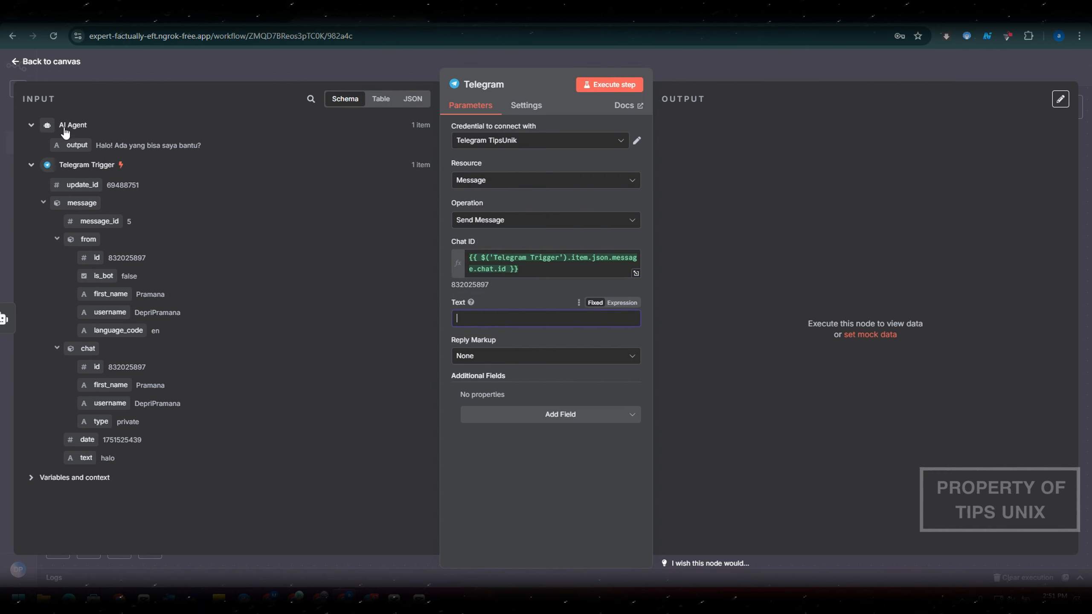
{"action": "left_click_drag", "start_coordinate": [65, 133], "coordinate": [466, 318]}
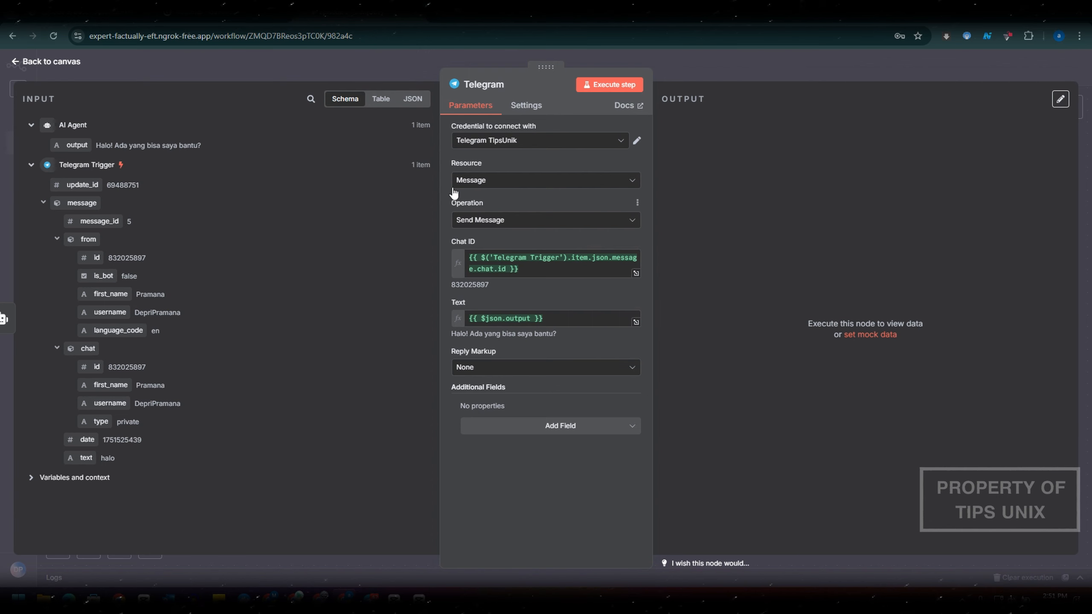
{"action": "left_click", "coordinate": [321, 69]}
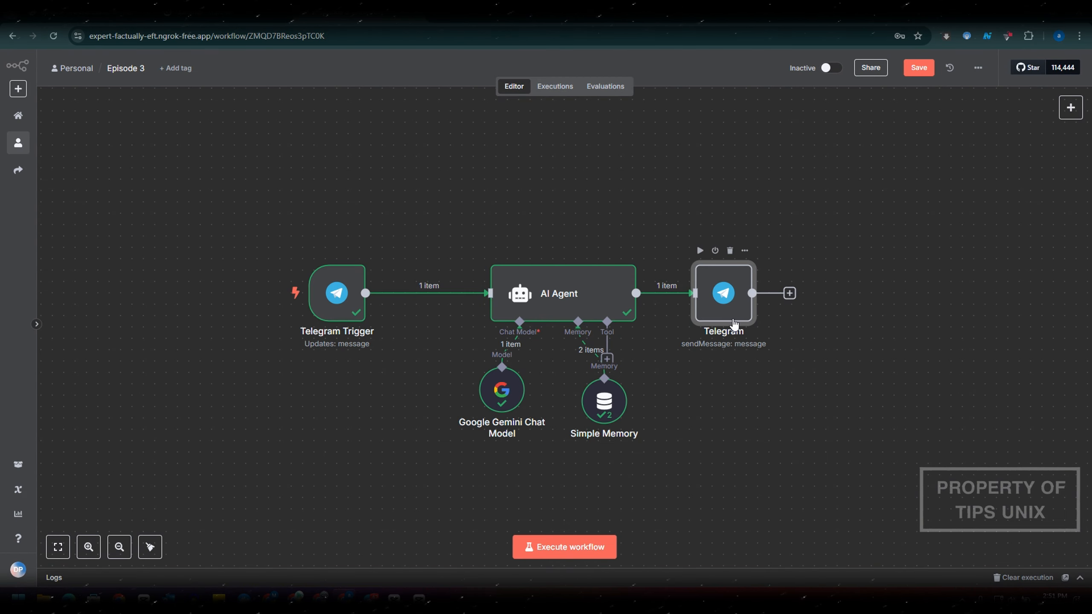
Step: Set the Telegram send node's credential to Telegram Bebek Pintar and save the workflow
{"action": "double_click", "coordinate": [723, 294]}
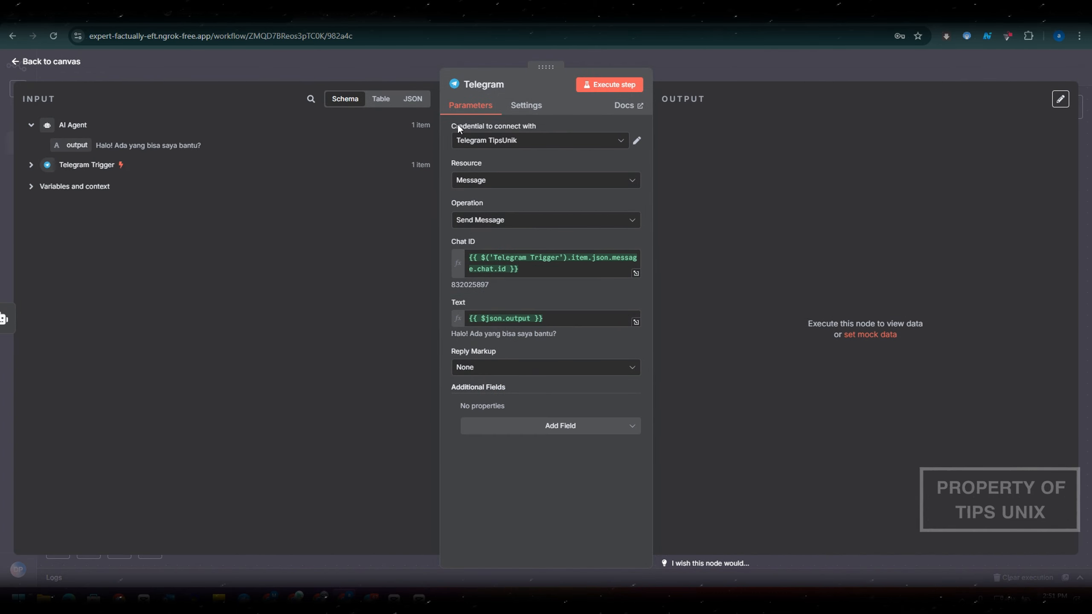
{"action": "left_click", "coordinate": [521, 146]}
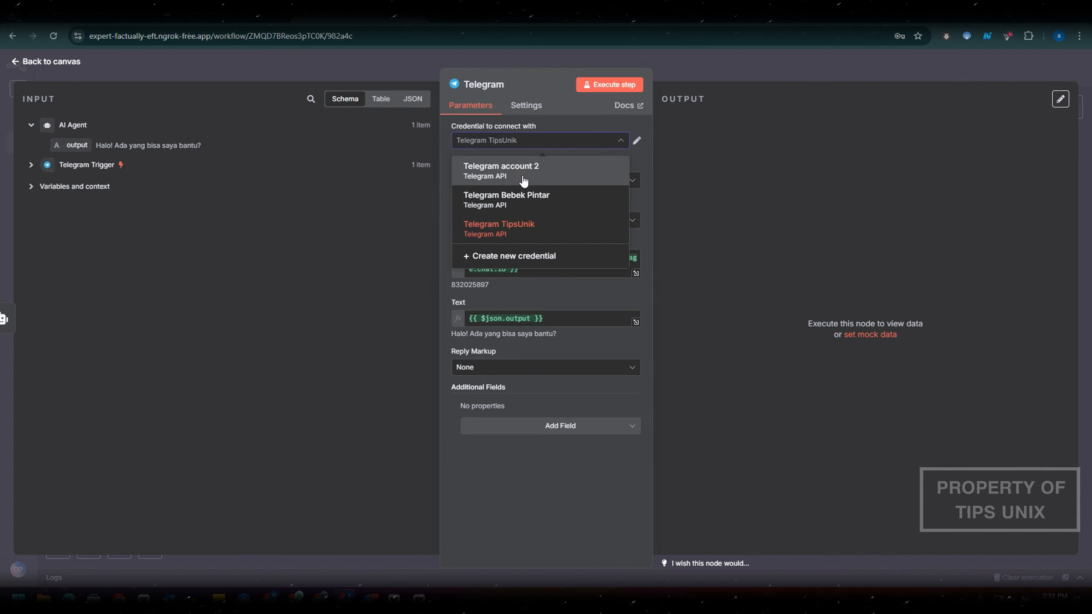
{"action": "left_click", "coordinate": [523, 204]}
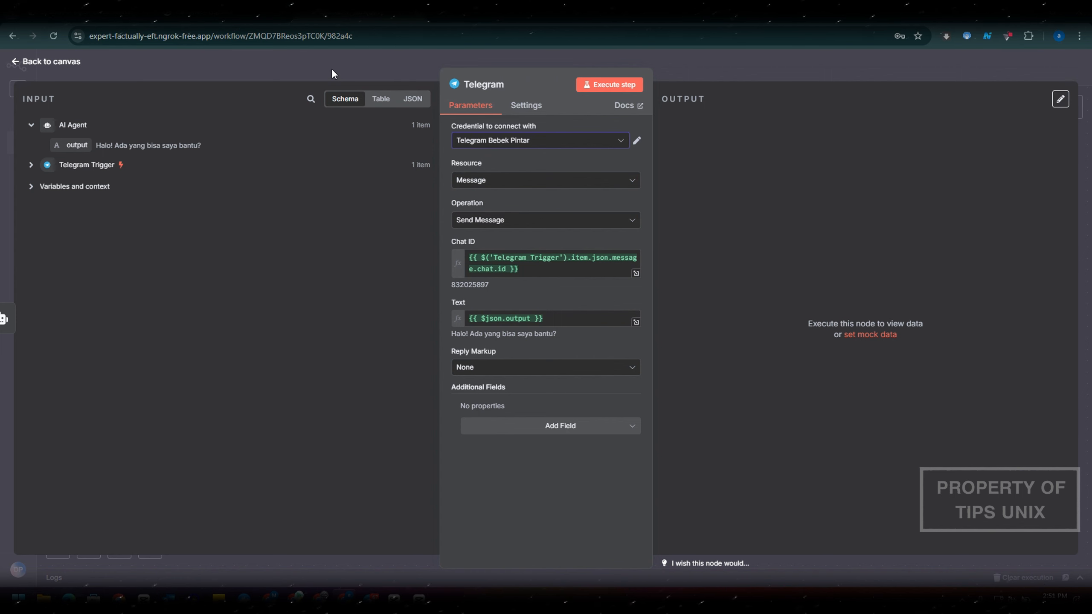
{"action": "left_click", "coordinate": [344, 70]}
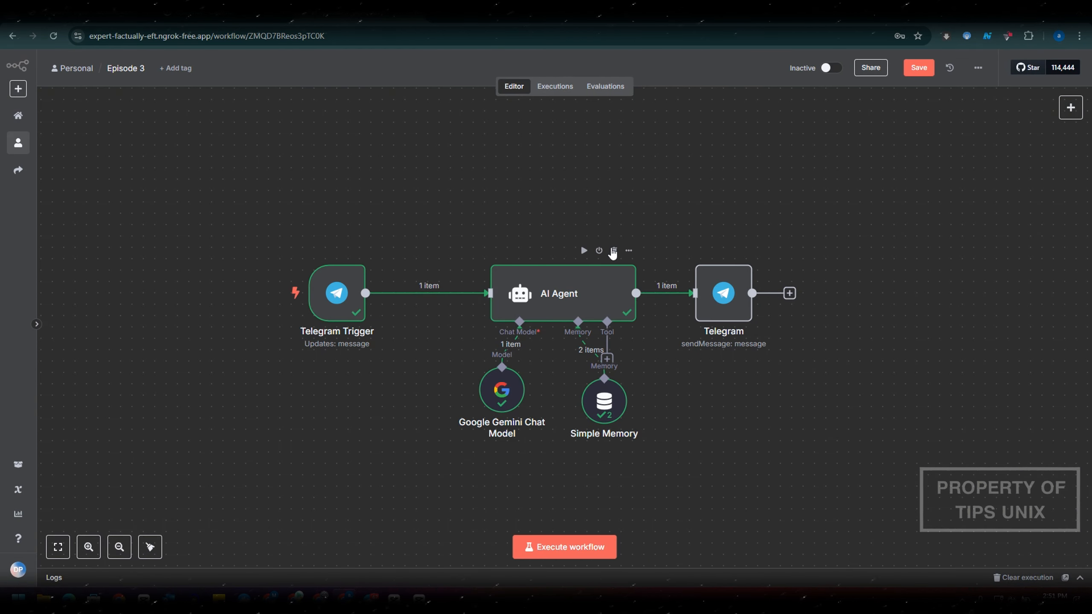
{"action": "left_click", "coordinate": [922, 67]}
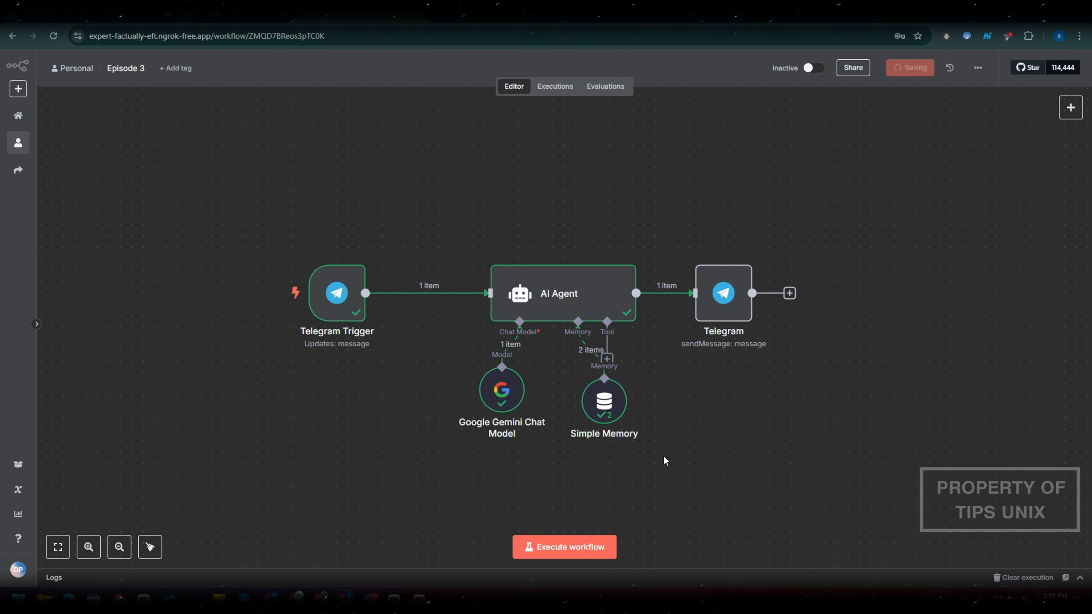
Step: Execute the saved workflow, send "Halo" to Bebekpintar_bot in Telegram and return to the n8n canvas
{"action": "left_click", "coordinate": [551, 548]}
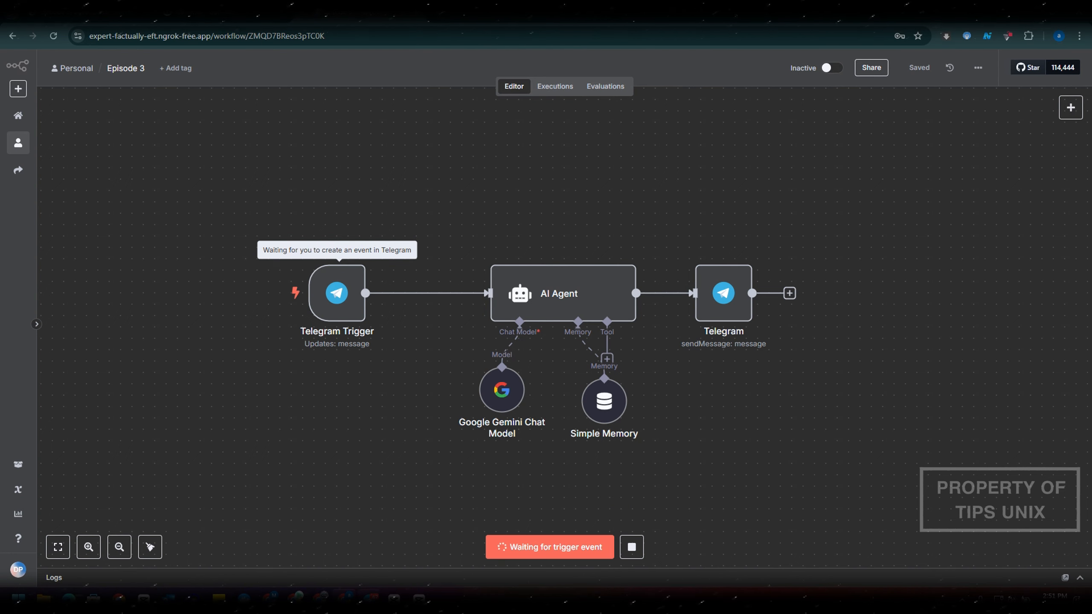
{"action": "left_click", "coordinate": [371, 599]}
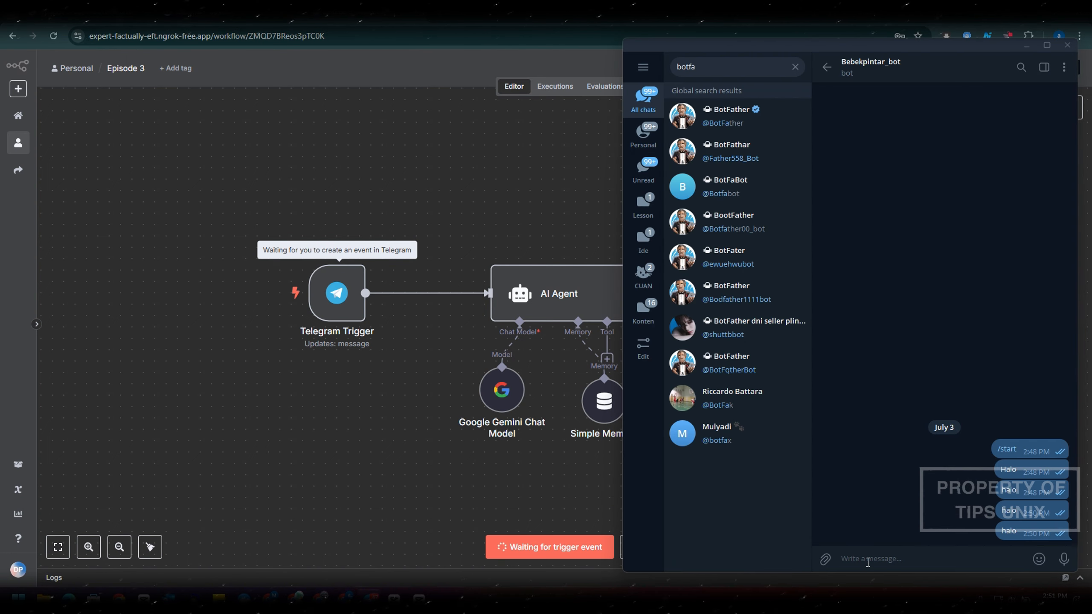
{"action": "type", "text": "Halo"}
{"action": "key", "text": "Return"}
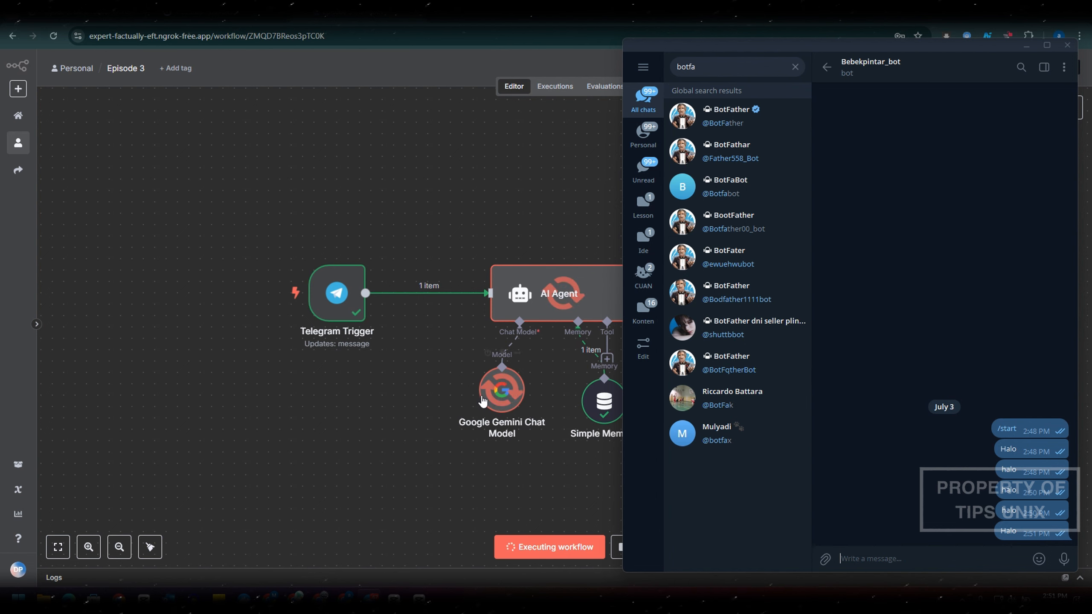
{"action": "left_click", "coordinate": [501, 479]}
{"action": "scroll", "coordinate": [454, 480], "scroll_direction": "right", "scroll_amount": 5}
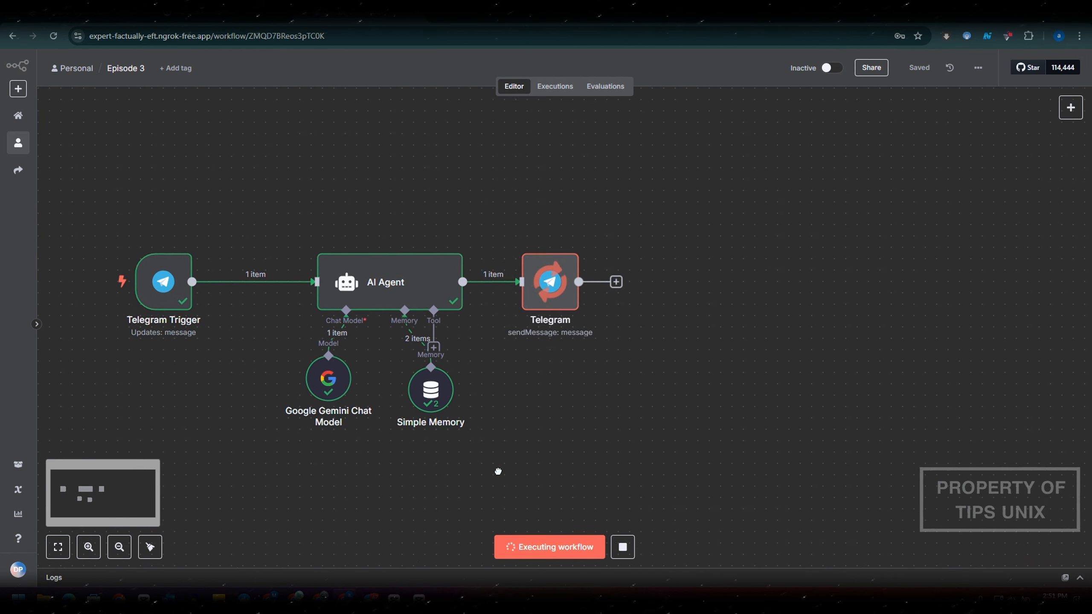
Step: Switch to Telegram and examine the bot's reply, highlighting its automatic n8n attribution line
{"action": "left_click", "coordinate": [419, 598]}
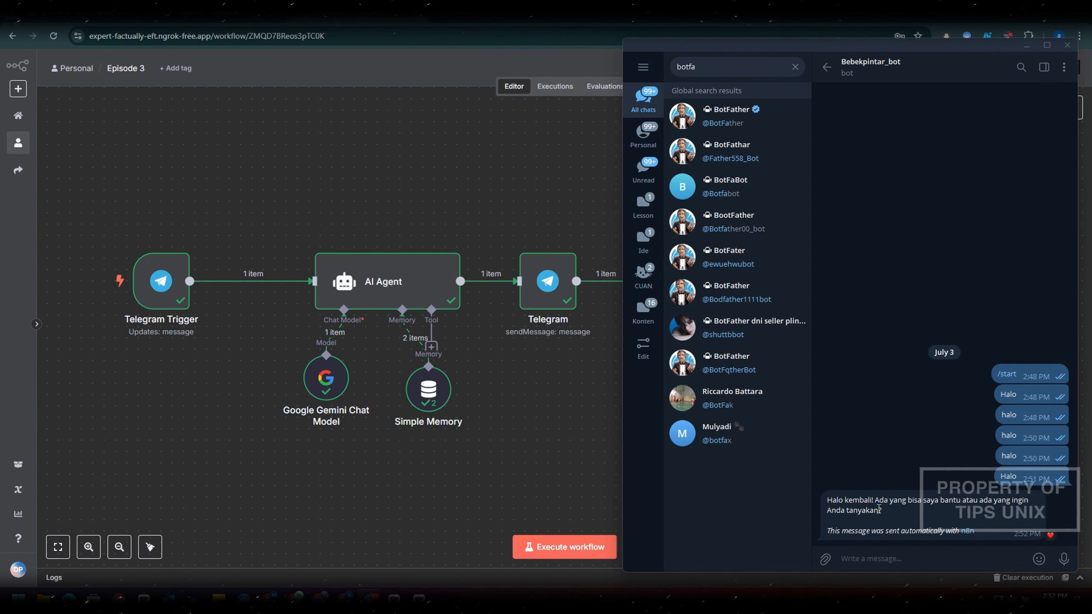
{"action": "left_click_drag", "start_coordinate": [838, 500], "coordinate": [872, 500]}
{"action": "left_click", "coordinate": [829, 529]}
{"action": "left_click_drag", "start_coordinate": [829, 530], "coordinate": [986, 529]}
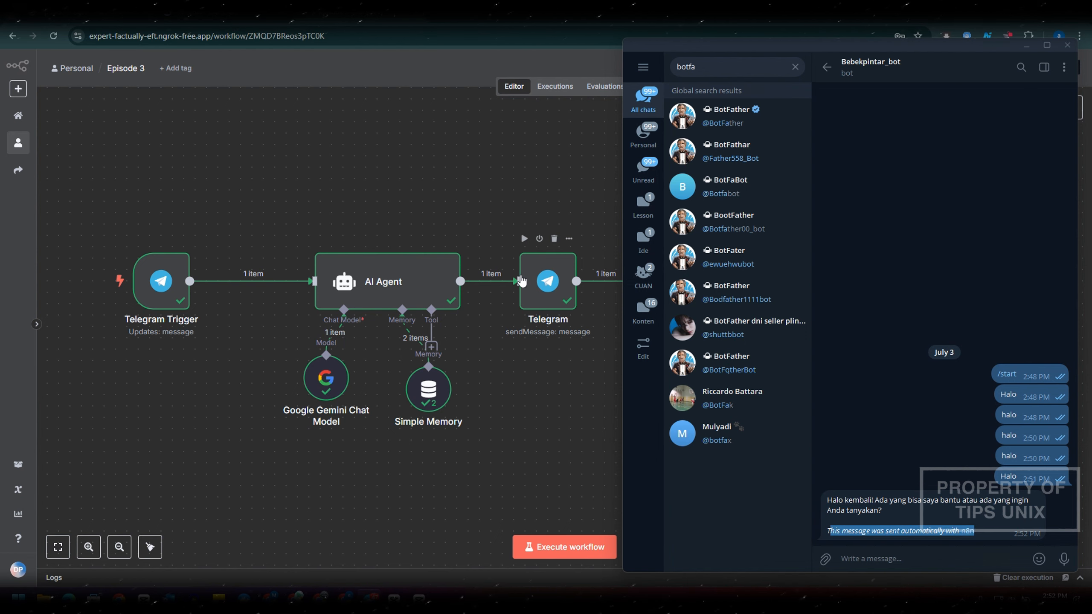
Step: Add the Append n8n Attribution field to the Telegram send node, turn it off and save the workflow
{"action": "left_click", "coordinate": [523, 282]}
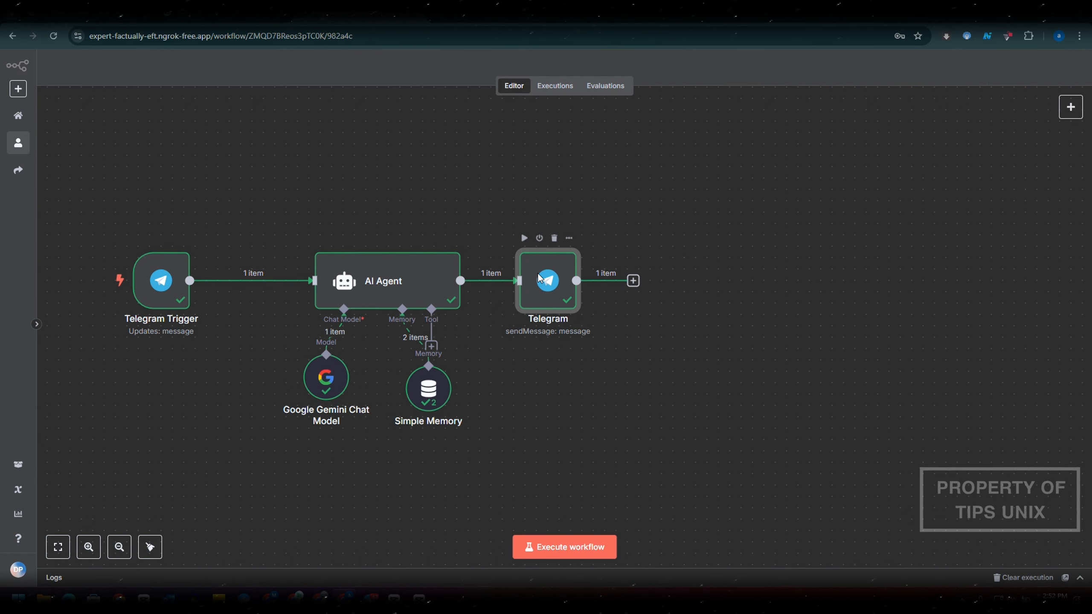
{"action": "double_click", "coordinate": [540, 279]}
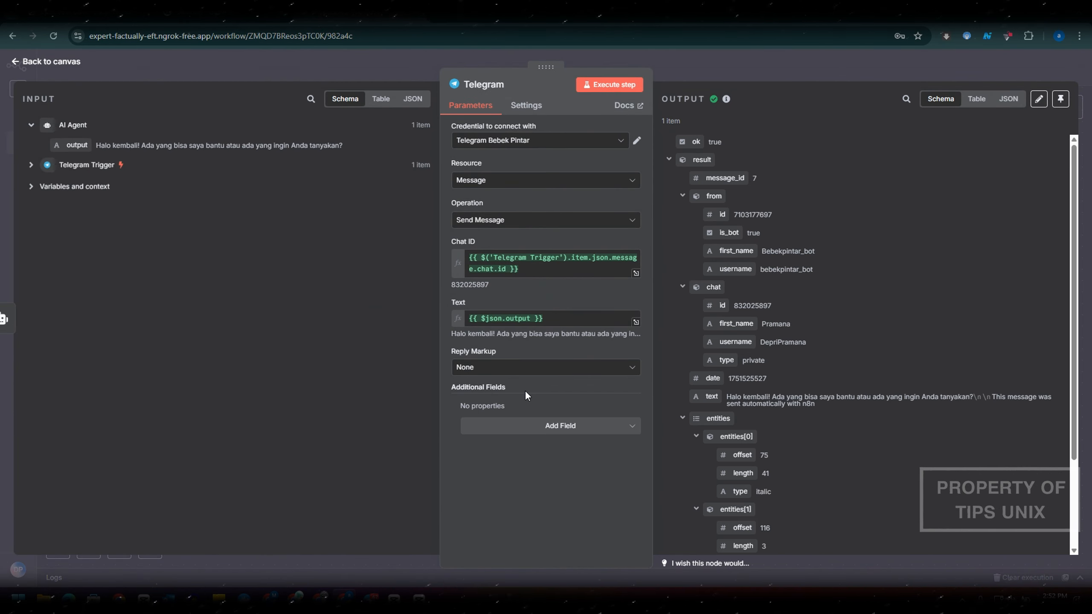
{"action": "left_click", "coordinate": [539, 428]}
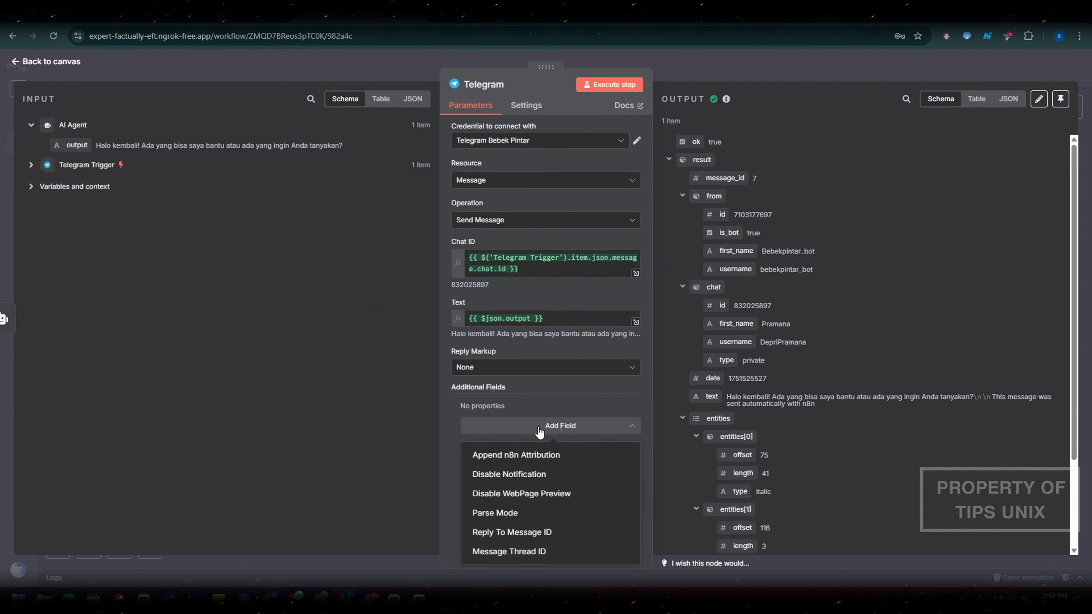
{"action": "left_click", "coordinate": [502, 457]}
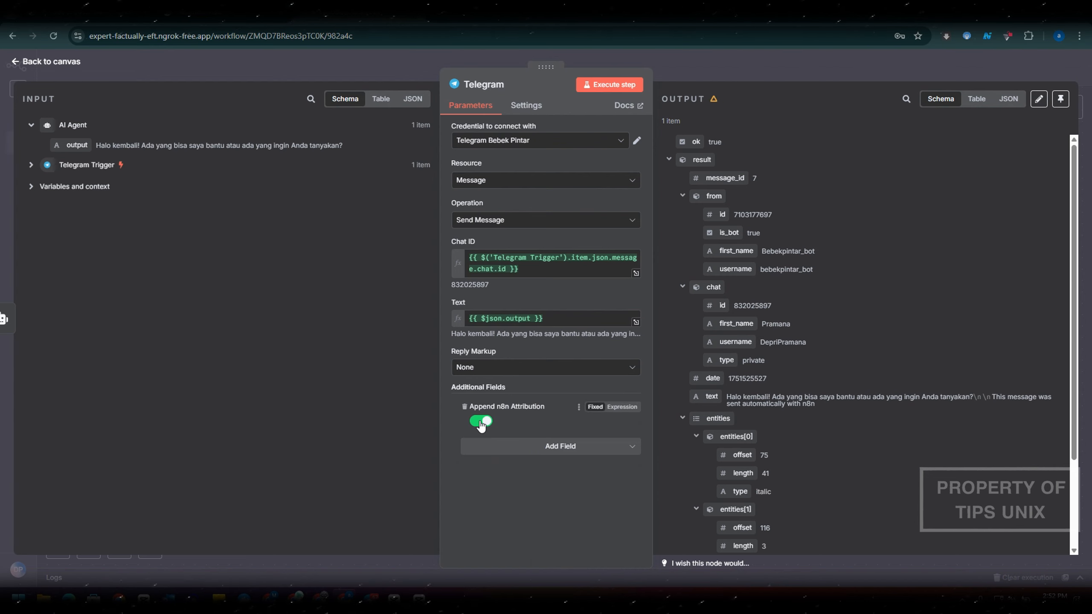
{"action": "left_click", "coordinate": [480, 422]}
{"action": "left_click", "coordinate": [480, 423]}
{"action": "left_click", "coordinate": [481, 422]}
{"action": "left_click", "coordinate": [483, 65]}
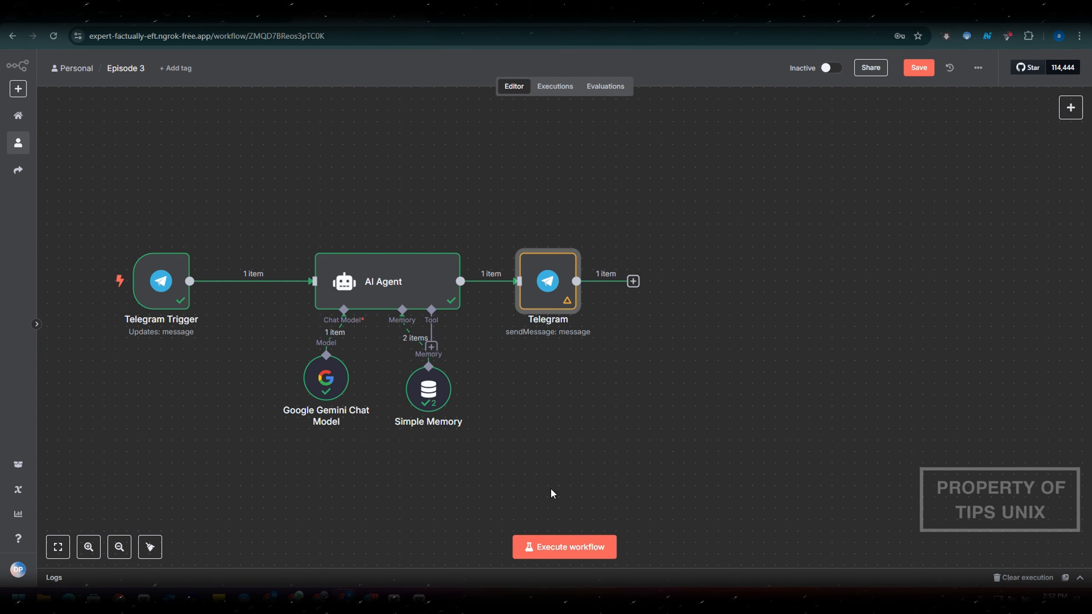
{"action": "key", "text": "ctrl+s"}
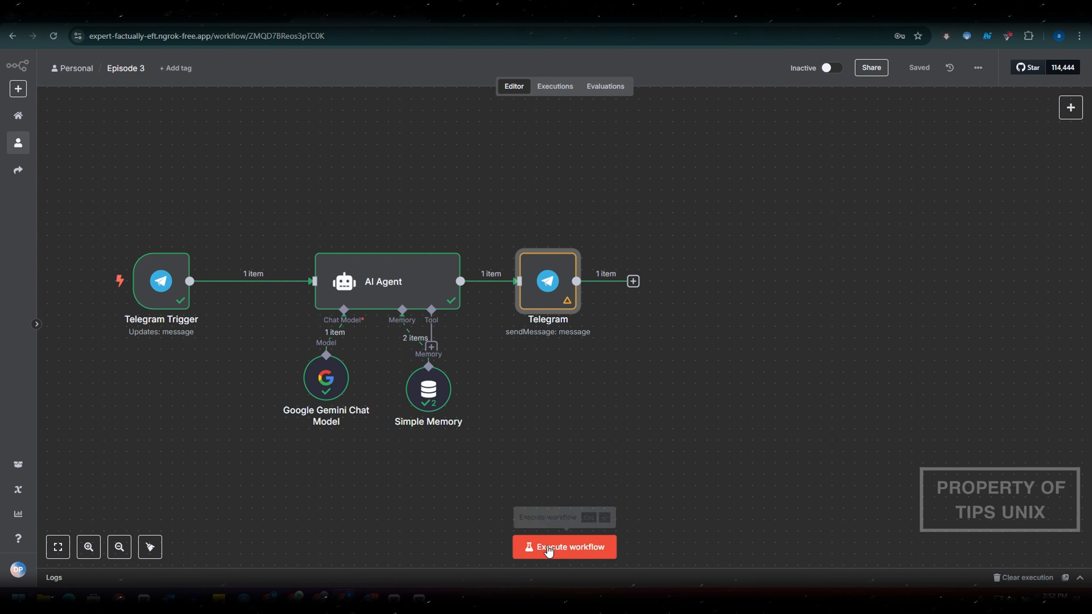
Step: Execute the workflow and send "bisa rekomendasikan 5 film indonesia yang menarik" to Bebekpintar_bot in Telegram
{"action": "left_click", "coordinate": [548, 552]}
{"action": "key", "text": "alt+Tab"}
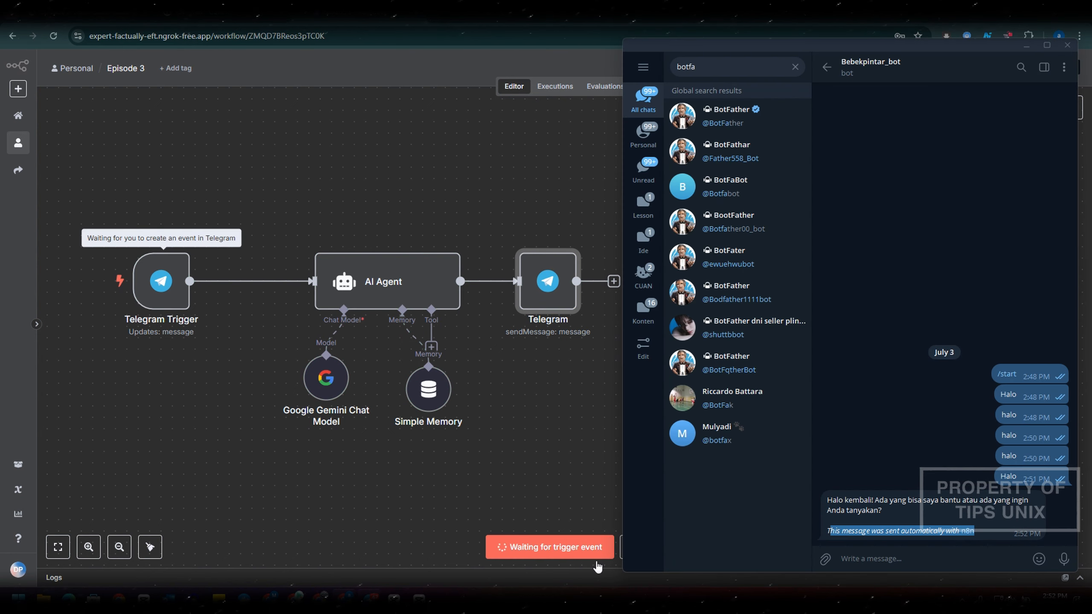
{"action": "left_click", "coordinate": [887, 557]}
{"action": "type", "text": "b"}
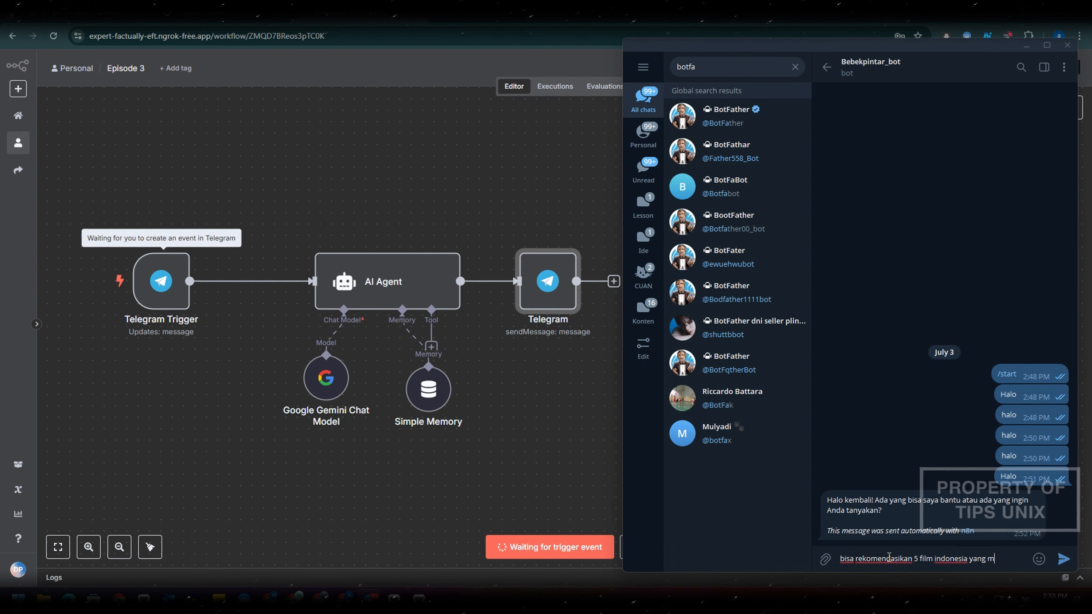
{"action": "type", "text": "k"}
{"action": "key", "text": "Return"}
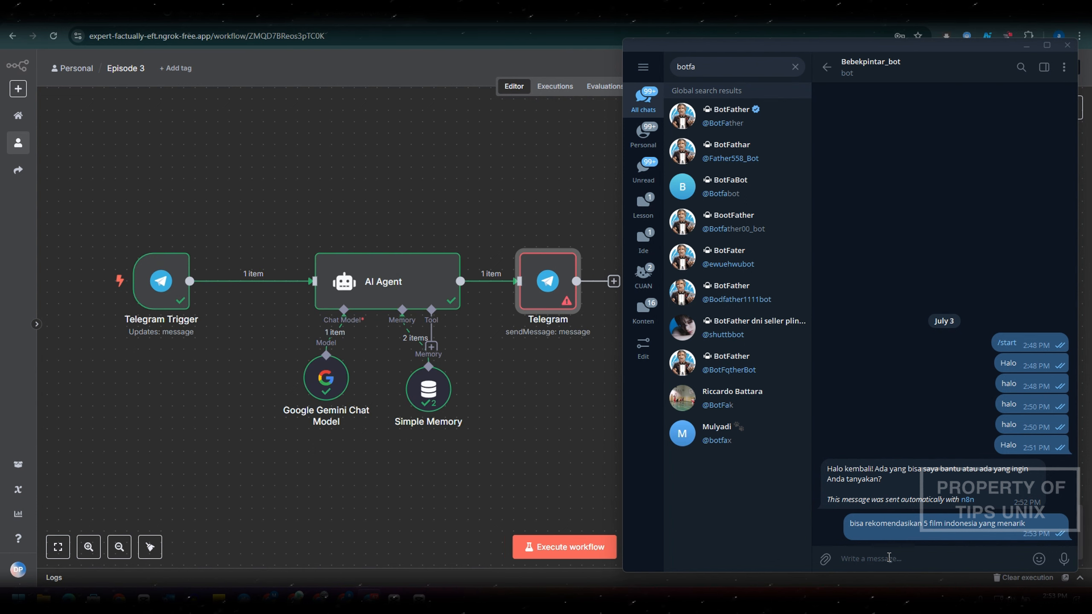
Step: Return to n8n, open the failed Telegram send node and examine its error details alongside the AI Agent's JSON output
{"action": "left_click", "coordinate": [545, 279]}
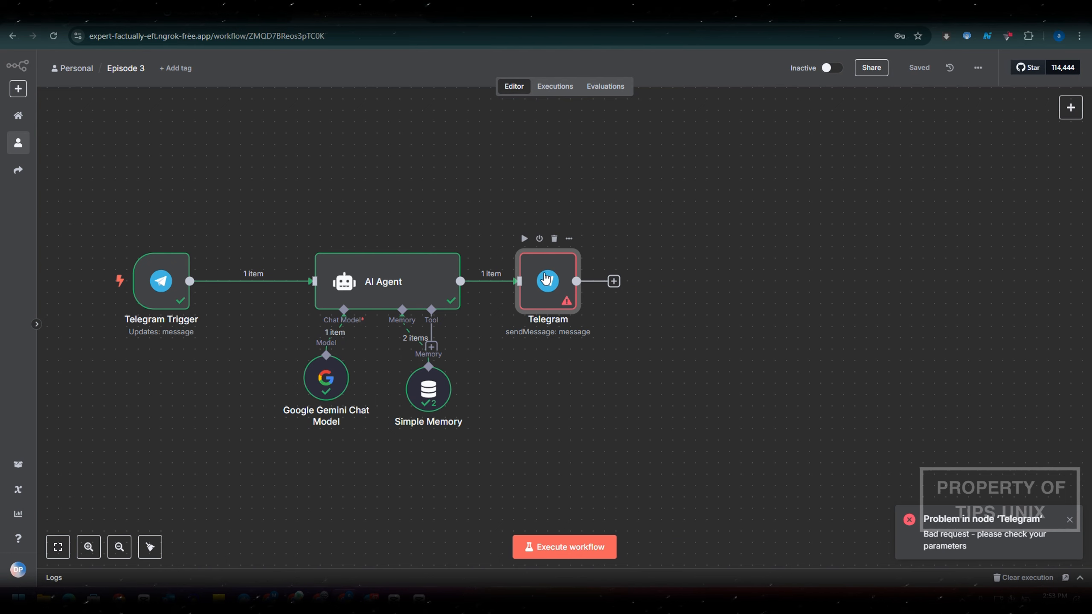
{"action": "double_click", "coordinate": [545, 279]}
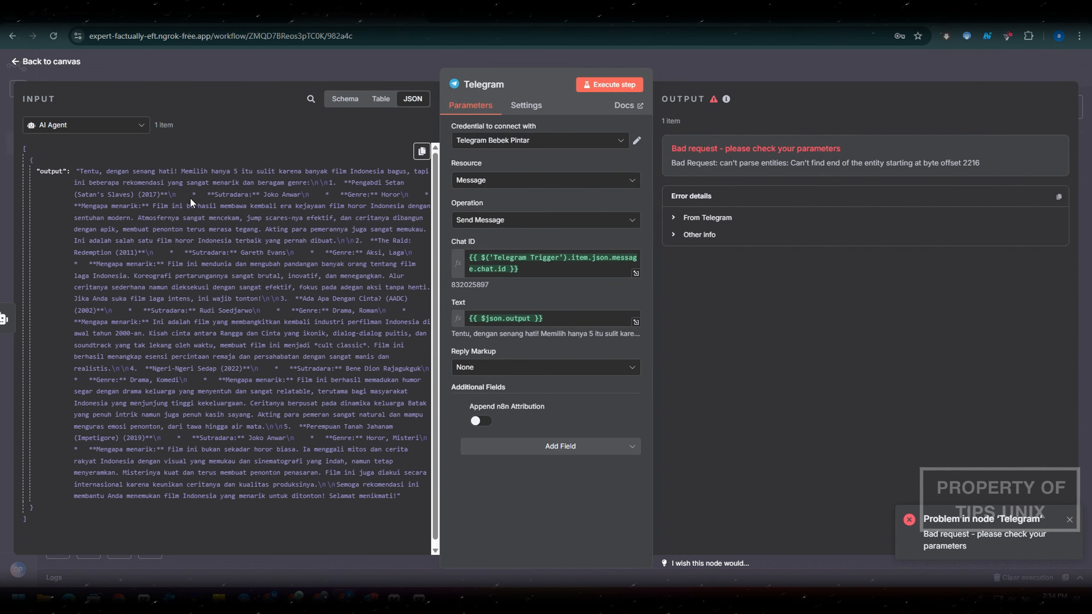
{"action": "left_click_drag", "start_coordinate": [166, 196], "coordinate": [308, 207]}
{"action": "left_click", "coordinate": [269, 241]}
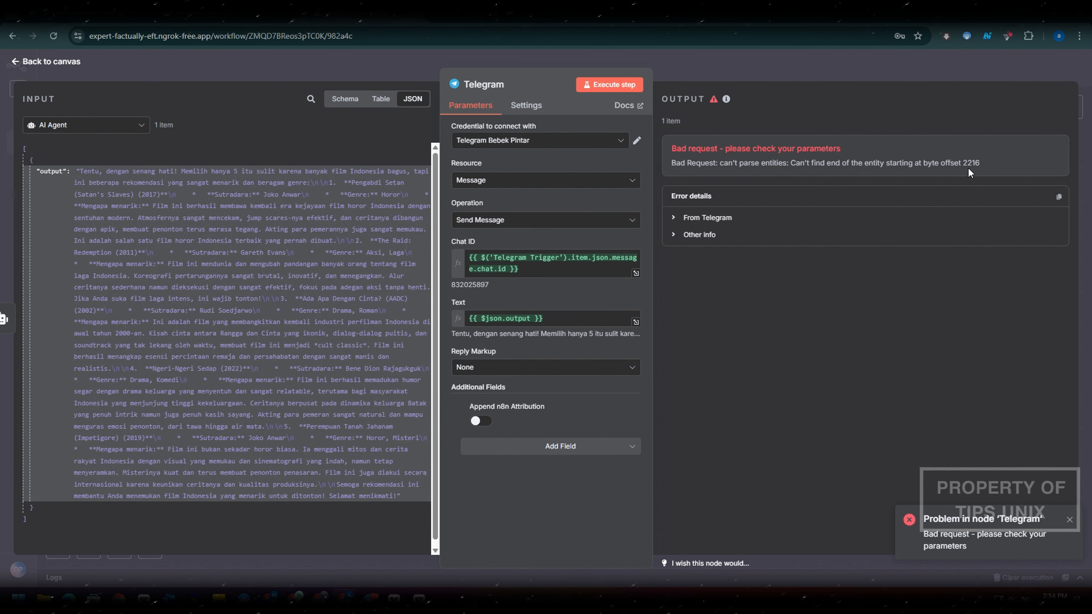
{"action": "left_click_drag", "start_coordinate": [967, 164], "coordinate": [974, 163]}
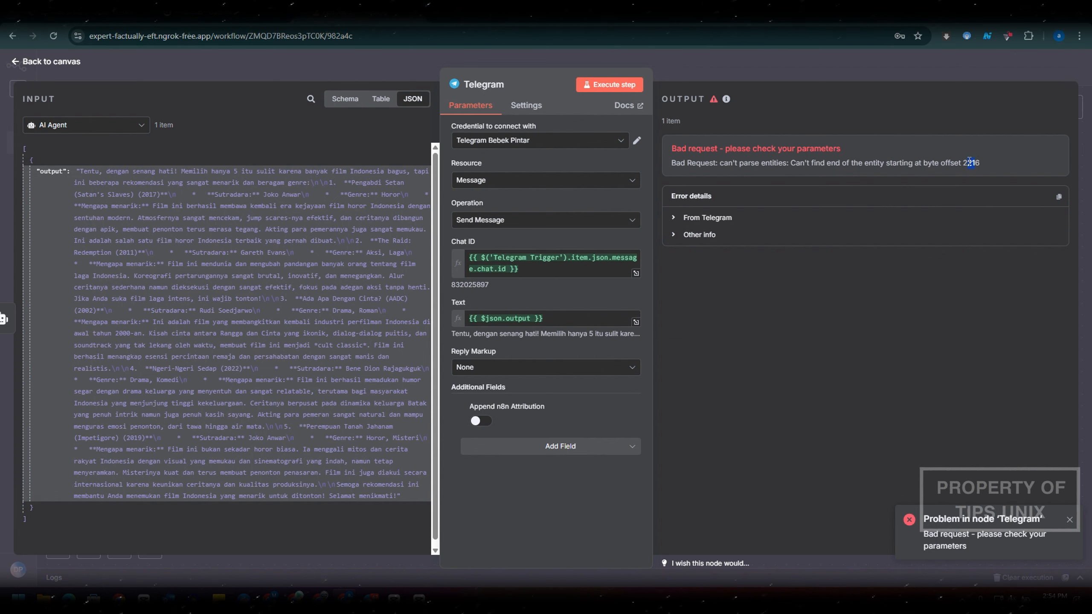
{"action": "left_click", "coordinate": [107, 310]}
{"action": "scroll", "coordinate": [337, 518], "scroll_direction": "down", "scroll_amount": 1}
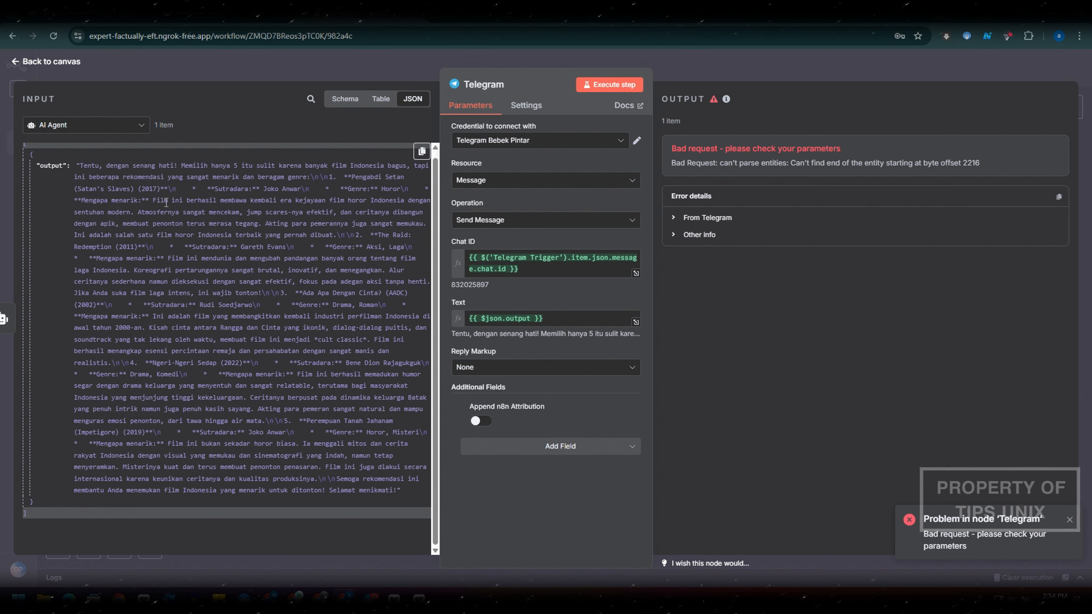
Step: Examine the full result of the Text expression in the expanded editor, then return to the canvas
{"action": "left_click", "coordinate": [559, 318]}
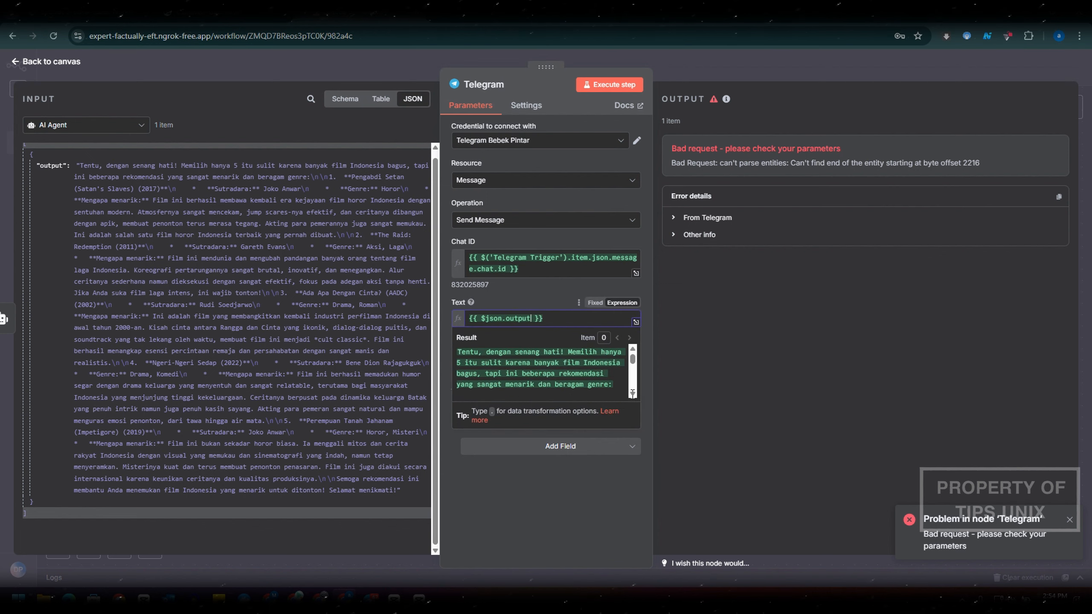
{"action": "left_click", "coordinate": [636, 321]}
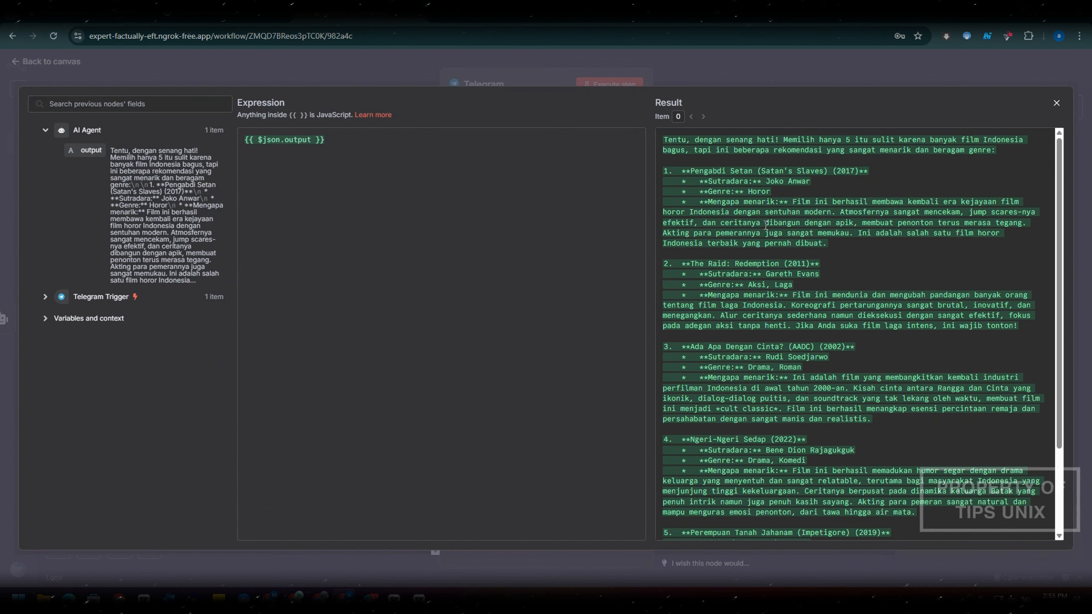
{"action": "scroll", "coordinate": [727, 264], "scroll_direction": "down", "scroll_amount": 3}
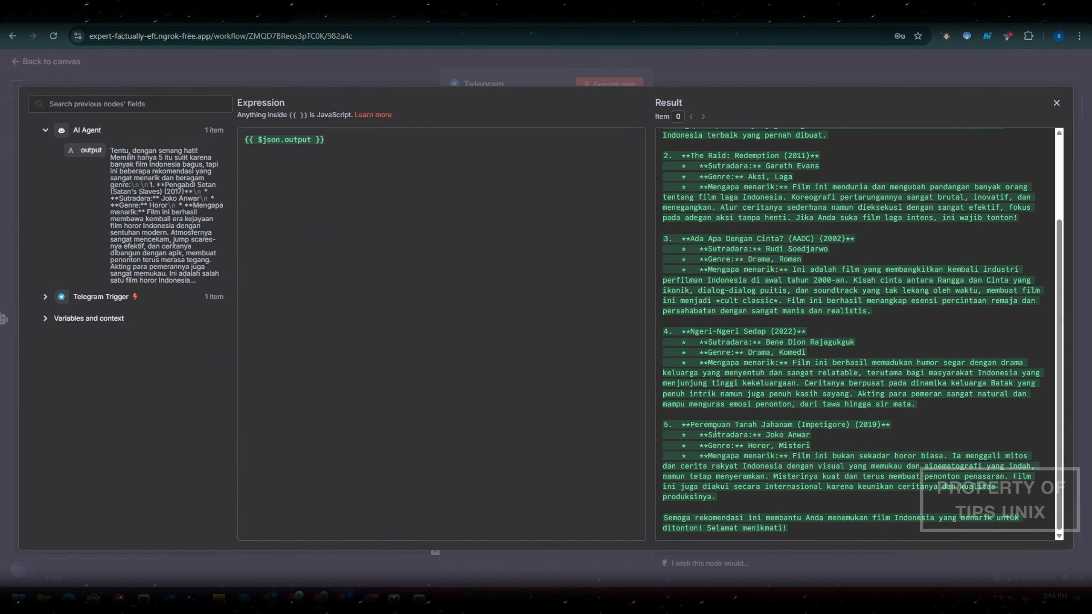
{"action": "scroll", "coordinate": [715, 430], "scroll_direction": "up", "scroll_amount": 3}
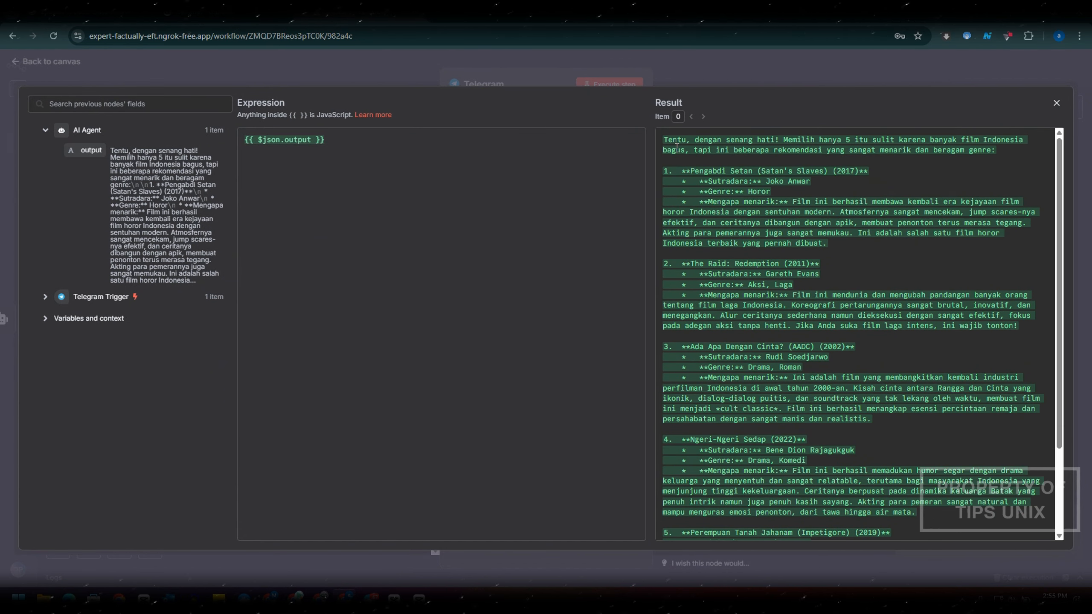
{"action": "scroll", "coordinate": [767, 403], "scroll_direction": "down", "scroll_amount": 3}
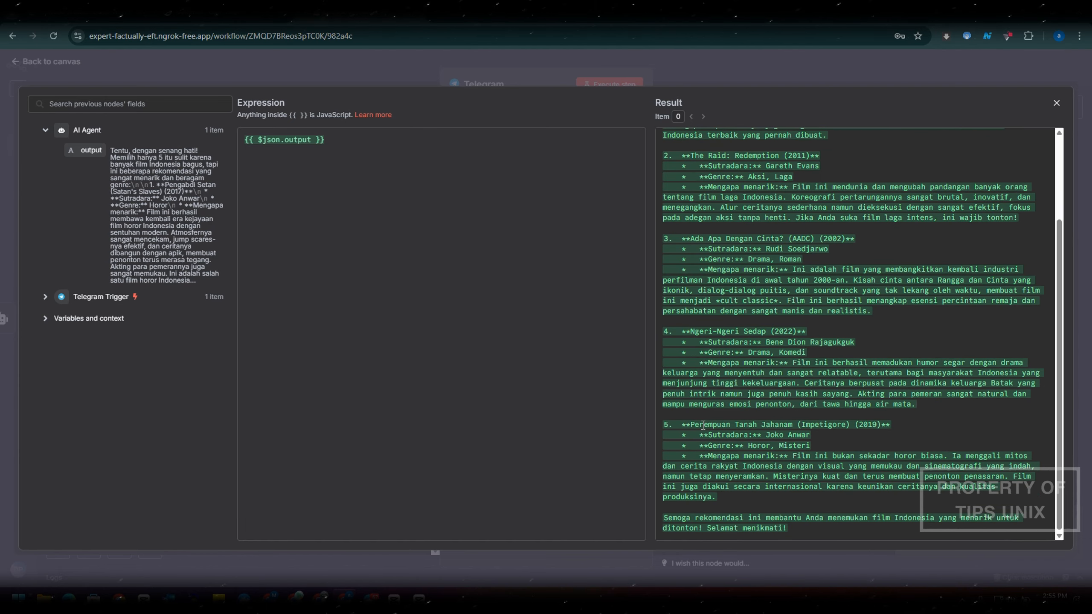
{"action": "left_click_drag", "start_coordinate": [928, 405], "coordinate": [664, 227]}
{"action": "scroll", "coordinate": [688, 258], "scroll_direction": "up", "scroll_amount": 3}
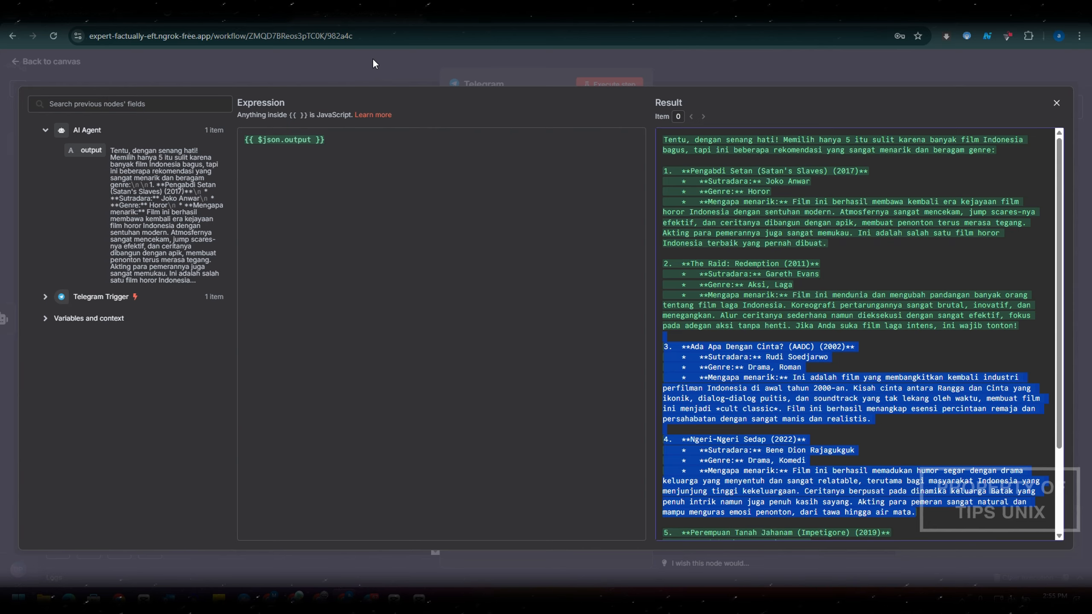
{"action": "left_click", "coordinate": [373, 64]}
{"action": "left_click", "coordinate": [379, 54]}
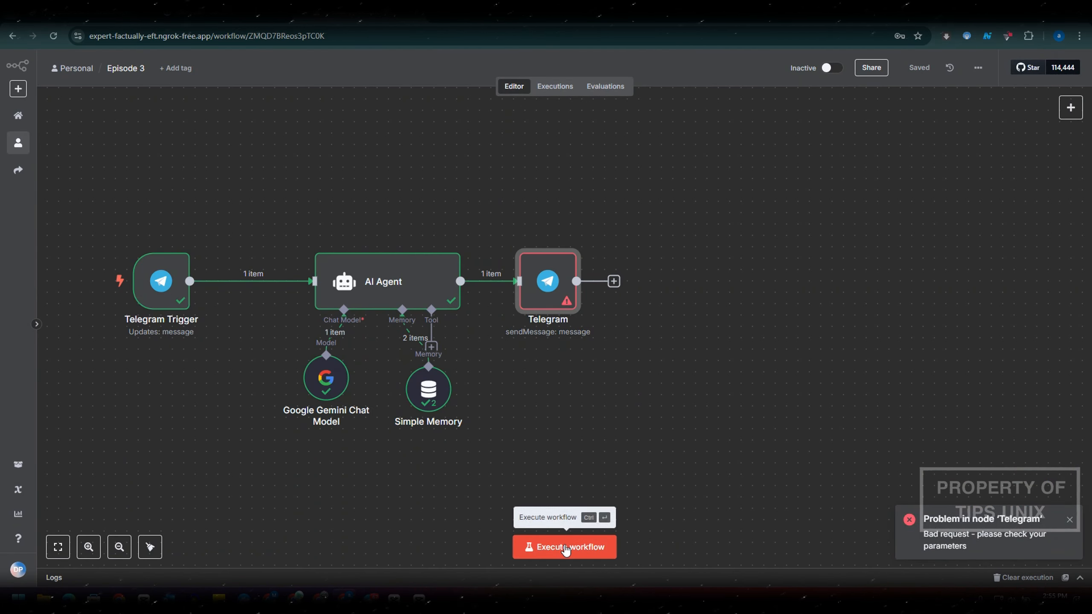
Step: Execute the workflow again and send Bebekpintar_bot a copy of the last request changed to "bisa rekomendasikan 2 film indonesia yang menarik"
{"action": "left_click", "coordinate": [565, 550]}
{"action": "mouse_move", "coordinate": [369, 598]}
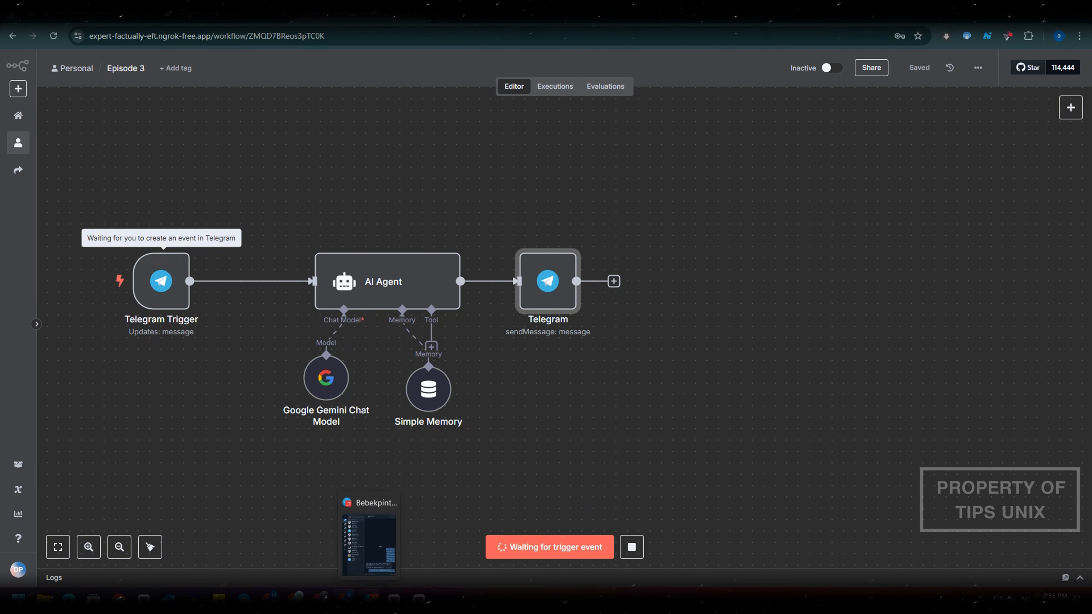
{"action": "left_click", "coordinate": [369, 544]}
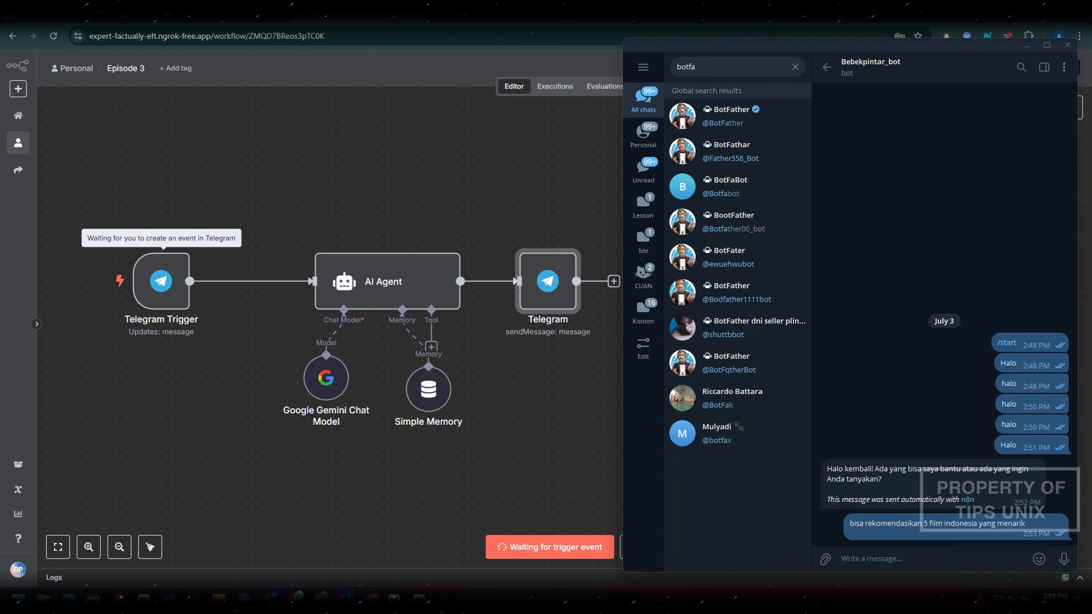
{"action": "left_click", "coordinate": [928, 560]}
{"action": "triple_click", "coordinate": [930, 527]}
{"action": "key", "text": "ctrl+c"}
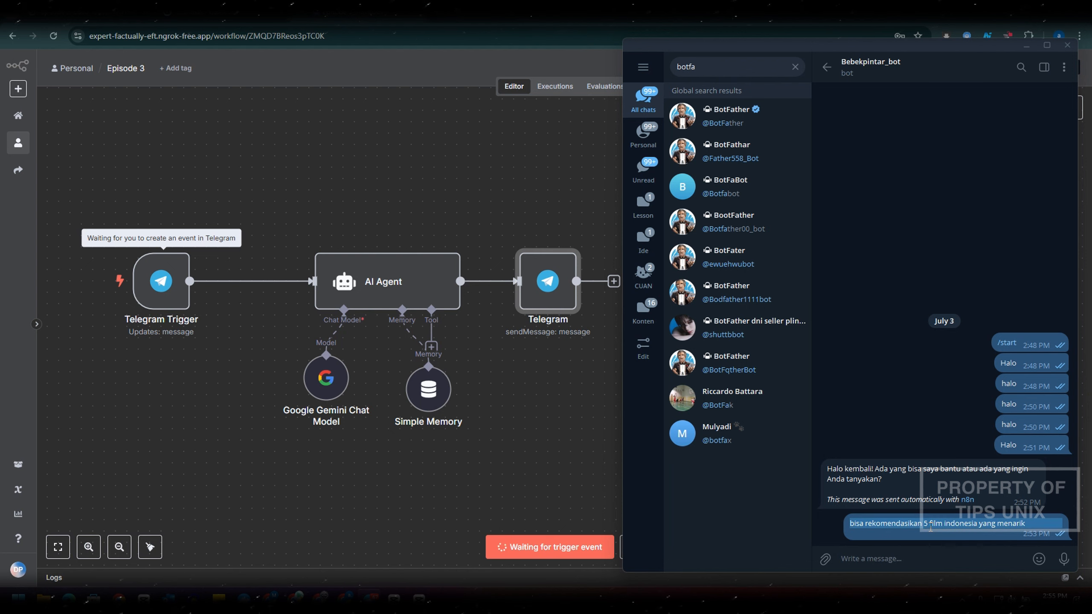
{"action": "left_click", "coordinate": [889, 563]}
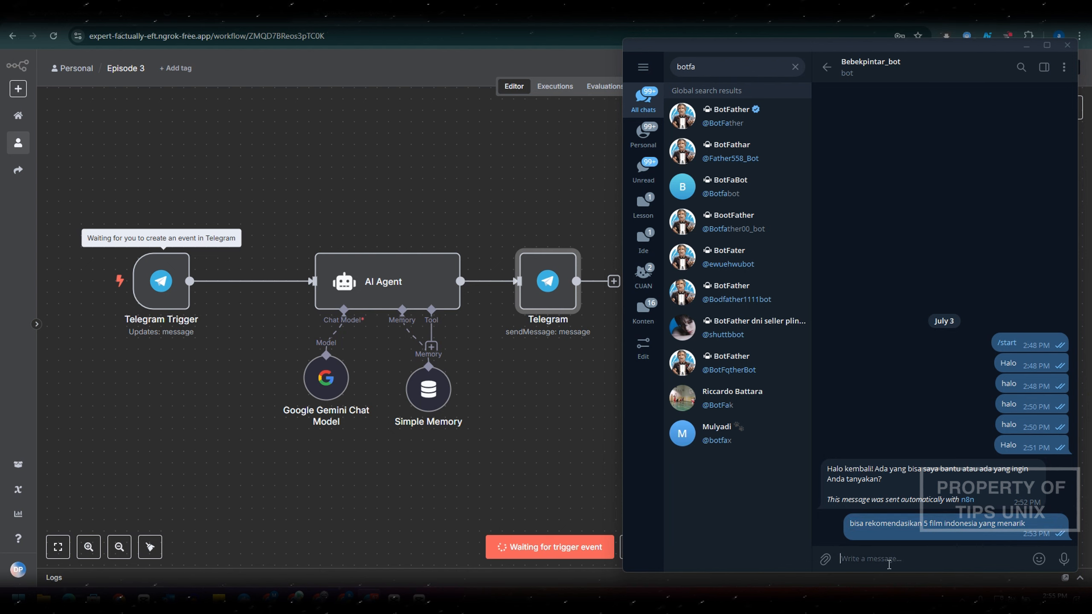
{"action": "key", "text": "ctrl+v"}
{"action": "left_click", "coordinate": [918, 562]}
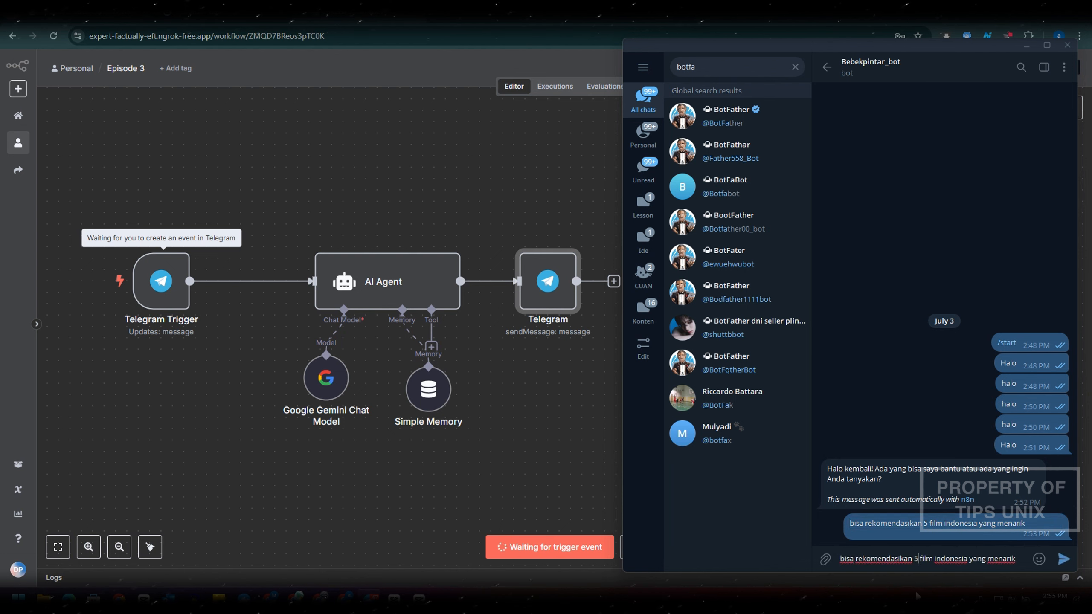
{"action": "key", "text": "BackSpace"}
{"action": "type", "text": "2"}
{"action": "key", "text": "Return"}
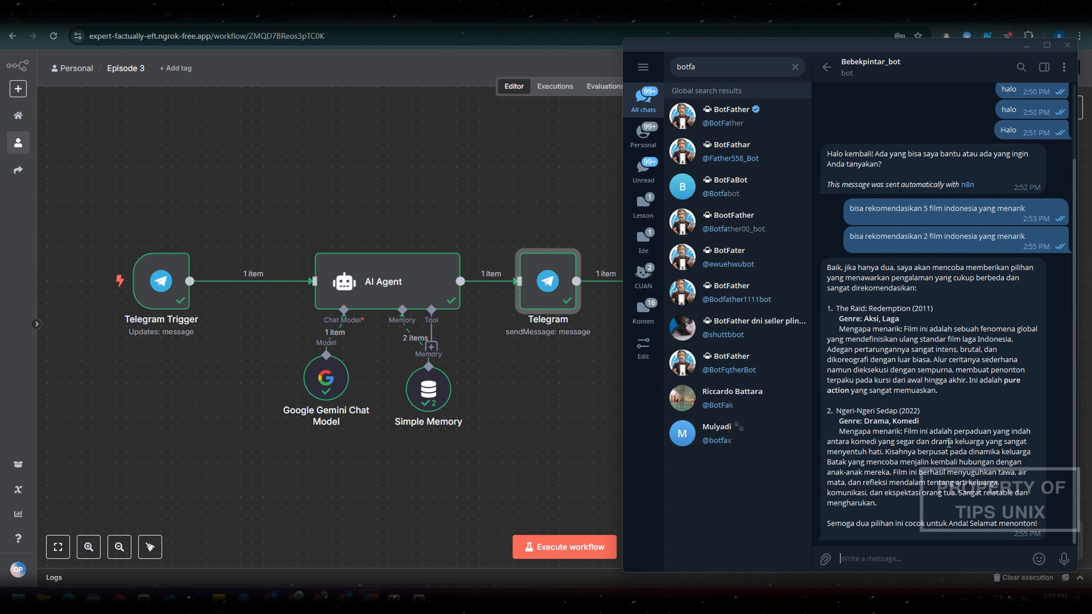
Step: Examine the bot's film recommendation reply in Telegram, including the formatting around the first film's genre line
{"action": "double_click", "coordinate": [962, 511]}
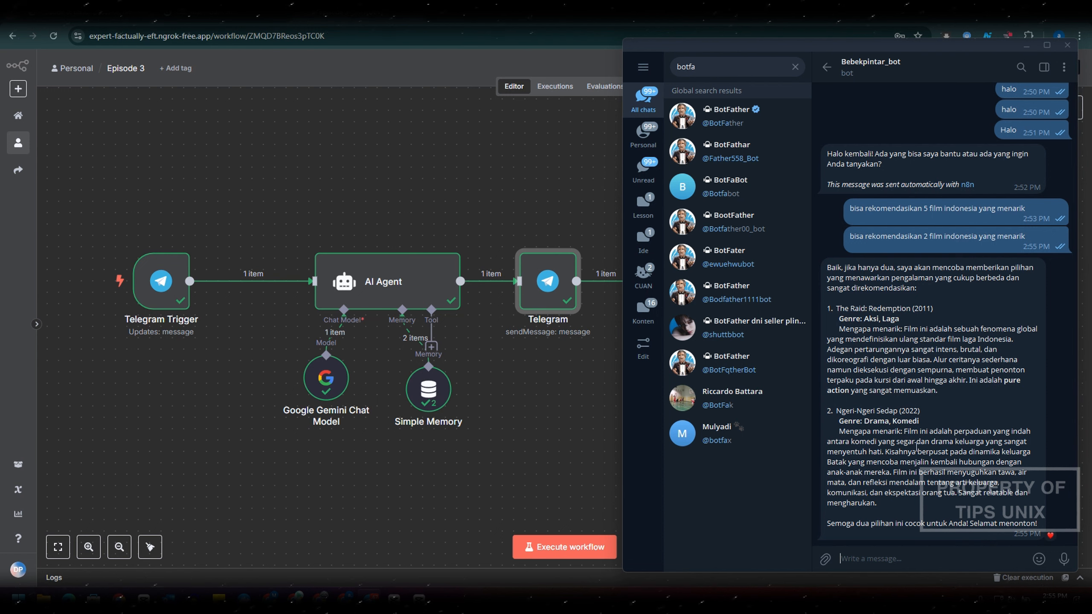
{"action": "double_click", "coordinate": [875, 329]}
{"action": "double_click", "coordinate": [919, 407]}
{"action": "double_click", "coordinate": [962, 418]}
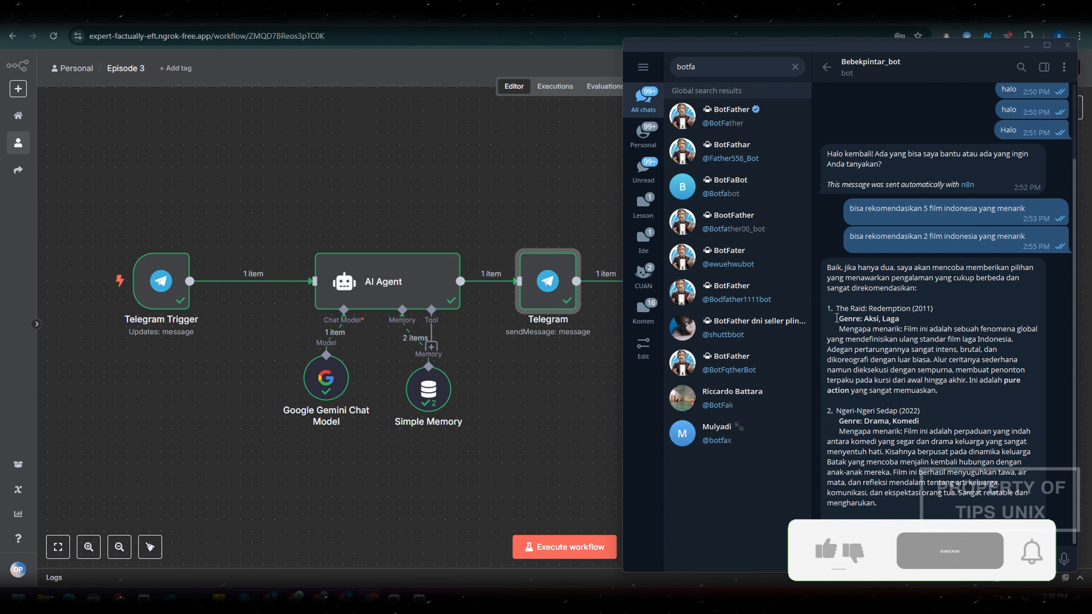
{"action": "left_click_drag", "start_coordinate": [837, 319], "coordinate": [937, 310]}
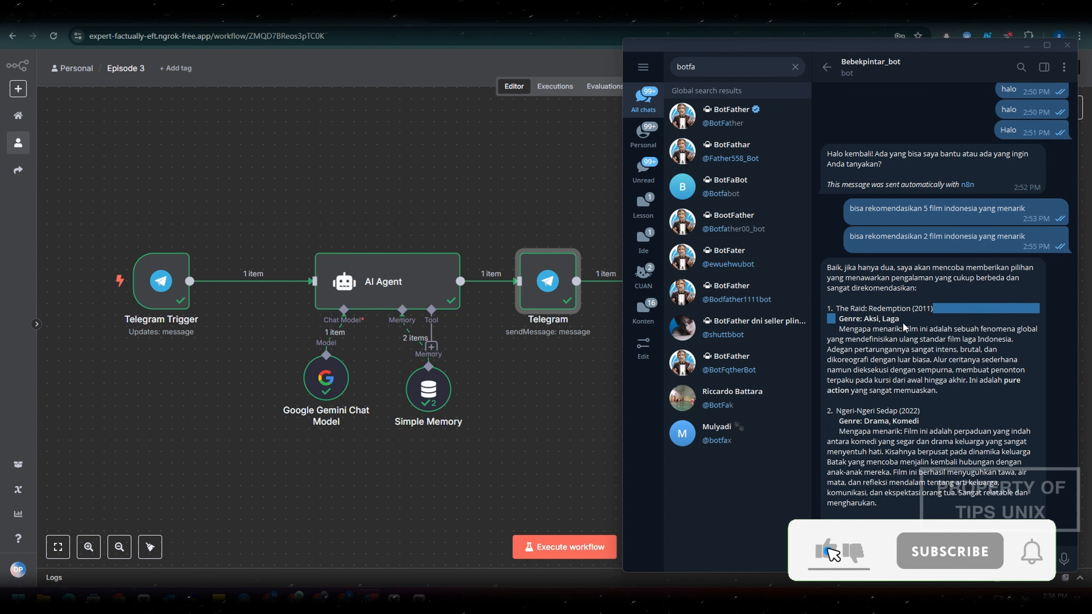
{"action": "left_click", "coordinate": [913, 430]}
Step: Return to the n8n canvas and move the Telegram send node farther from the AI Agent and Simple Memory closer to the Gemini model
{"action": "left_click", "coordinate": [519, 415]}
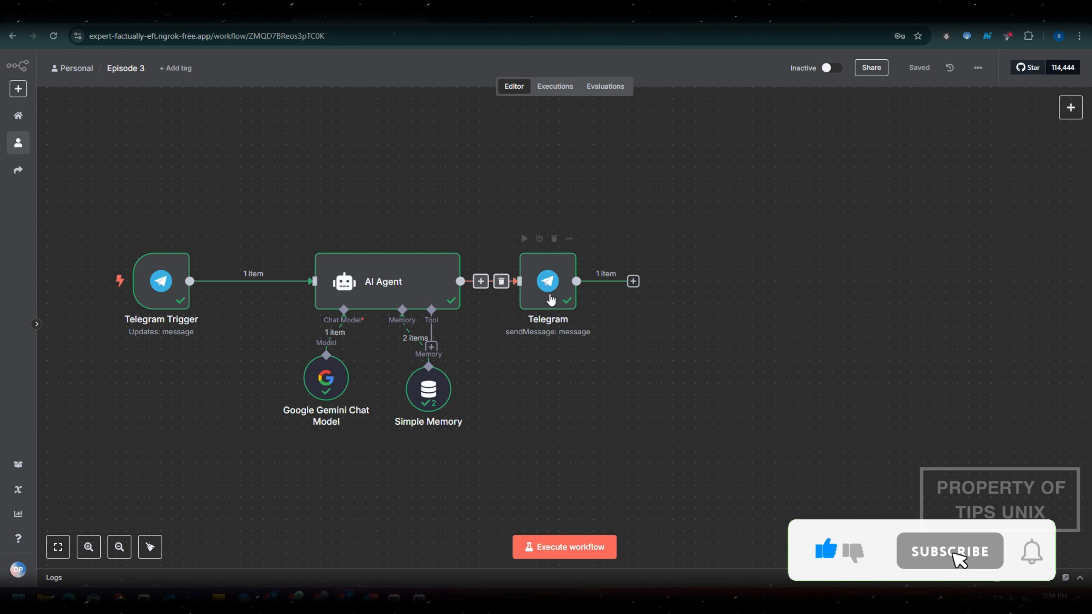
{"action": "left_click_drag", "start_coordinate": [557, 297], "coordinate": [591, 293]}
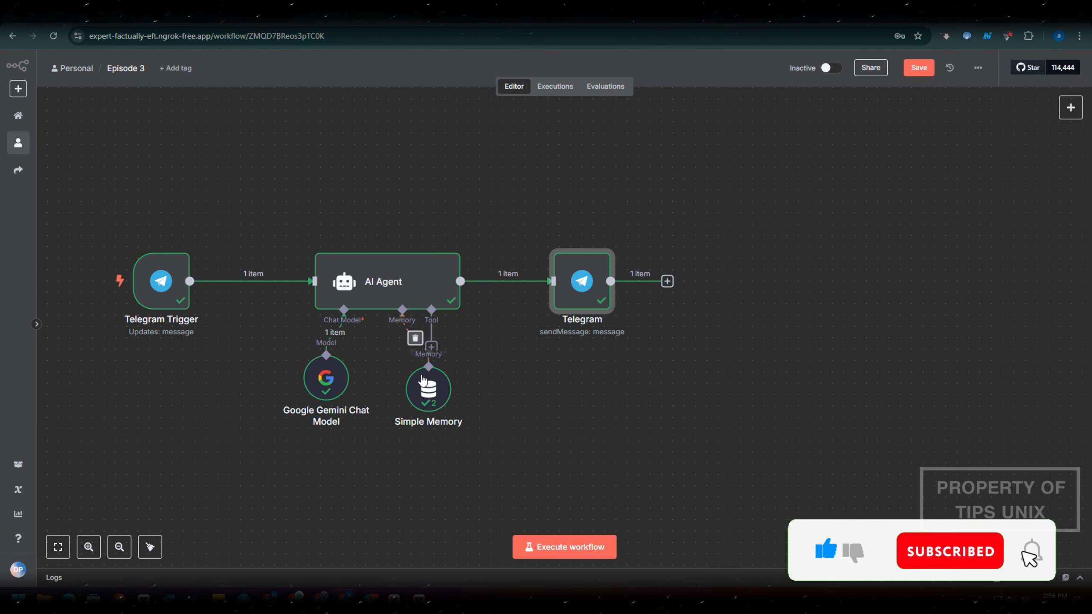
{"action": "left_click_drag", "start_coordinate": [424, 388], "coordinate": [390, 387]}
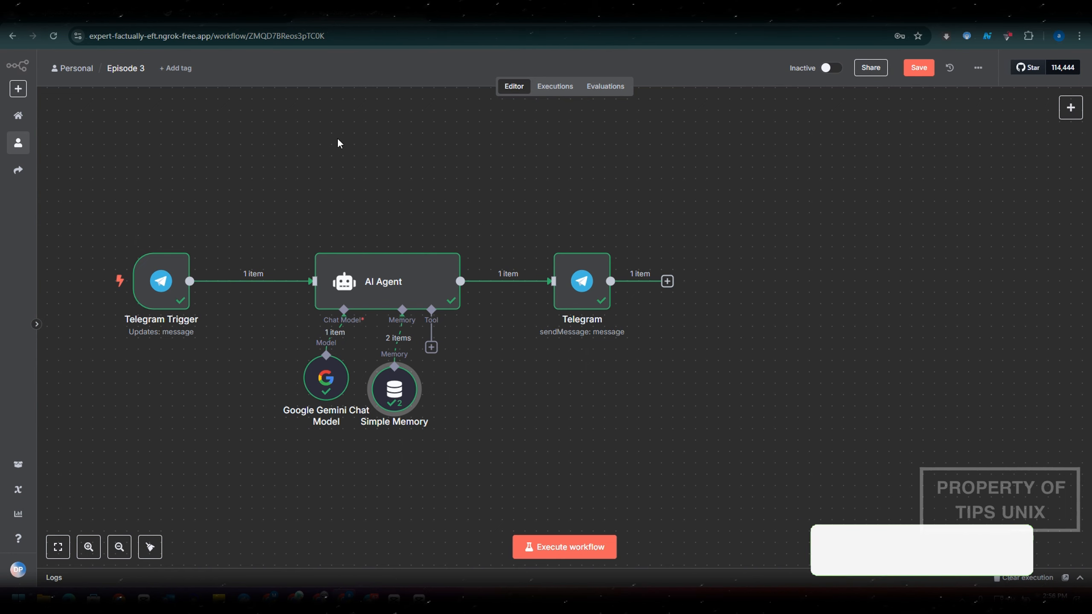
{"action": "key", "text": "alt+Tab"}
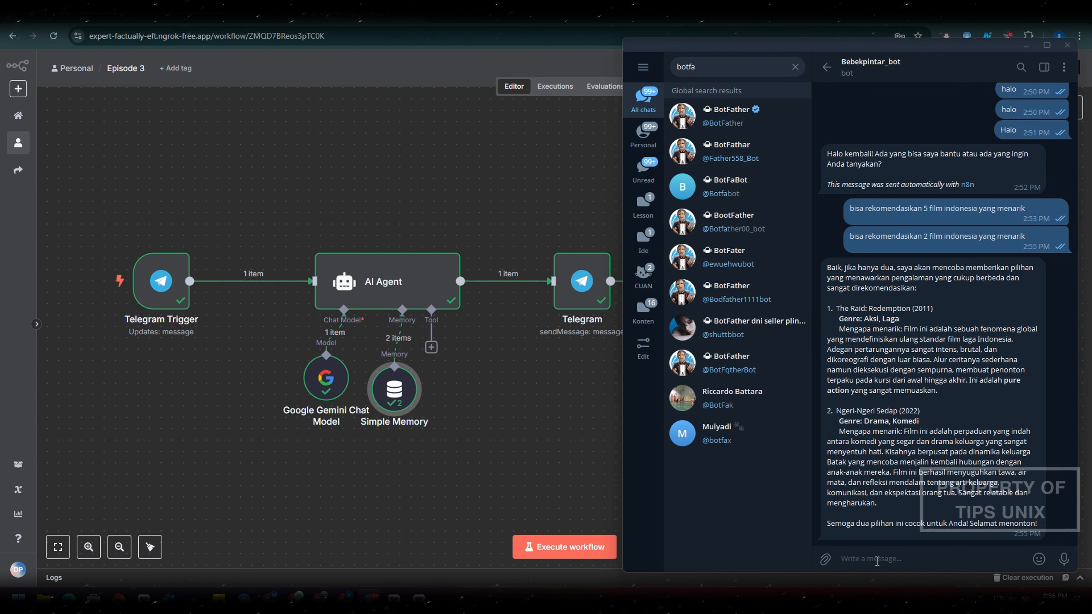
{"action": "left_click", "coordinate": [429, 495]}
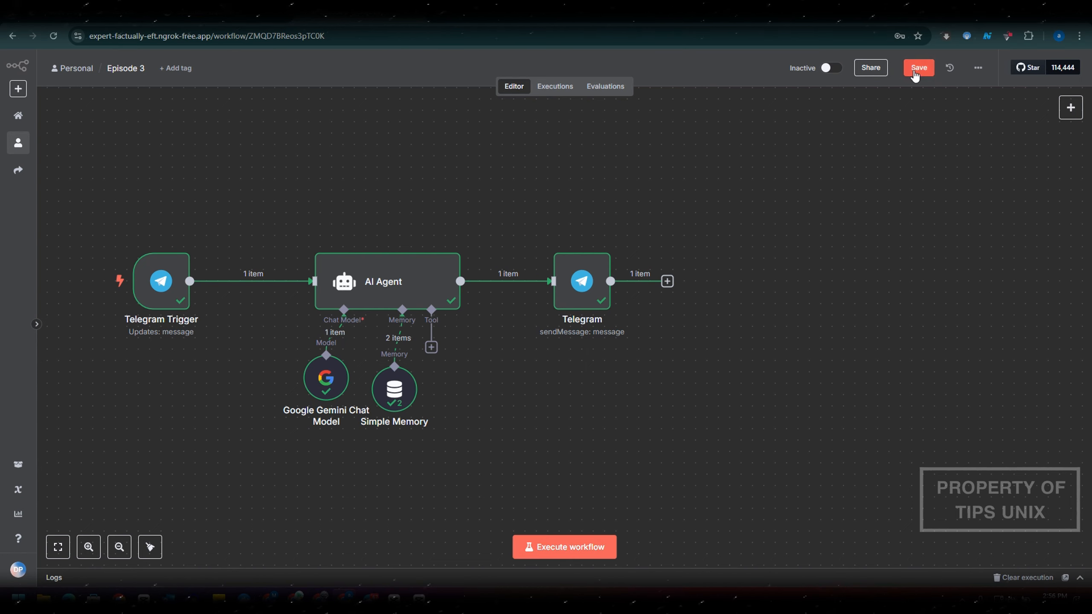
Step: Save the Episode 3 workflow, activate it, and go to the Personal workflow list
{"action": "left_click", "coordinate": [916, 69]}
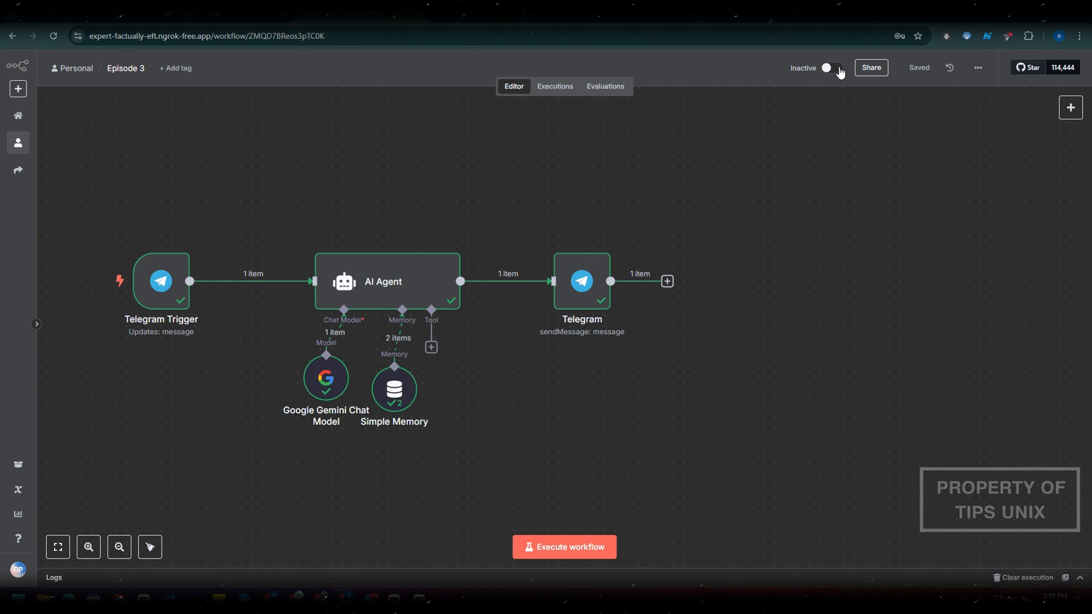
{"action": "left_click", "coordinate": [834, 68]}
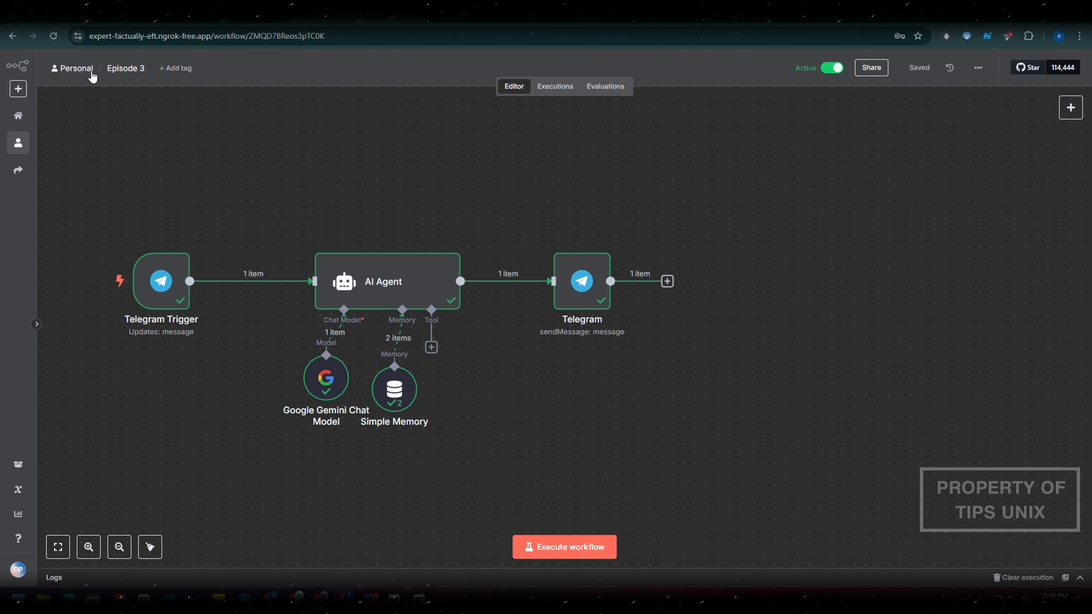
{"action": "left_click", "coordinate": [92, 73]}
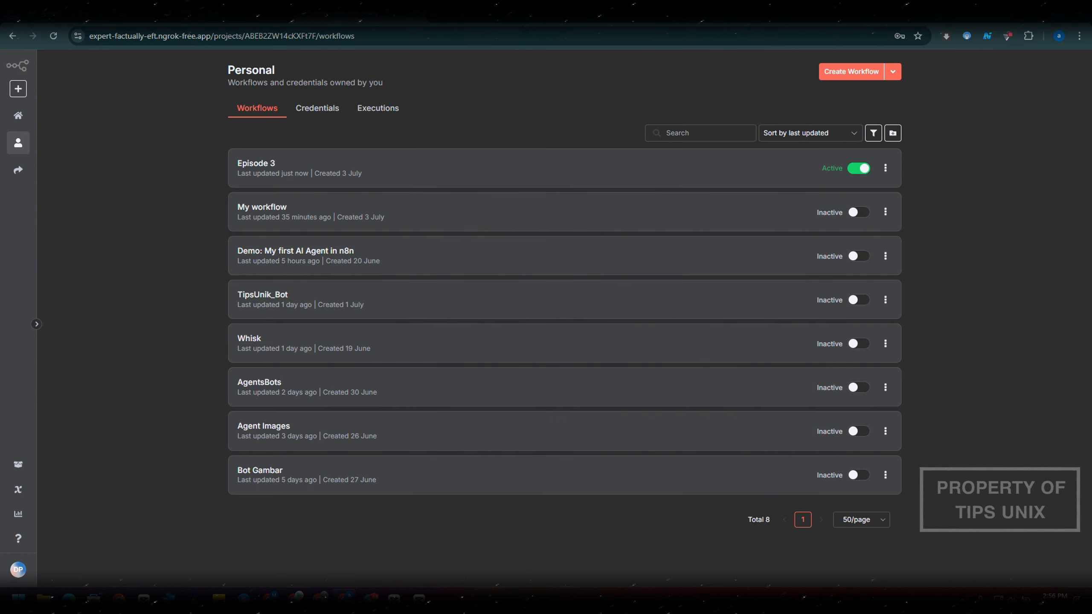
Step: Switch to Telegram and send Bebekpintar_bot the message "berikan nama makanan yang dibakar cukup 5 nama makannan?"
{"action": "left_click", "coordinate": [371, 598]}
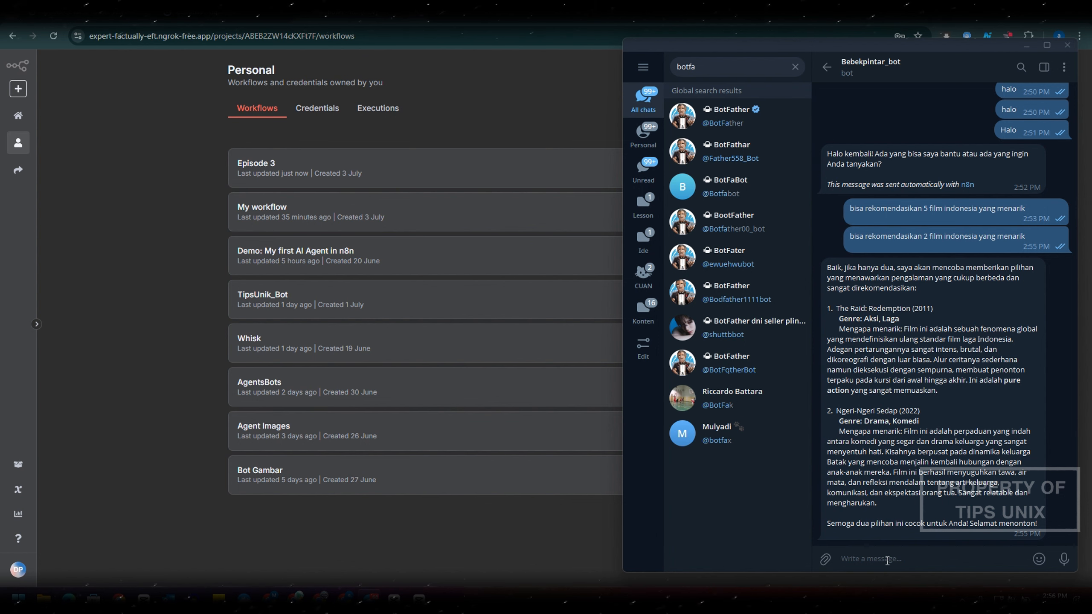
{"action": "type", "text": "berikan"}
{"action": "type", "text": " makan"}
{"action": "key", "text": "BackSpace"}
{"action": "key", "text": "BackSpace"}
{"action": "key", "text": "BackSpace"}
{"action": "key", "text": "BackSpace"}
{"action": "key", "text": "BackSpace"}
{"action": "key", "text": "BackSpace"}
{"action": "key", "text": "BackSpace"}
{"action": "key", "text": "BackSpace"}
{"action": "key", "text": "BackSpace"}
{"action": "type", "text": "nama makanan yang dibaa"}
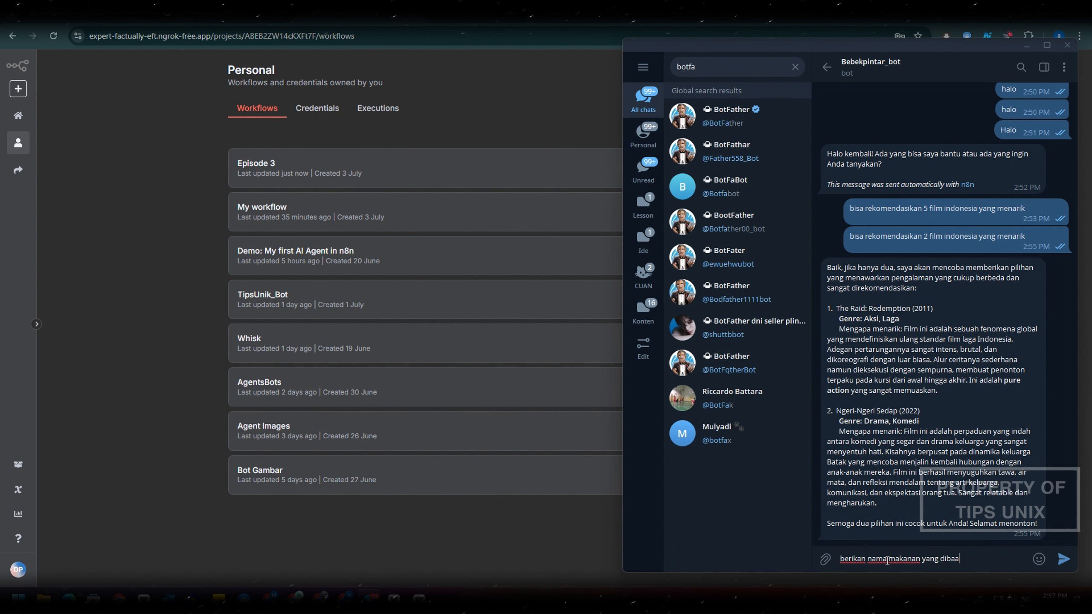
{"action": "key", "text": "BackSpace"}
{"action": "type", "text": "kar cukup 5 nama makanny"}
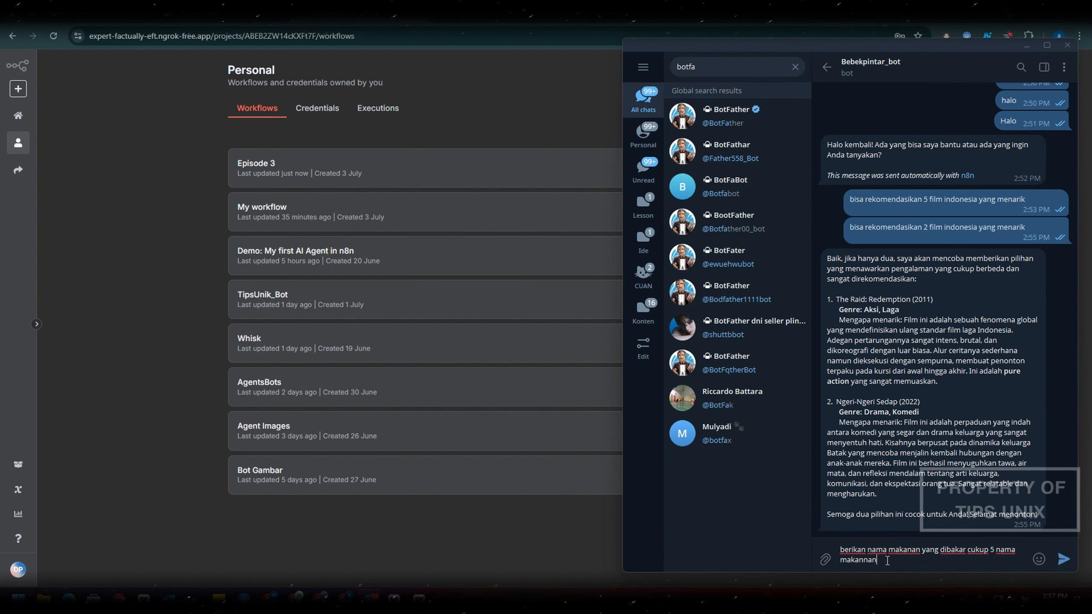
{"action": "key", "text": "Return"}
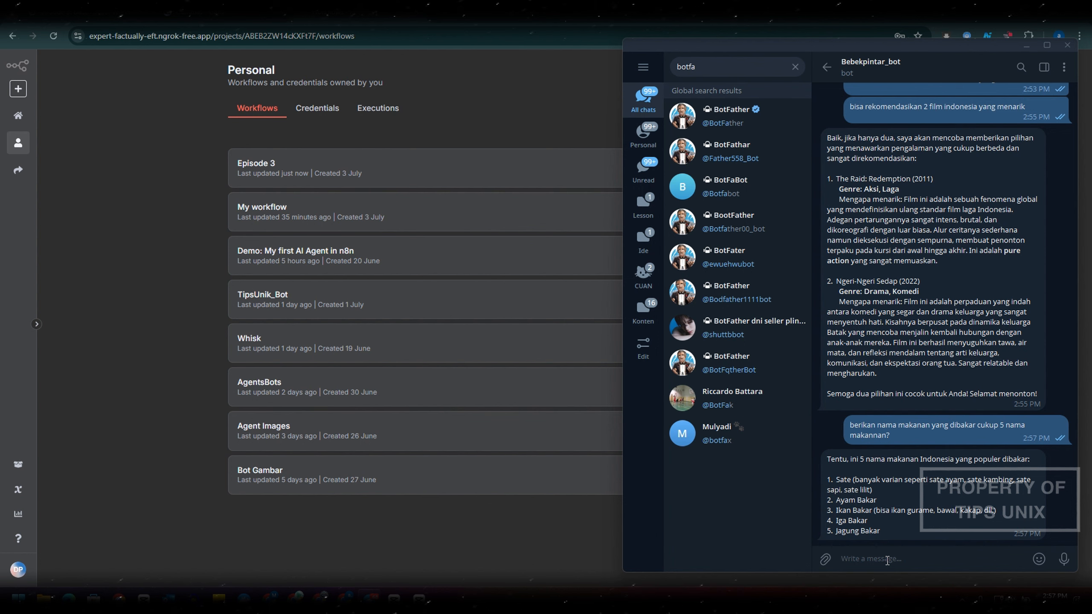
Step: Send Bebekpintar_bot the message "bisa rekomendasikan wisata yang ada di bali,"
{"action": "type", "text": "re"}
{"action": "key", "text": "BackSpace"}
{"action": "key", "text": "BackSpace"}
{"action": "type", "text": "bisa re"}
{"action": "type", "text": "komn"}
{"action": "type", "text": "ndasikan "}
{"action": "type", "text": "wu"}
{"action": "type", "text": "sata yang"}
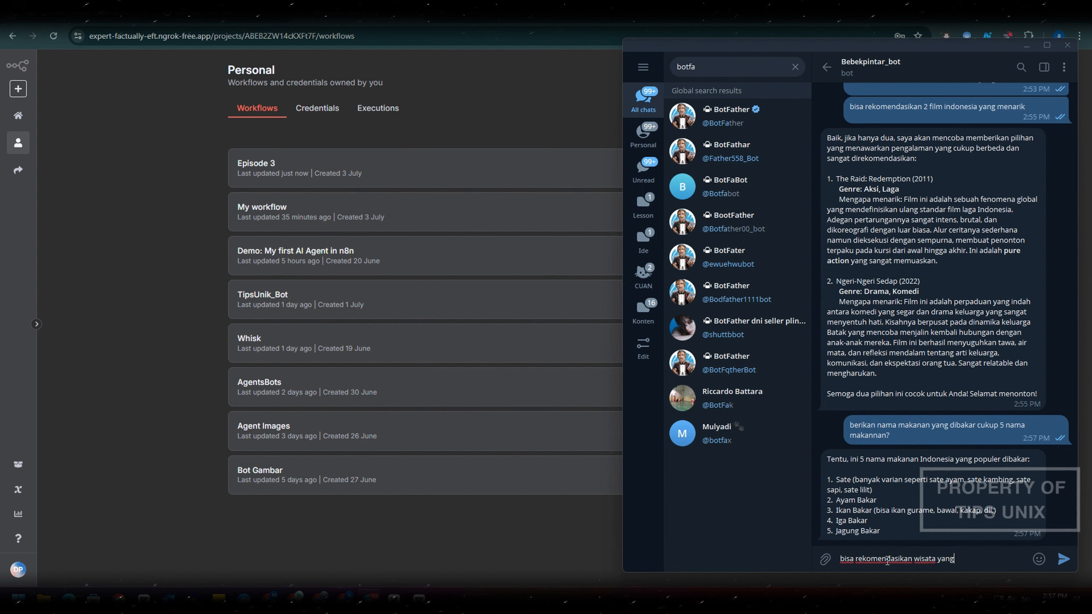
{"action": "type", "text": " ada di bali,"}
{"action": "key", "text": "Return"}
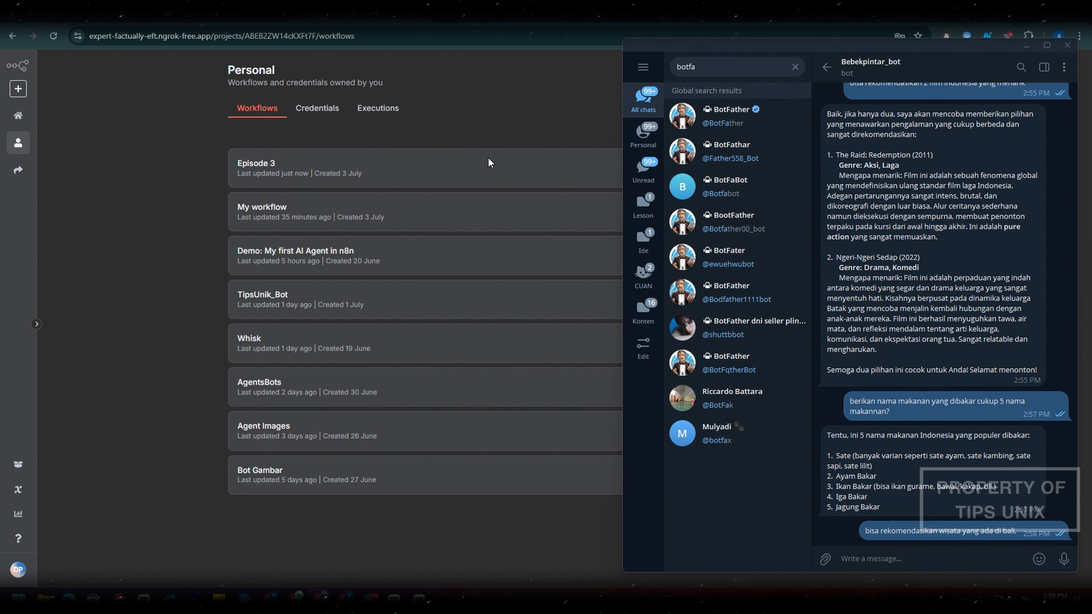
Step: Return to n8n, open Episode 3's execution history, and check the latest run against the Telegram chat
{"action": "left_click", "coordinate": [433, 168]}
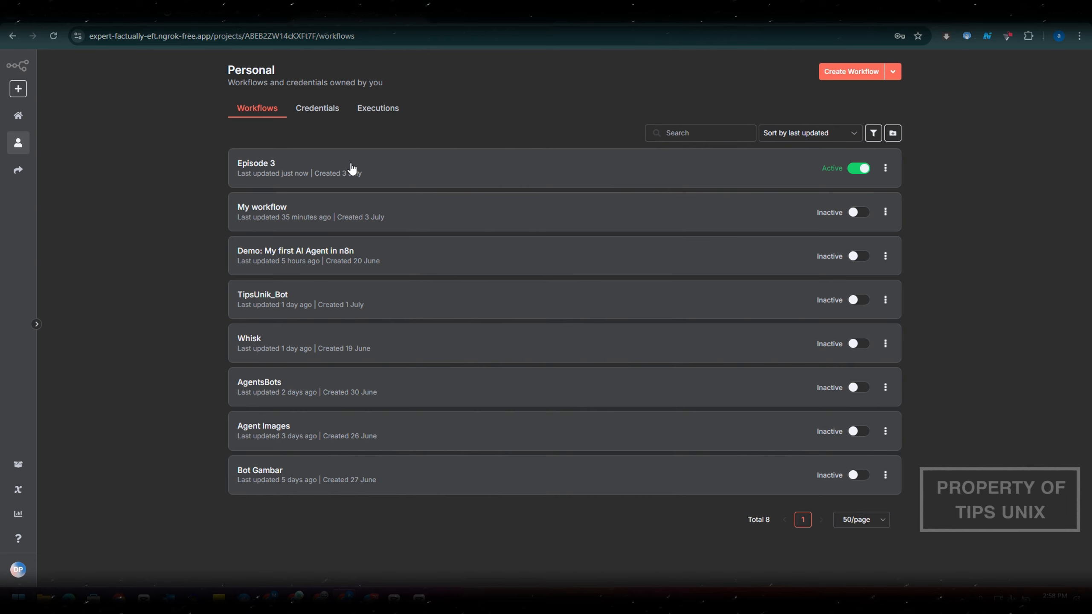
{"action": "left_click", "coordinate": [431, 170]}
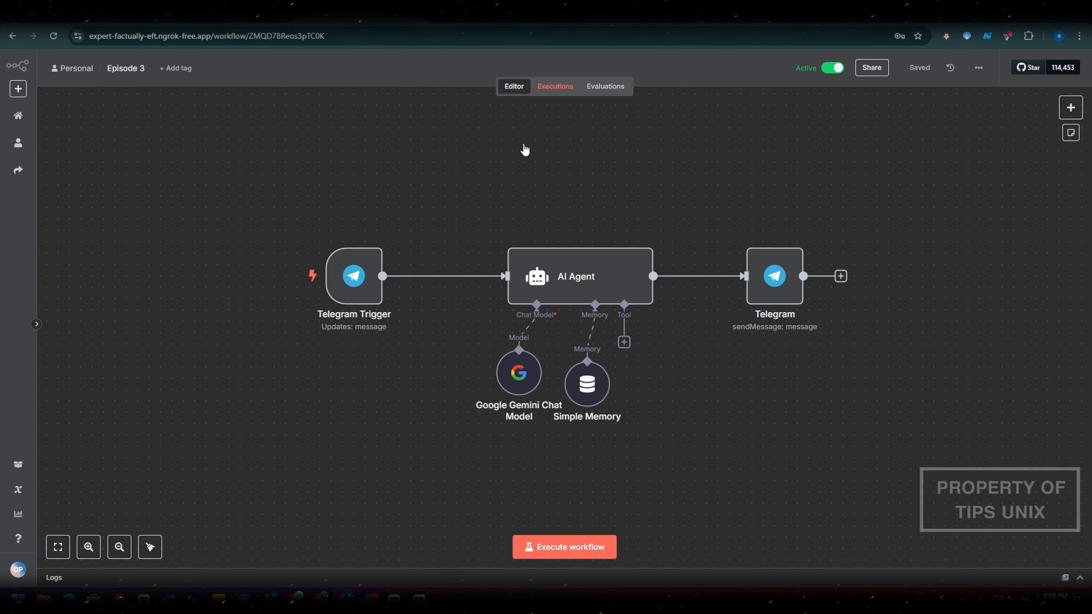
{"action": "left_click", "coordinate": [558, 88]}
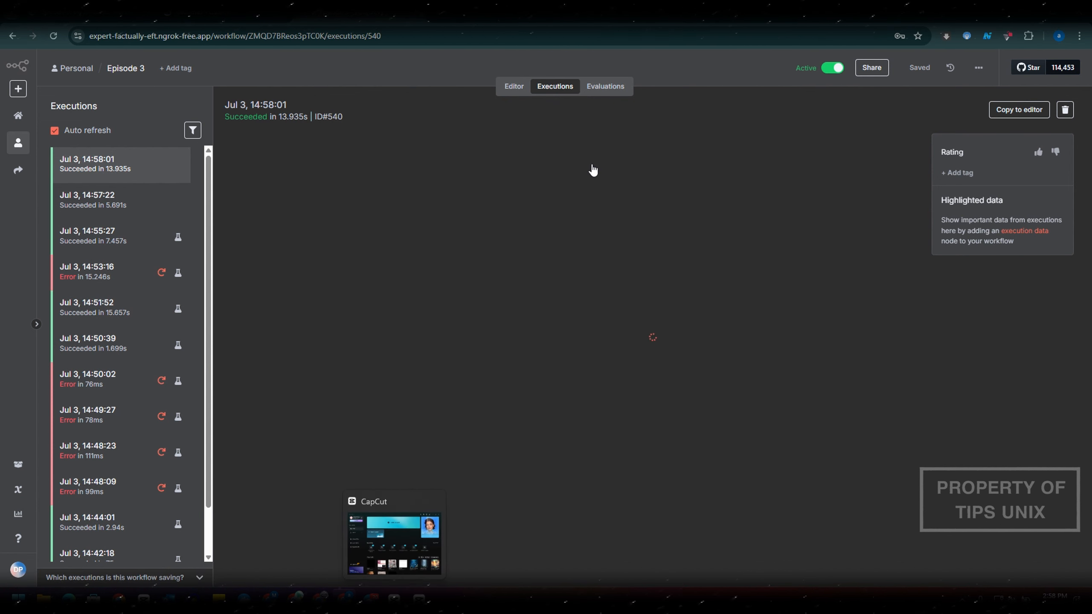
{"action": "left_click", "coordinate": [372, 597]}
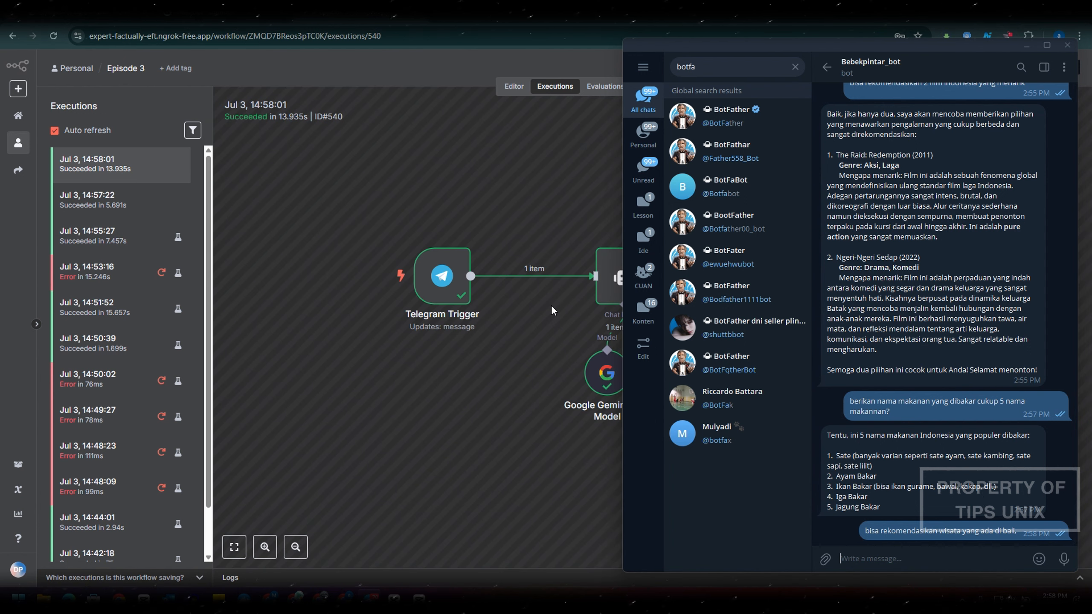
{"action": "left_click", "coordinate": [527, 418]}
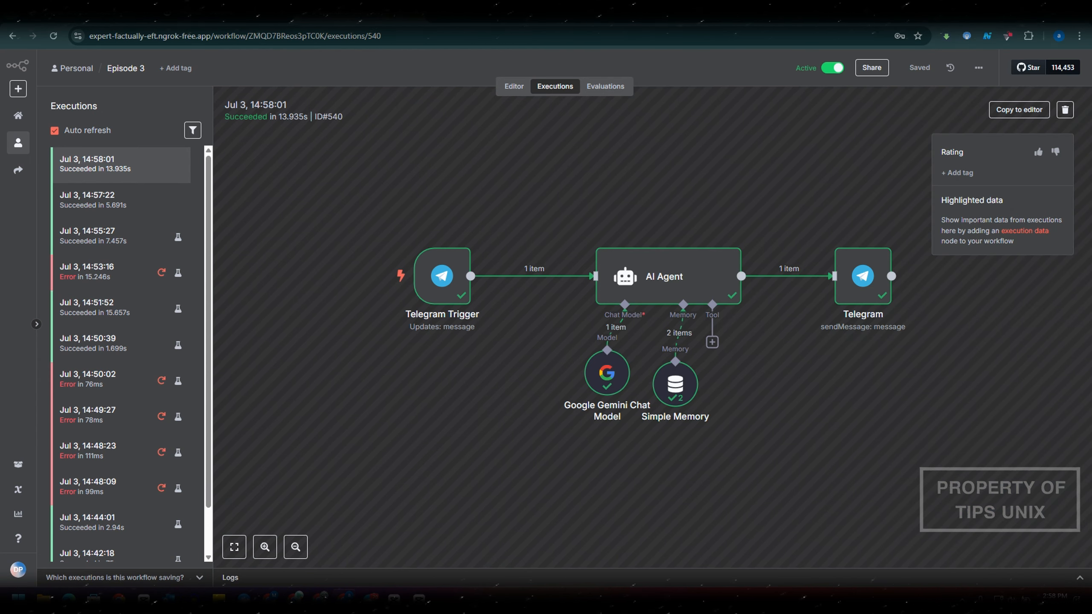
Step: Examine the bot's full reply about Bali tourist spots in the Telegram chat
{"action": "key", "text": "alt+Tab"}
{"action": "scroll", "coordinate": [919, 496], "scroll_direction": "down", "scroll_amount": 5}
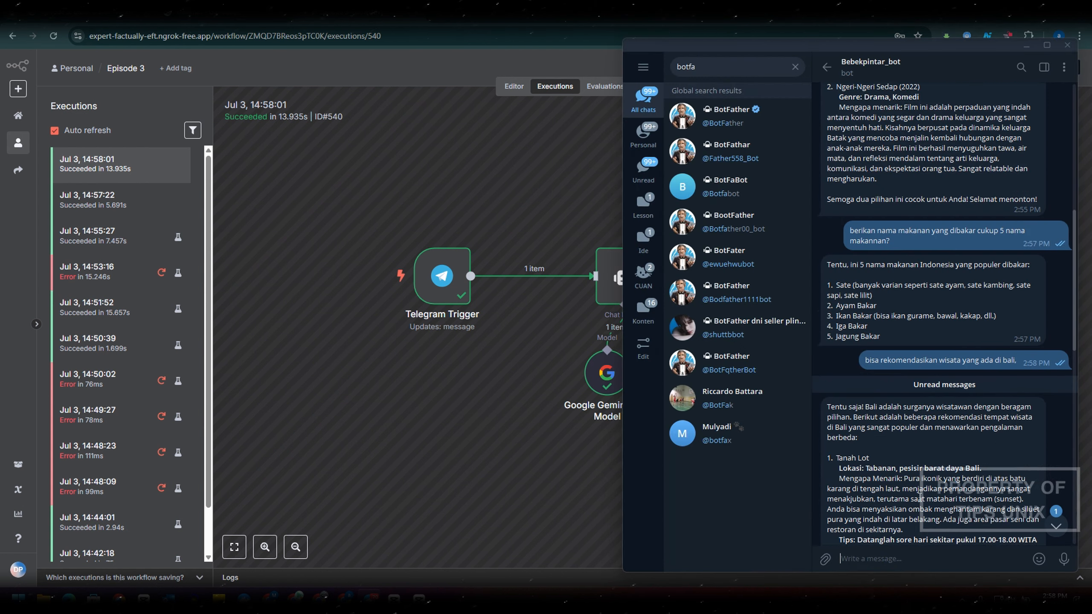
{"action": "scroll", "coordinate": [919, 496], "scroll_direction": "down", "scroll_amount": 10}
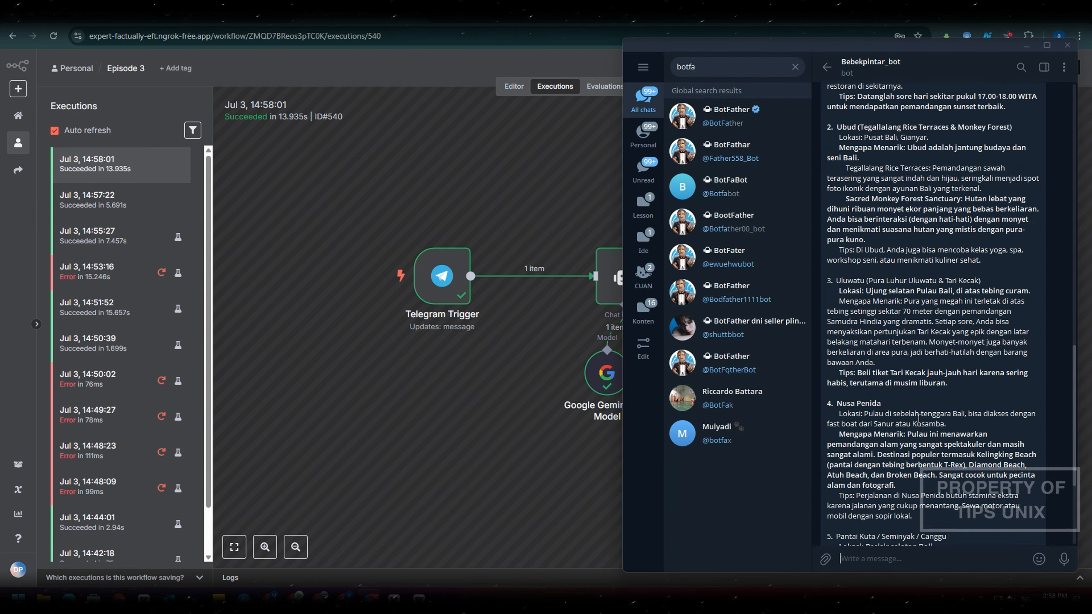
{"action": "scroll", "coordinate": [918, 419], "scroll_direction": "up", "scroll_amount": 12}
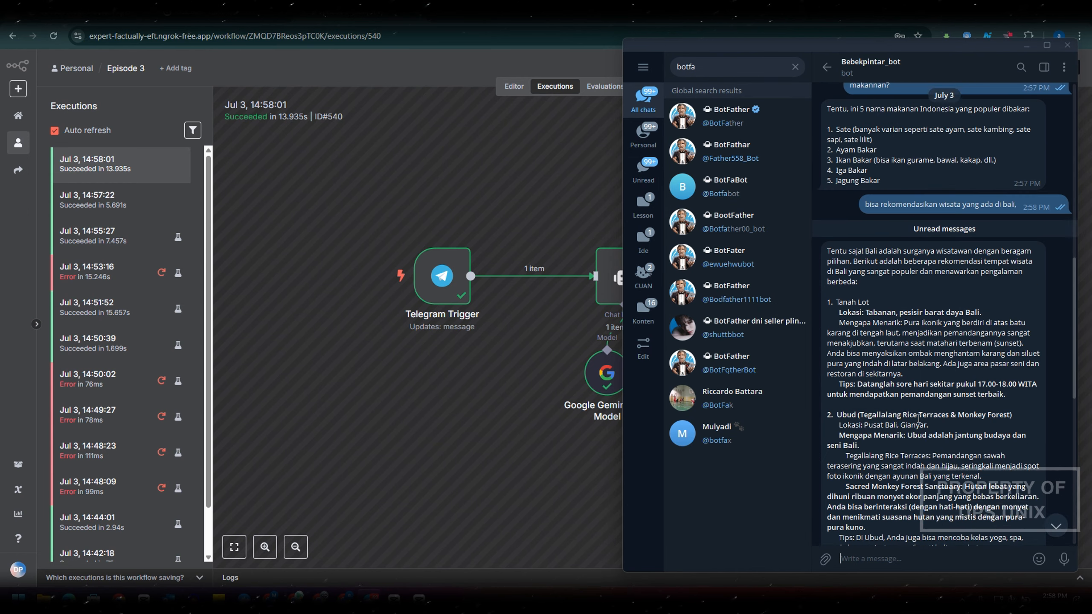
{"action": "scroll", "coordinate": [914, 419], "scroll_direction": "down", "scroll_amount": 4}
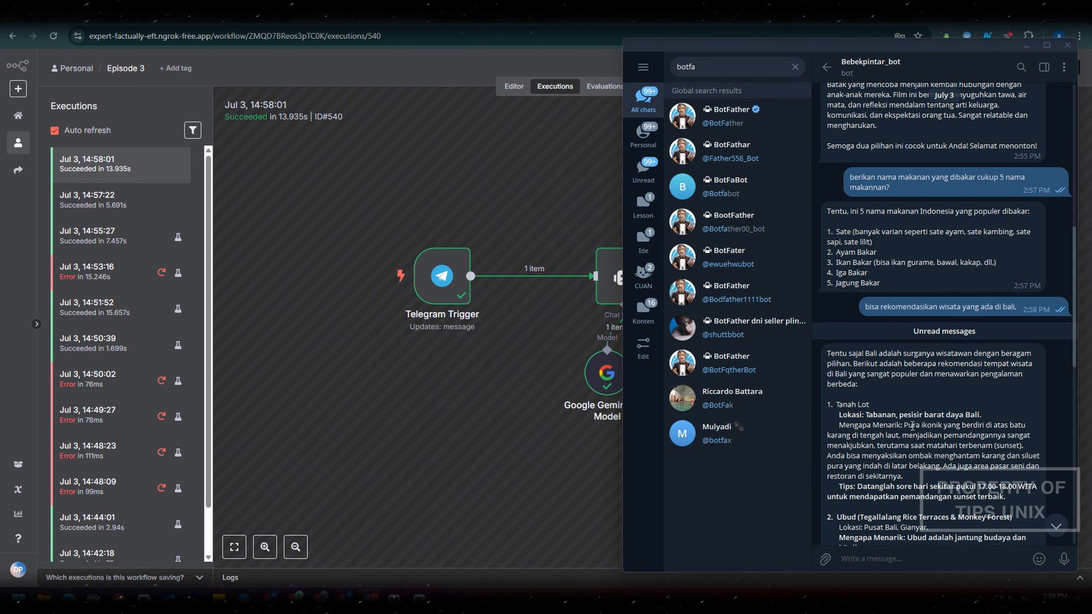
{"action": "scroll", "coordinate": [838, 415], "scroll_direction": "down", "scroll_amount": 6}
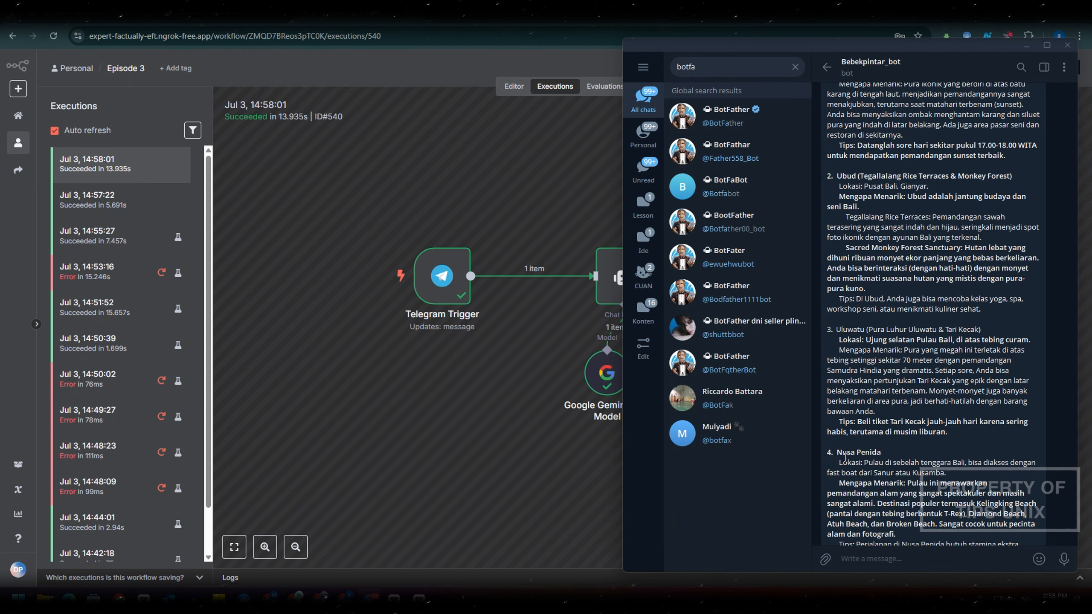
{"action": "scroll", "coordinate": [879, 457], "scroll_direction": "down", "scroll_amount": 3}
{"action": "scroll", "coordinate": [845, 456], "scroll_direction": "down", "scroll_amount": 3}
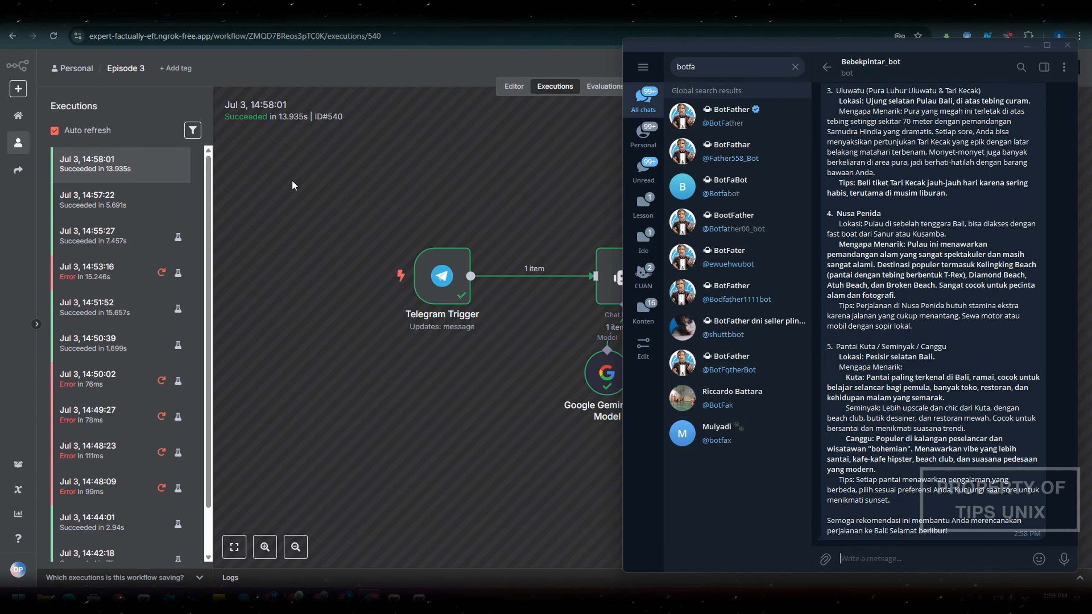
Step: Return Episode 3 to its editor, then send Bebekpintar_bot "berapa harga dolar dalam rupiah hari ini?" in Telegram
{"action": "left_click", "coordinate": [416, 68]}
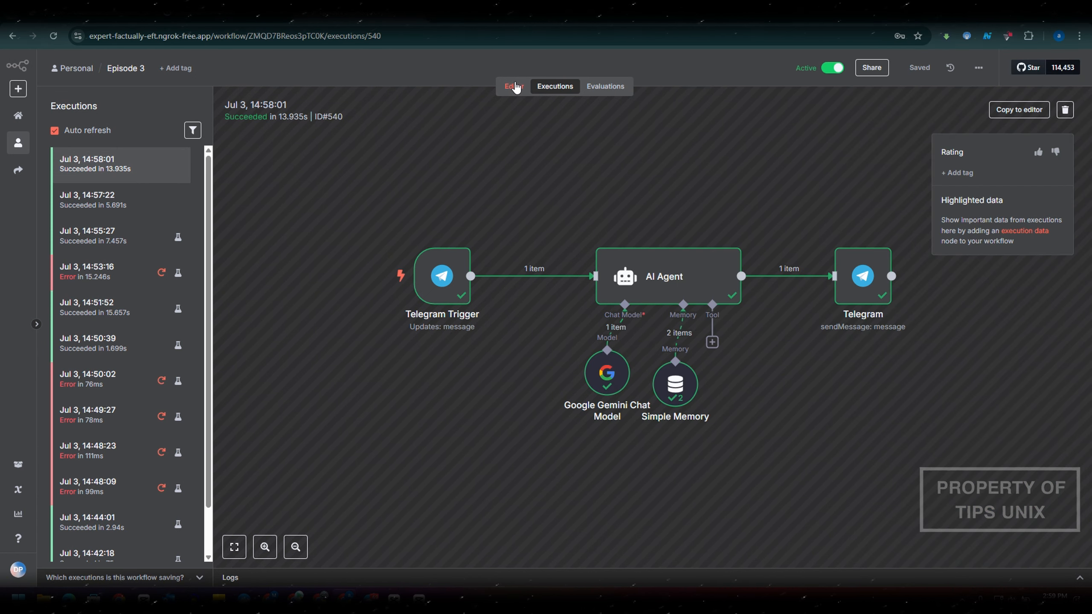
{"action": "left_click", "coordinate": [514, 86]}
{"action": "key", "text": "alt+Tab"}
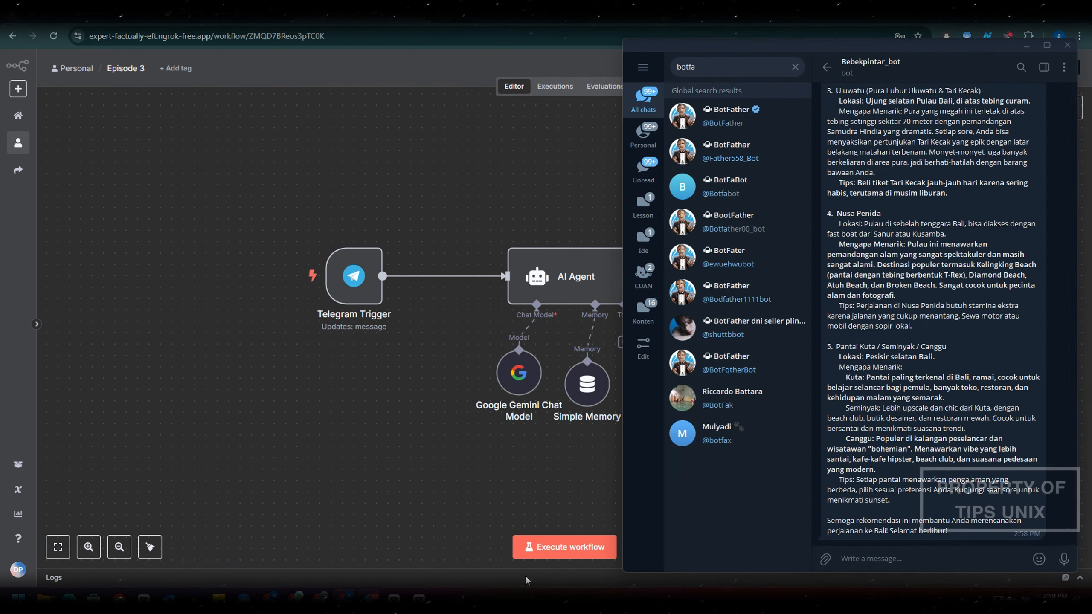
{"action": "left_click", "coordinate": [903, 557]}
{"action": "type", "text": "berapa harga dolar dalam "}
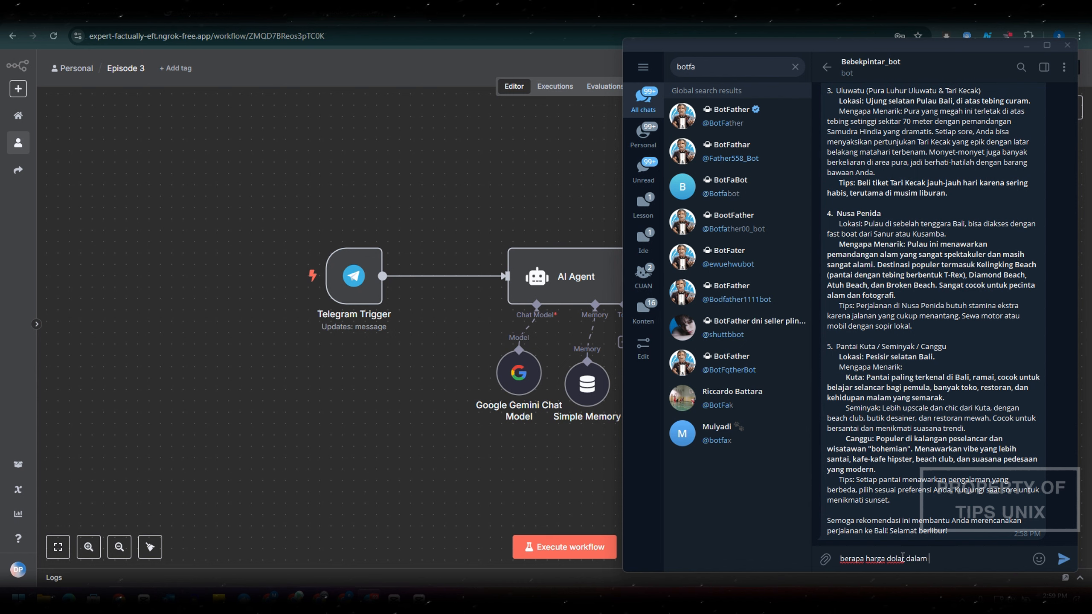
{"action": "type", "text": "rupiah hari ini?"}
{"action": "key", "text": "Return"}
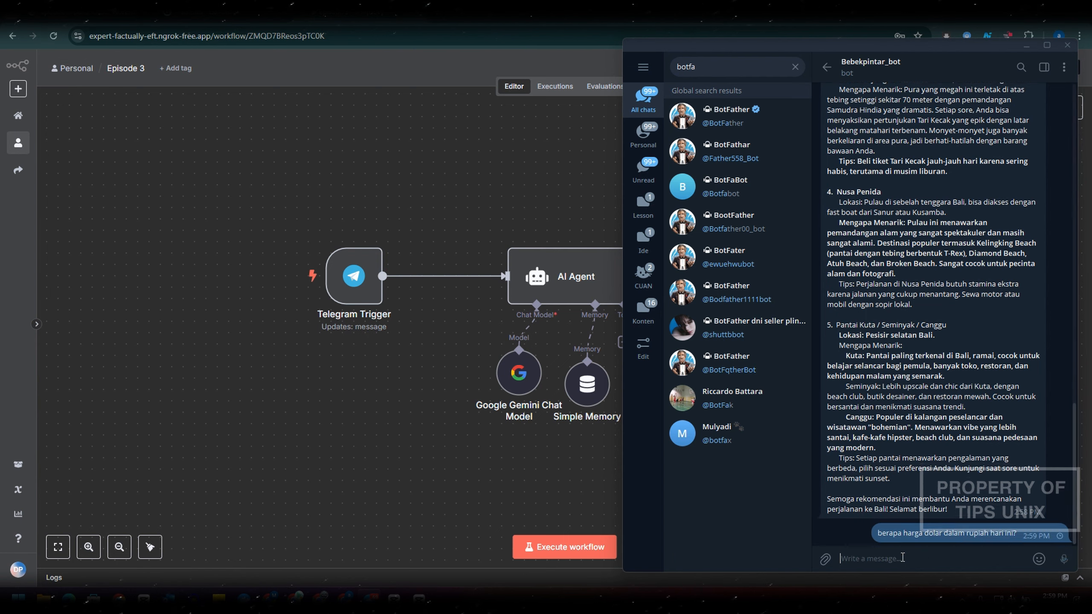